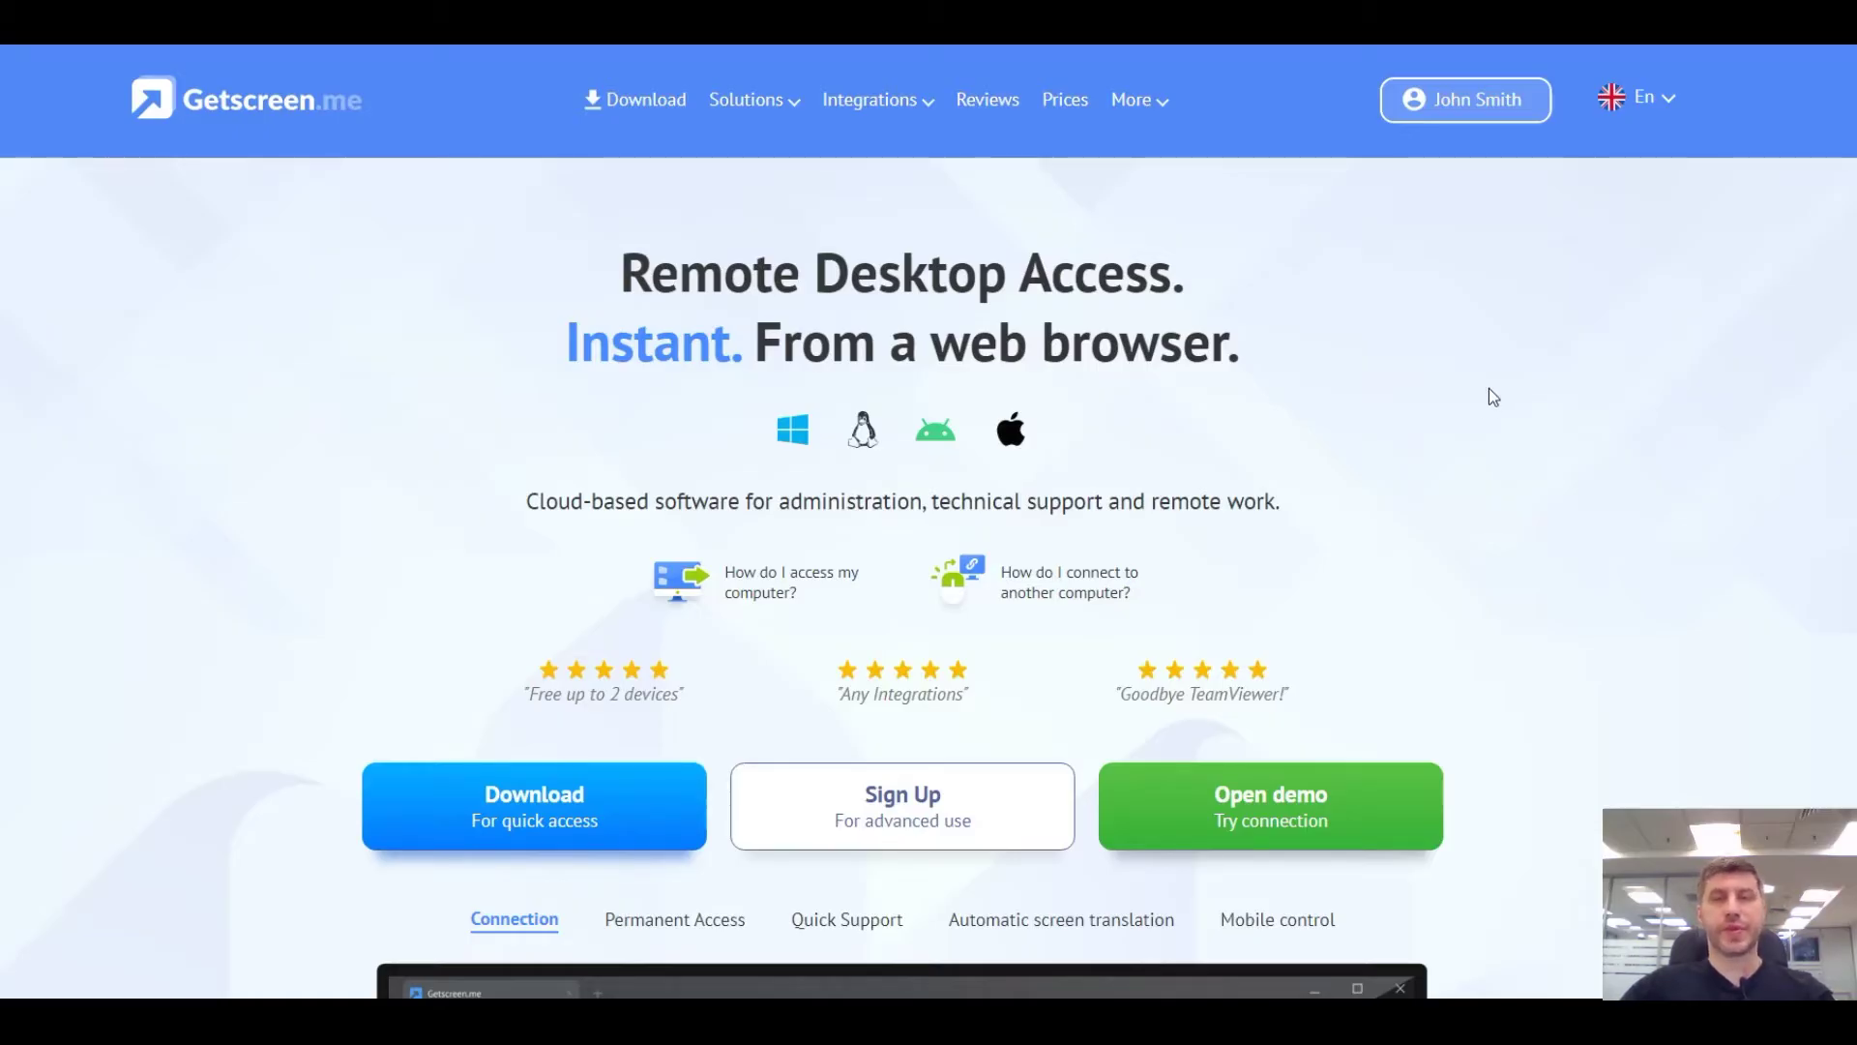
{"action": "scroll", "coordinate": [1545, 443], "scroll_direction": "down", "scroll_amount": 1}
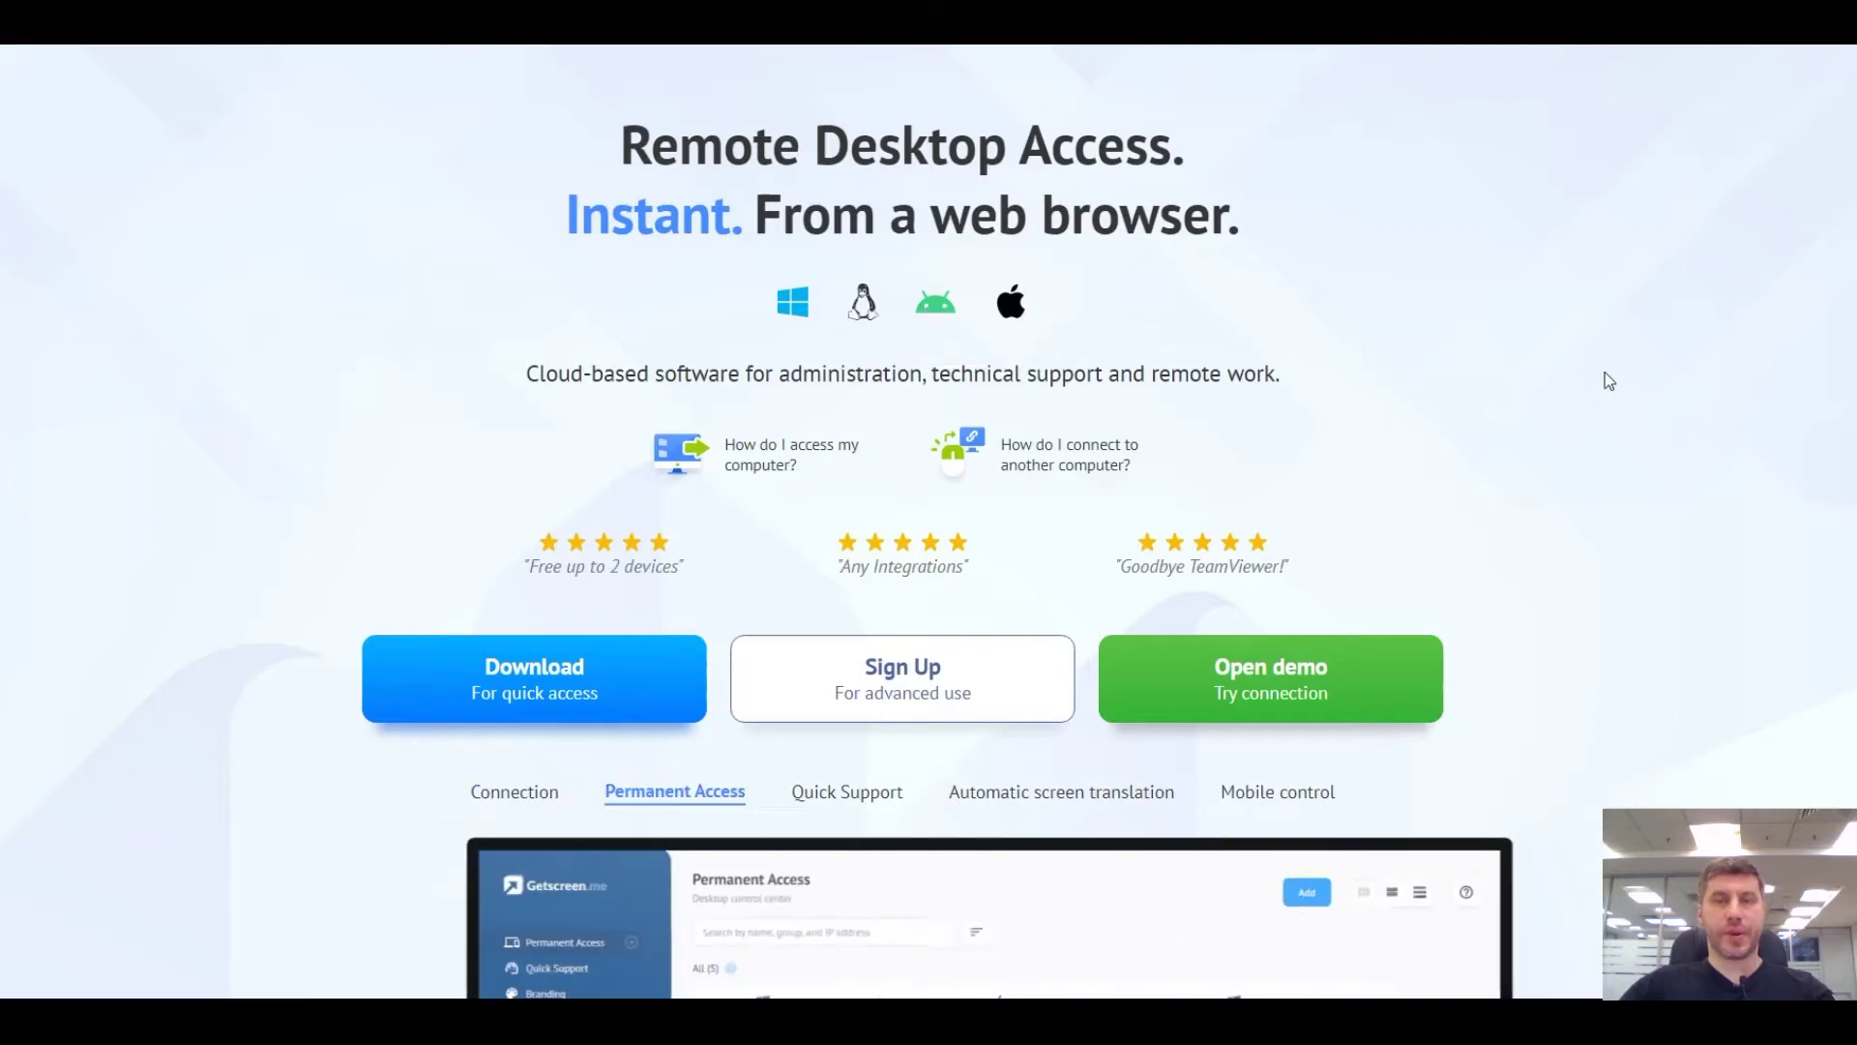
{"action": "scroll", "coordinate": [1606, 373], "scroll_direction": "down", "scroll_amount": 5}
{"action": "scroll", "coordinate": [1605, 373], "scroll_direction": "down", "scroll_amount": 4}
{"action": "scroll", "coordinate": [1608, 381], "scroll_direction": "down", "scroll_amount": 3}
{"action": "scroll", "coordinate": [1609, 381], "scroll_direction": "down", "scroll_amount": 3}
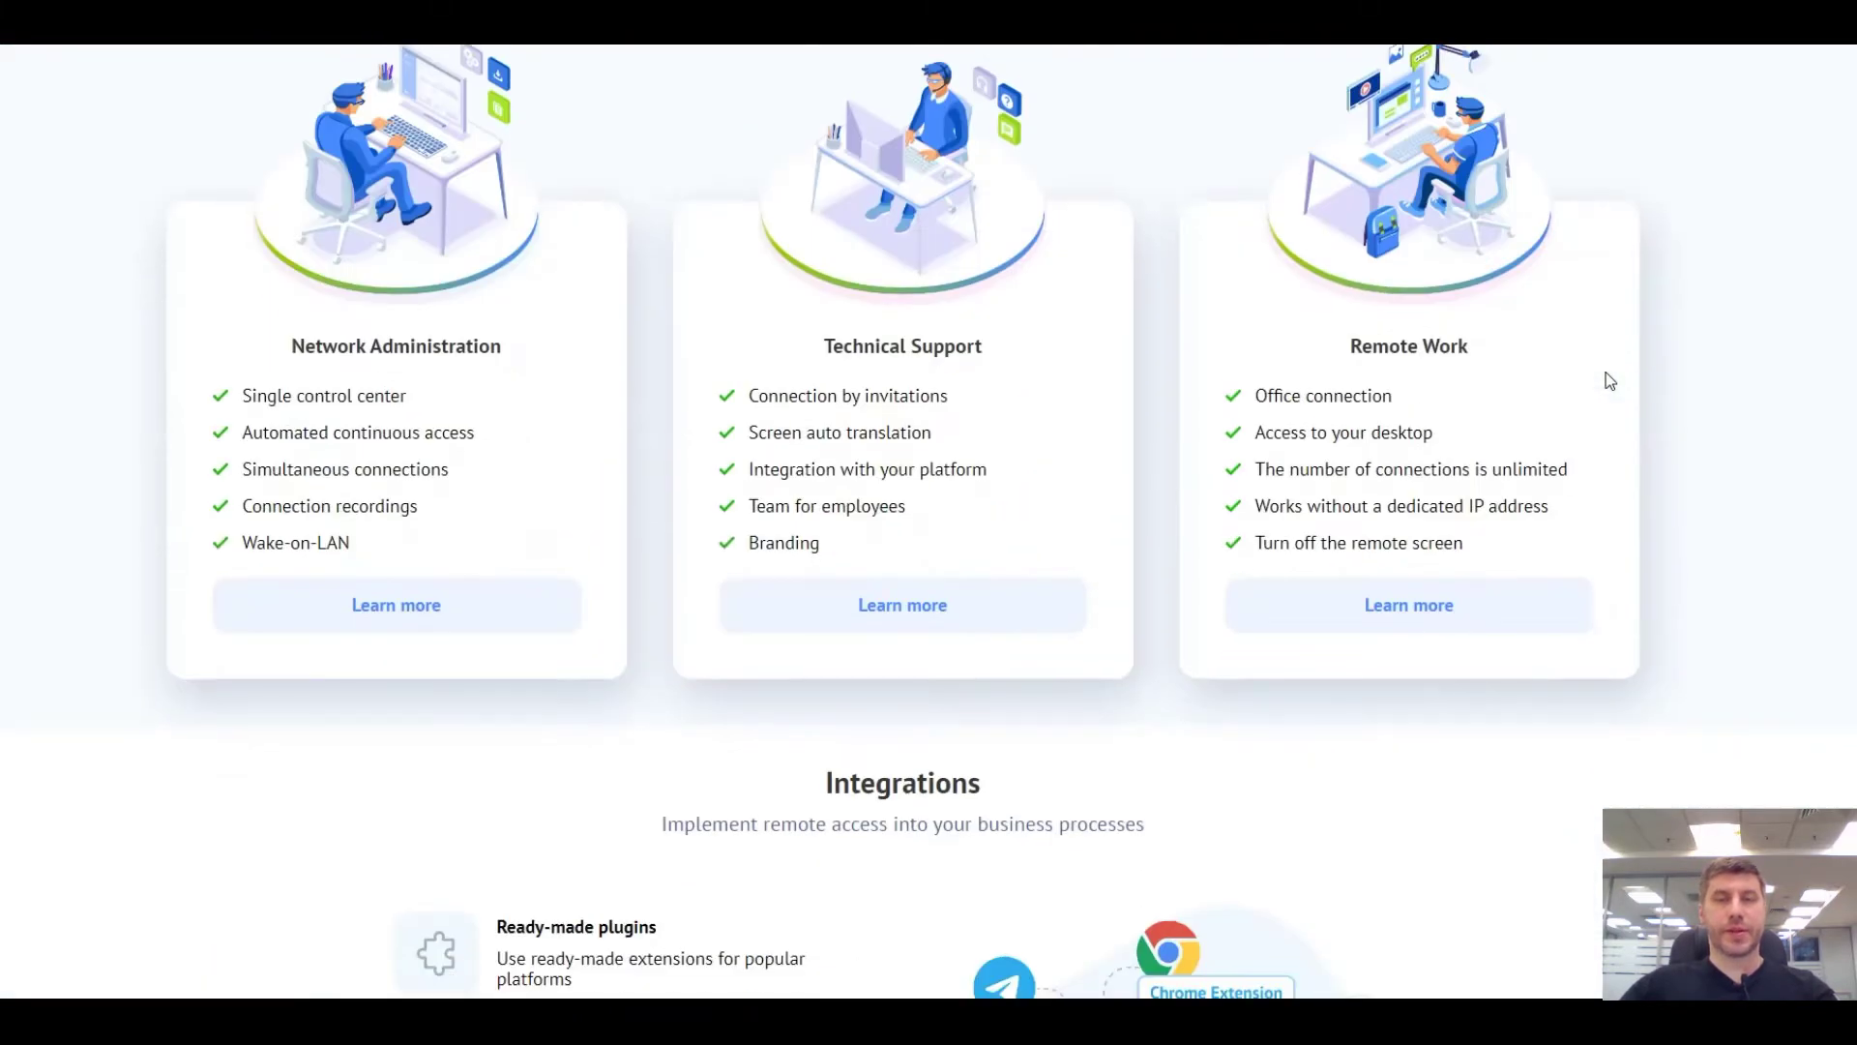
{"action": "scroll", "coordinate": [1608, 381], "scroll_direction": "down", "scroll_amount": 3}
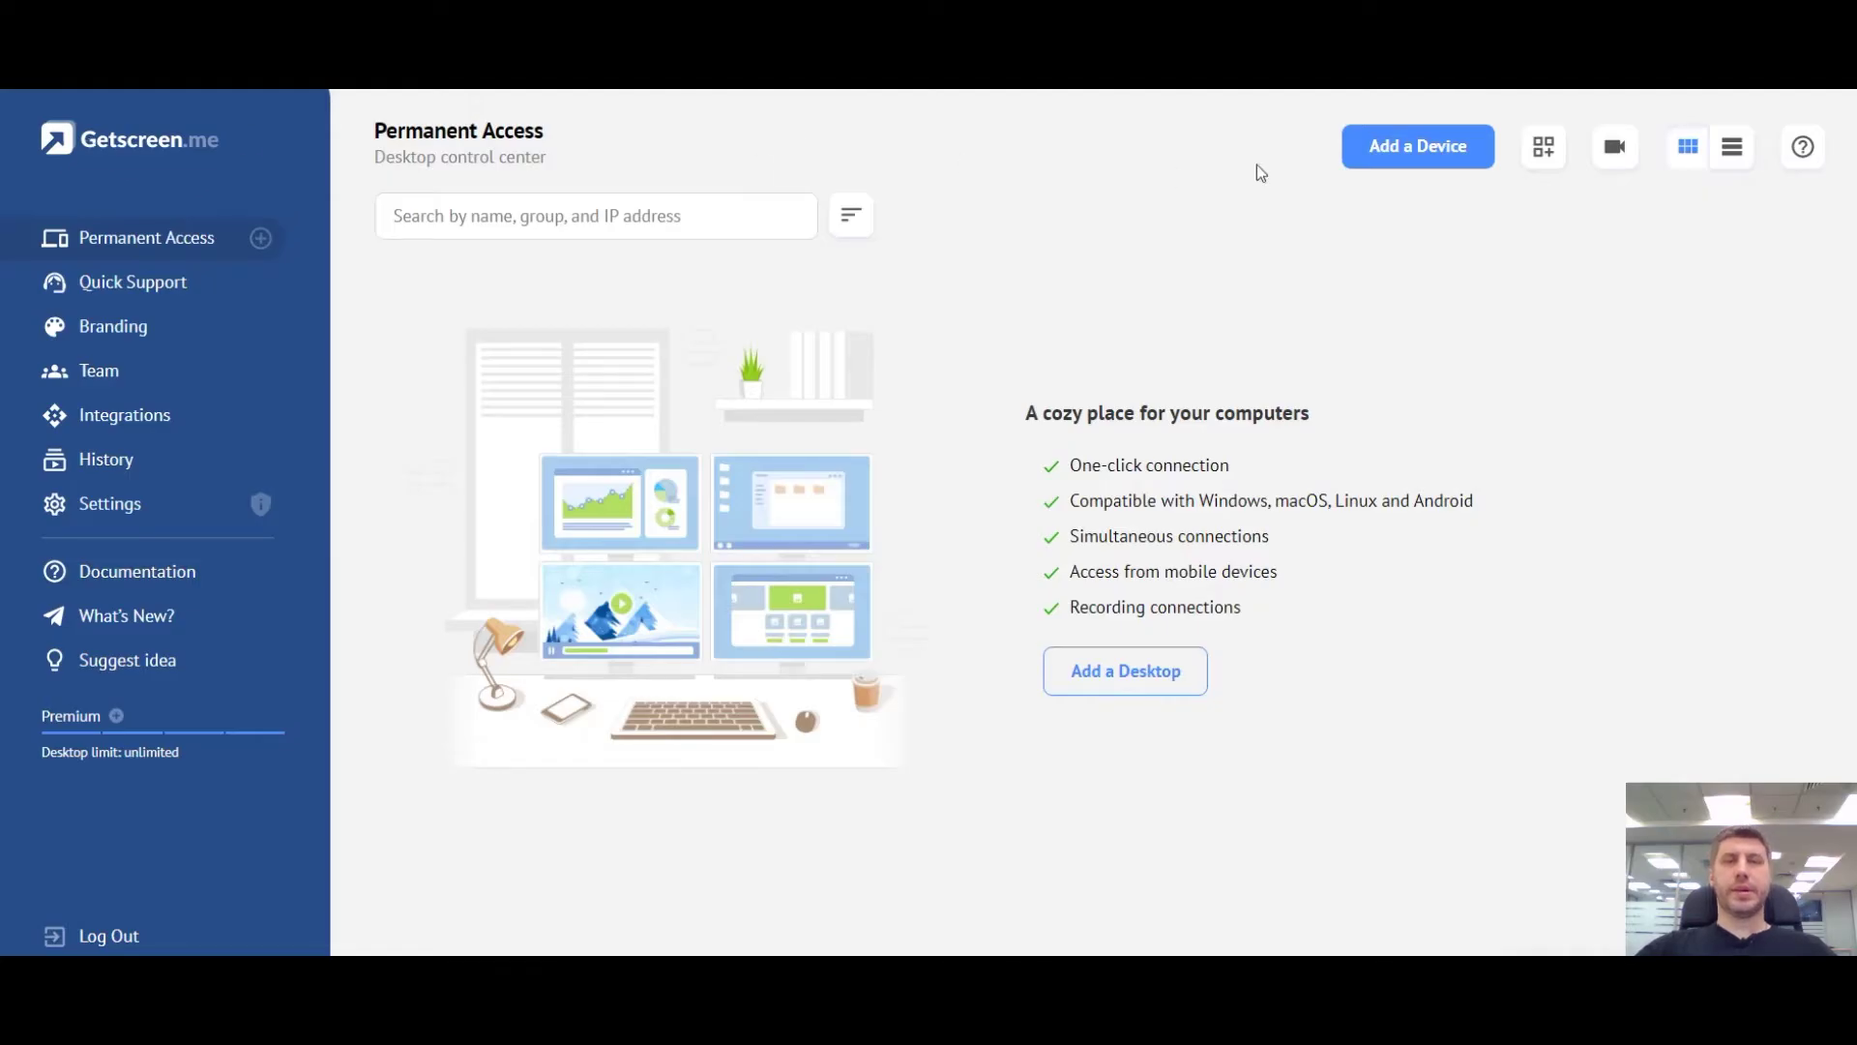
Step: Start adding a device and download the 64-bit Windows agent
{"action": "left_click", "coordinate": [1404, 152]}
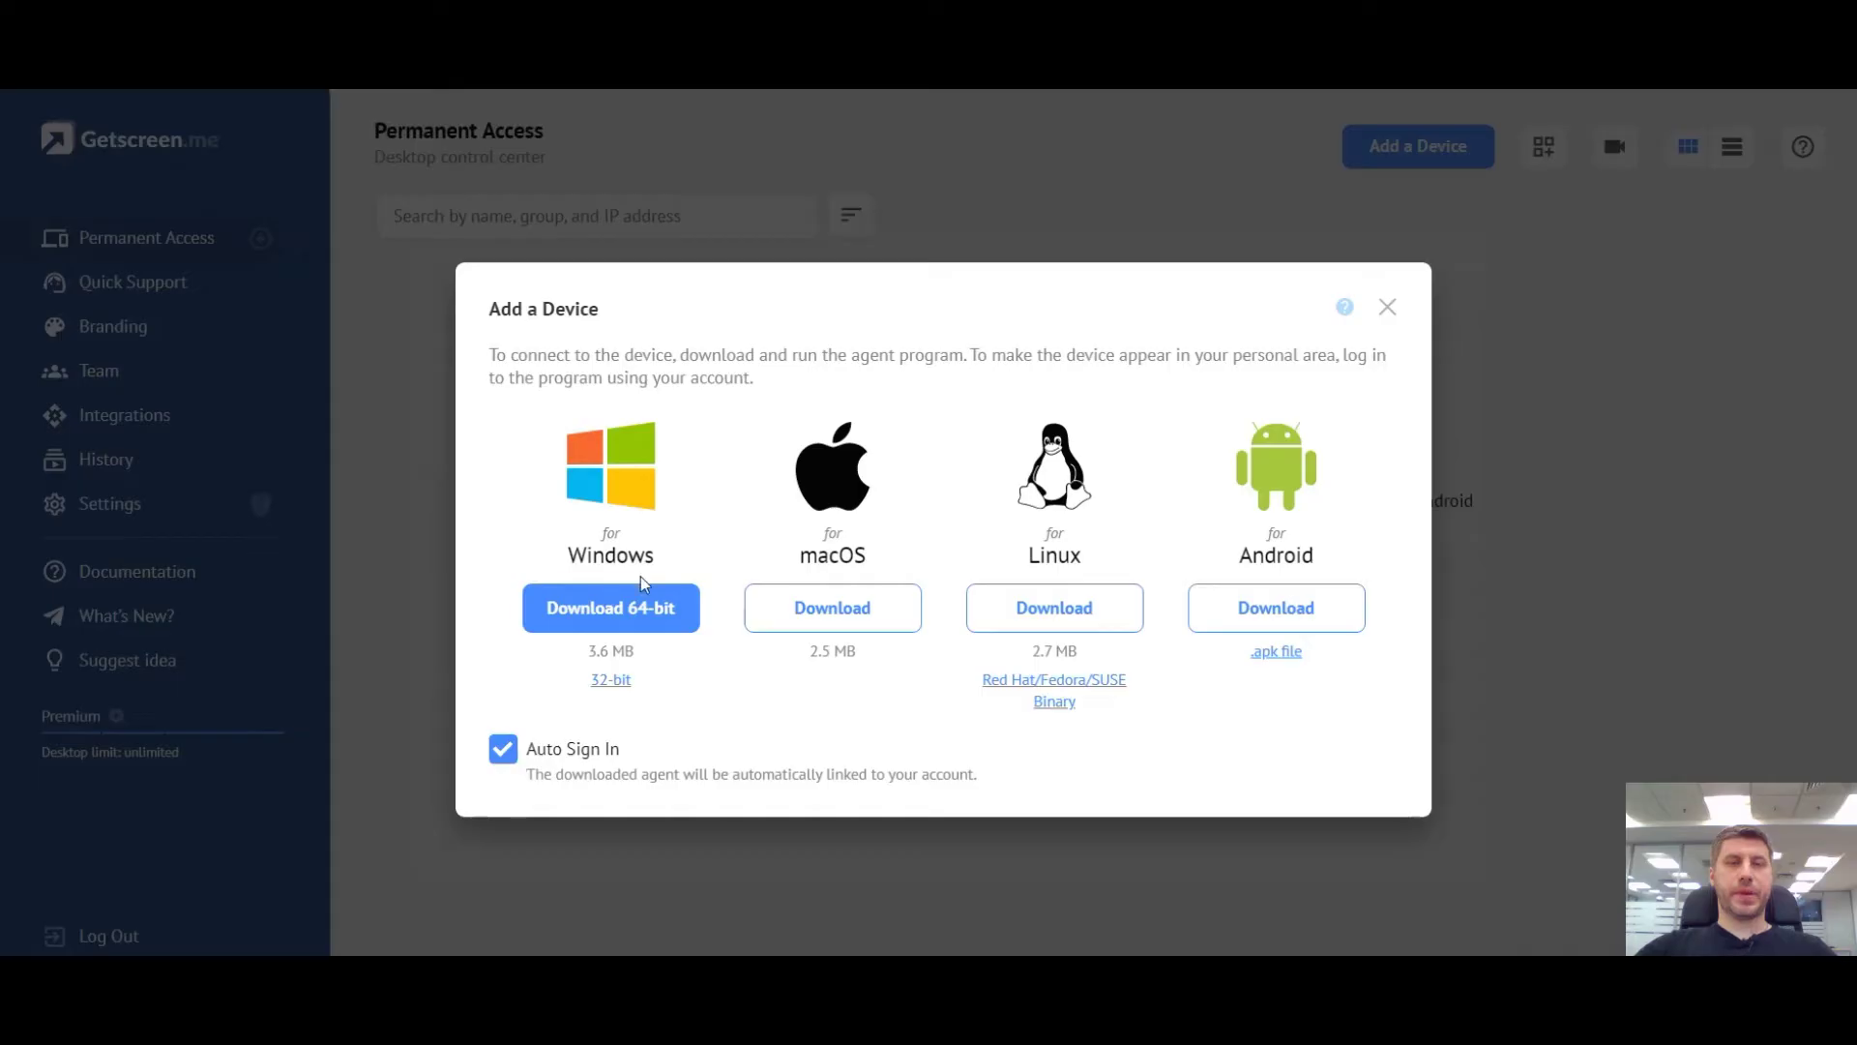
{"action": "left_click", "coordinate": [579, 612]}
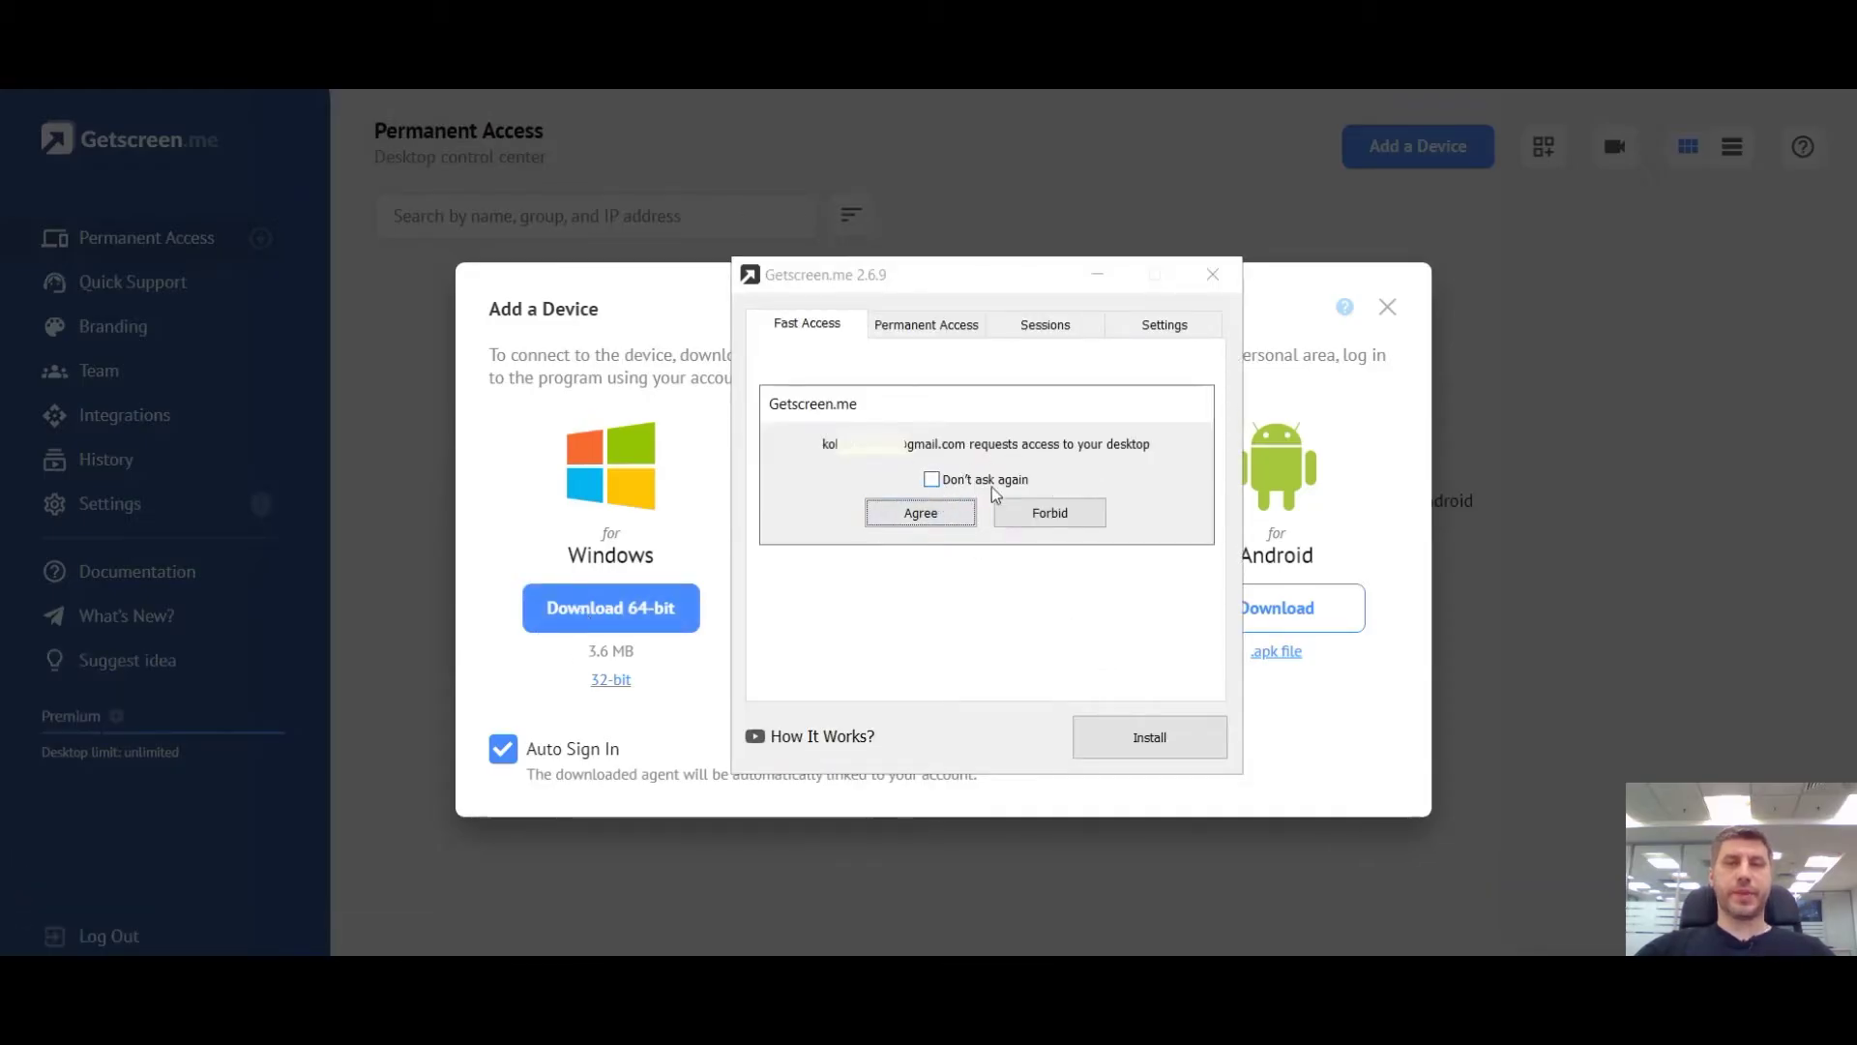
Step: Agree to the desktop access request with 'Don't ask again' and install permanent access
{"action": "left_click", "coordinate": [932, 481]}
{"action": "left_click", "coordinate": [901, 522]}
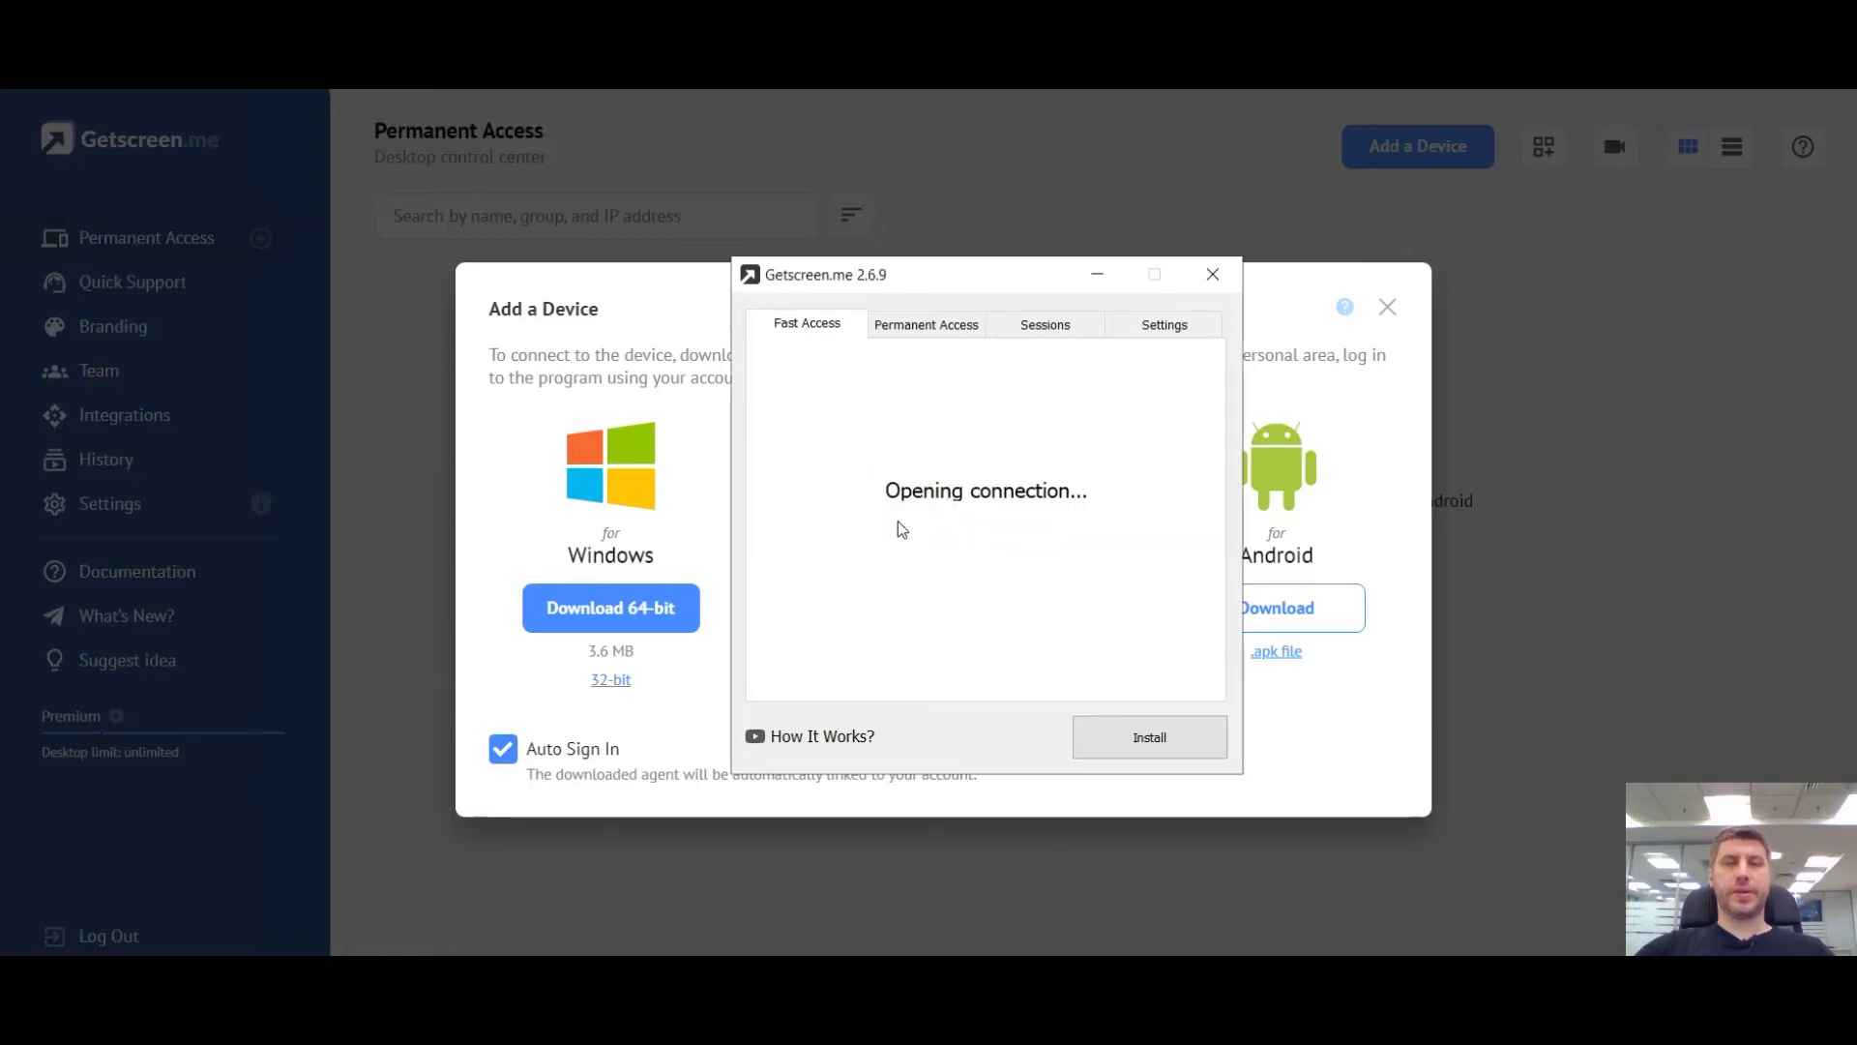
{"action": "left_click", "coordinate": [916, 331]}
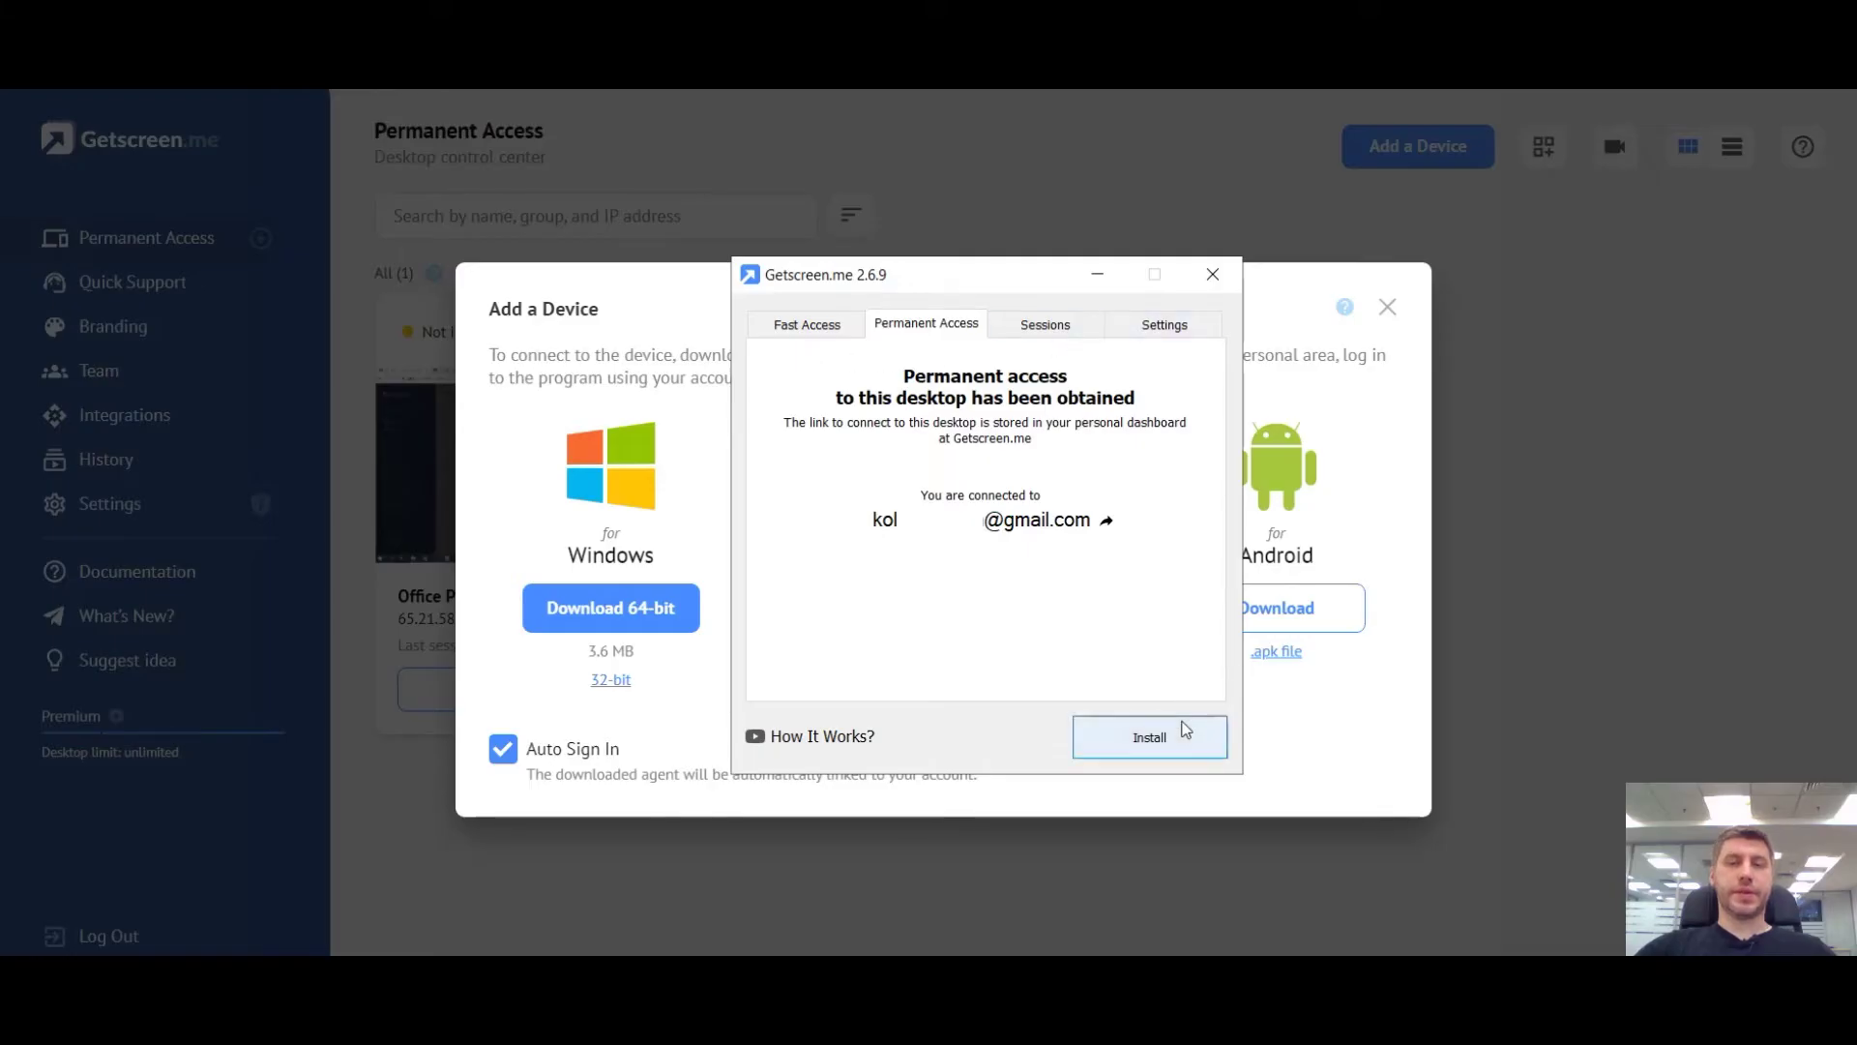
{"action": "left_click", "coordinate": [1144, 721]}
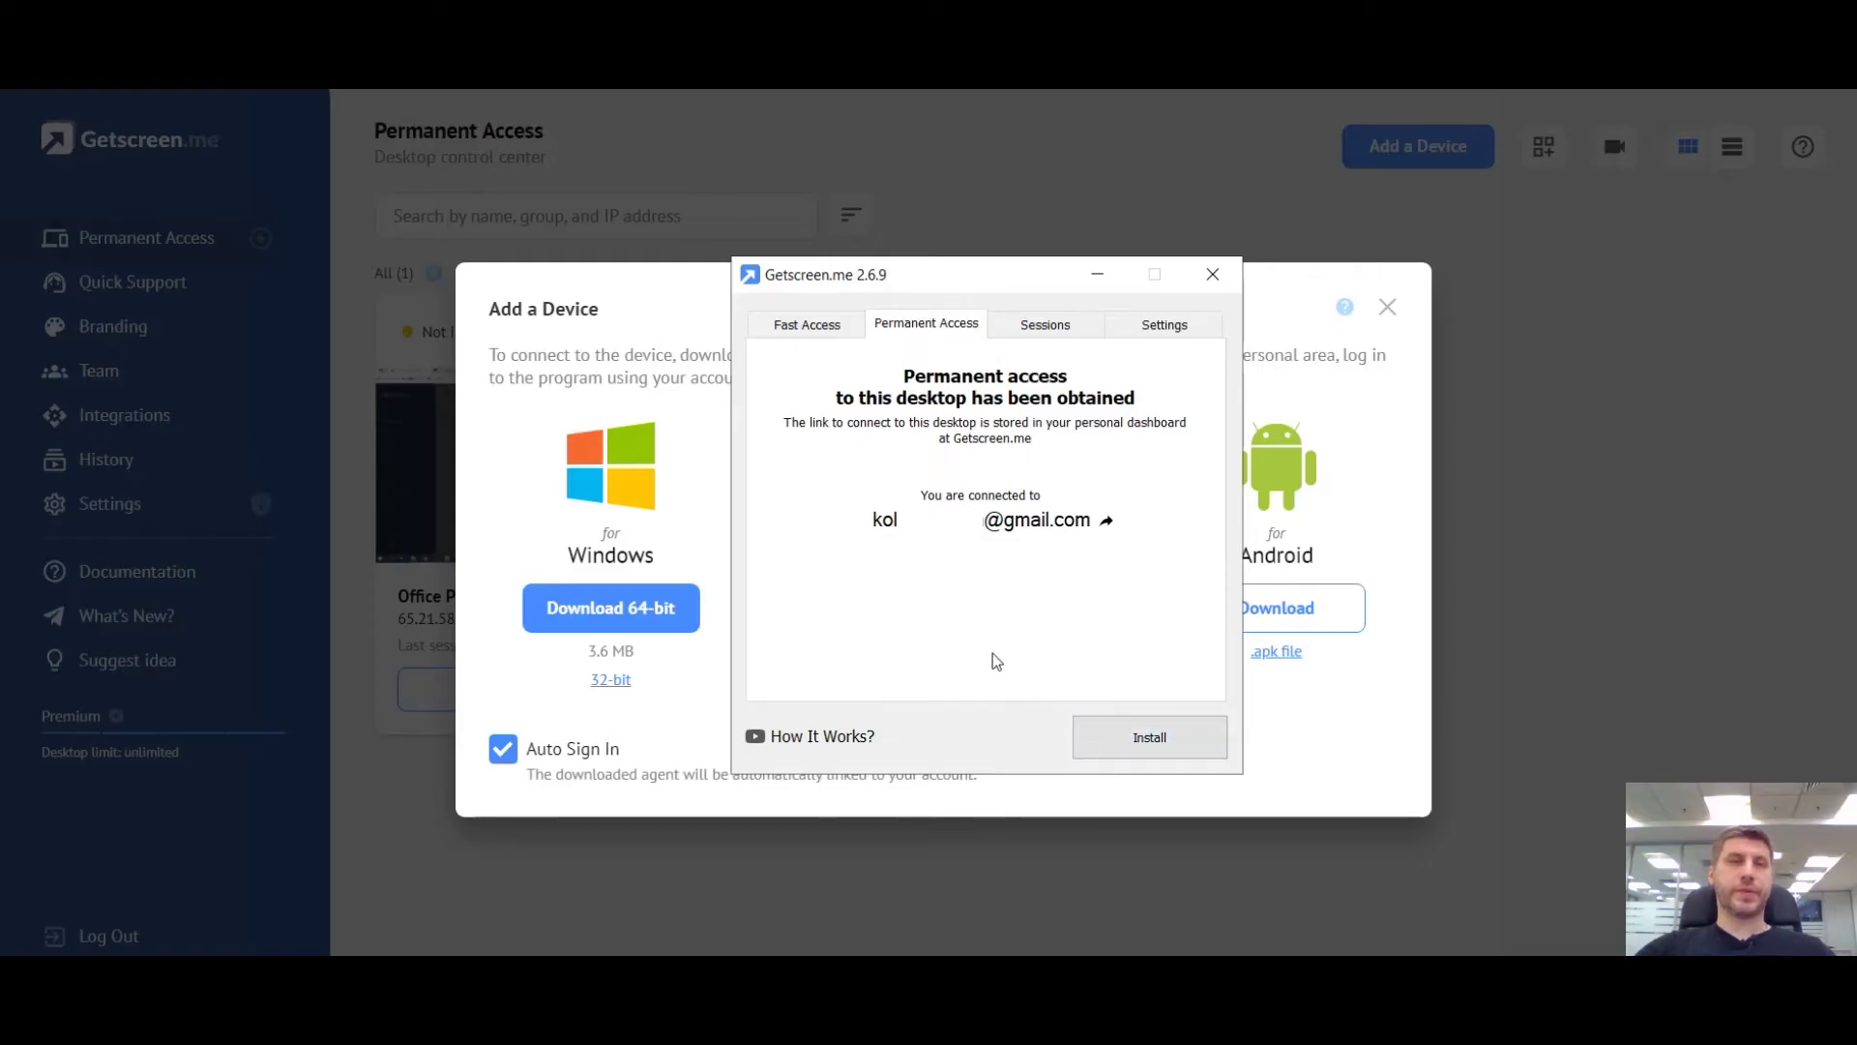
Step: Keep automatic sign-in for downloaded agents enabled and dismiss the Add a Device dialog
{"action": "left_click", "coordinate": [504, 752]}
{"action": "left_click", "coordinate": [504, 750]}
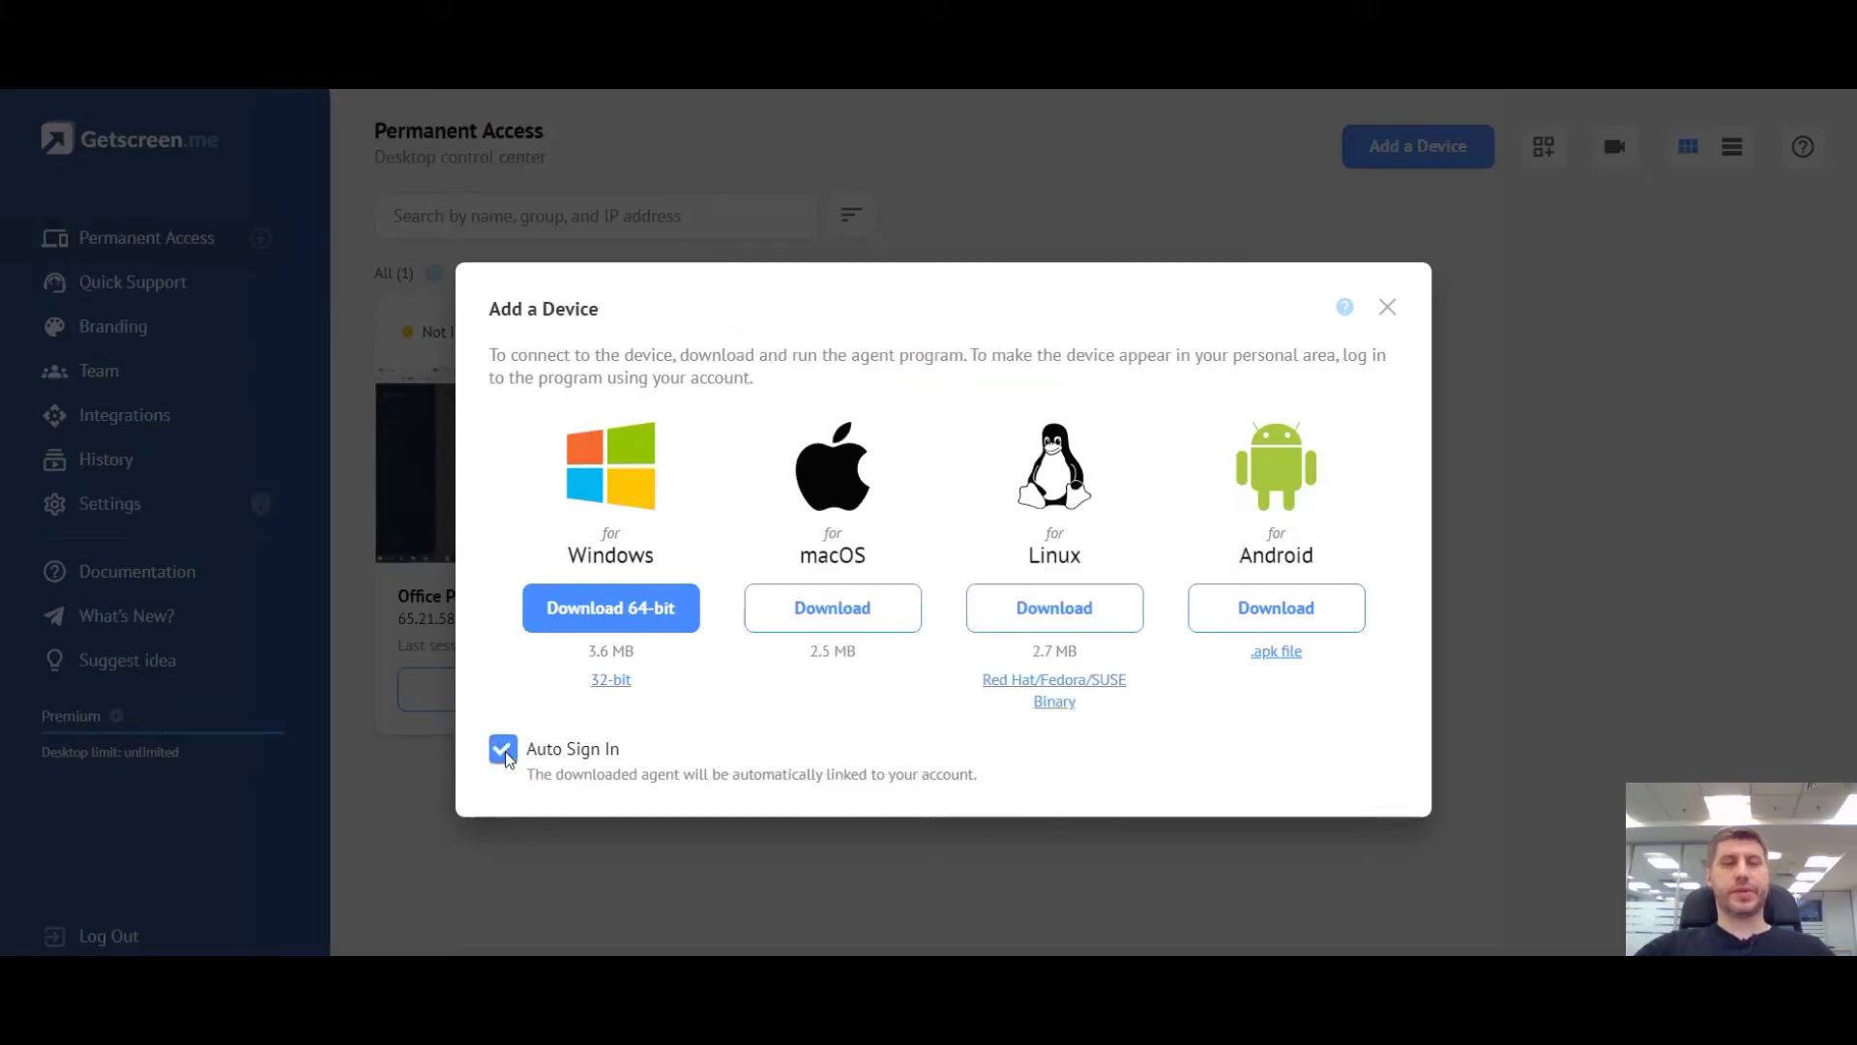
{"action": "left_click", "coordinate": [1388, 310]}
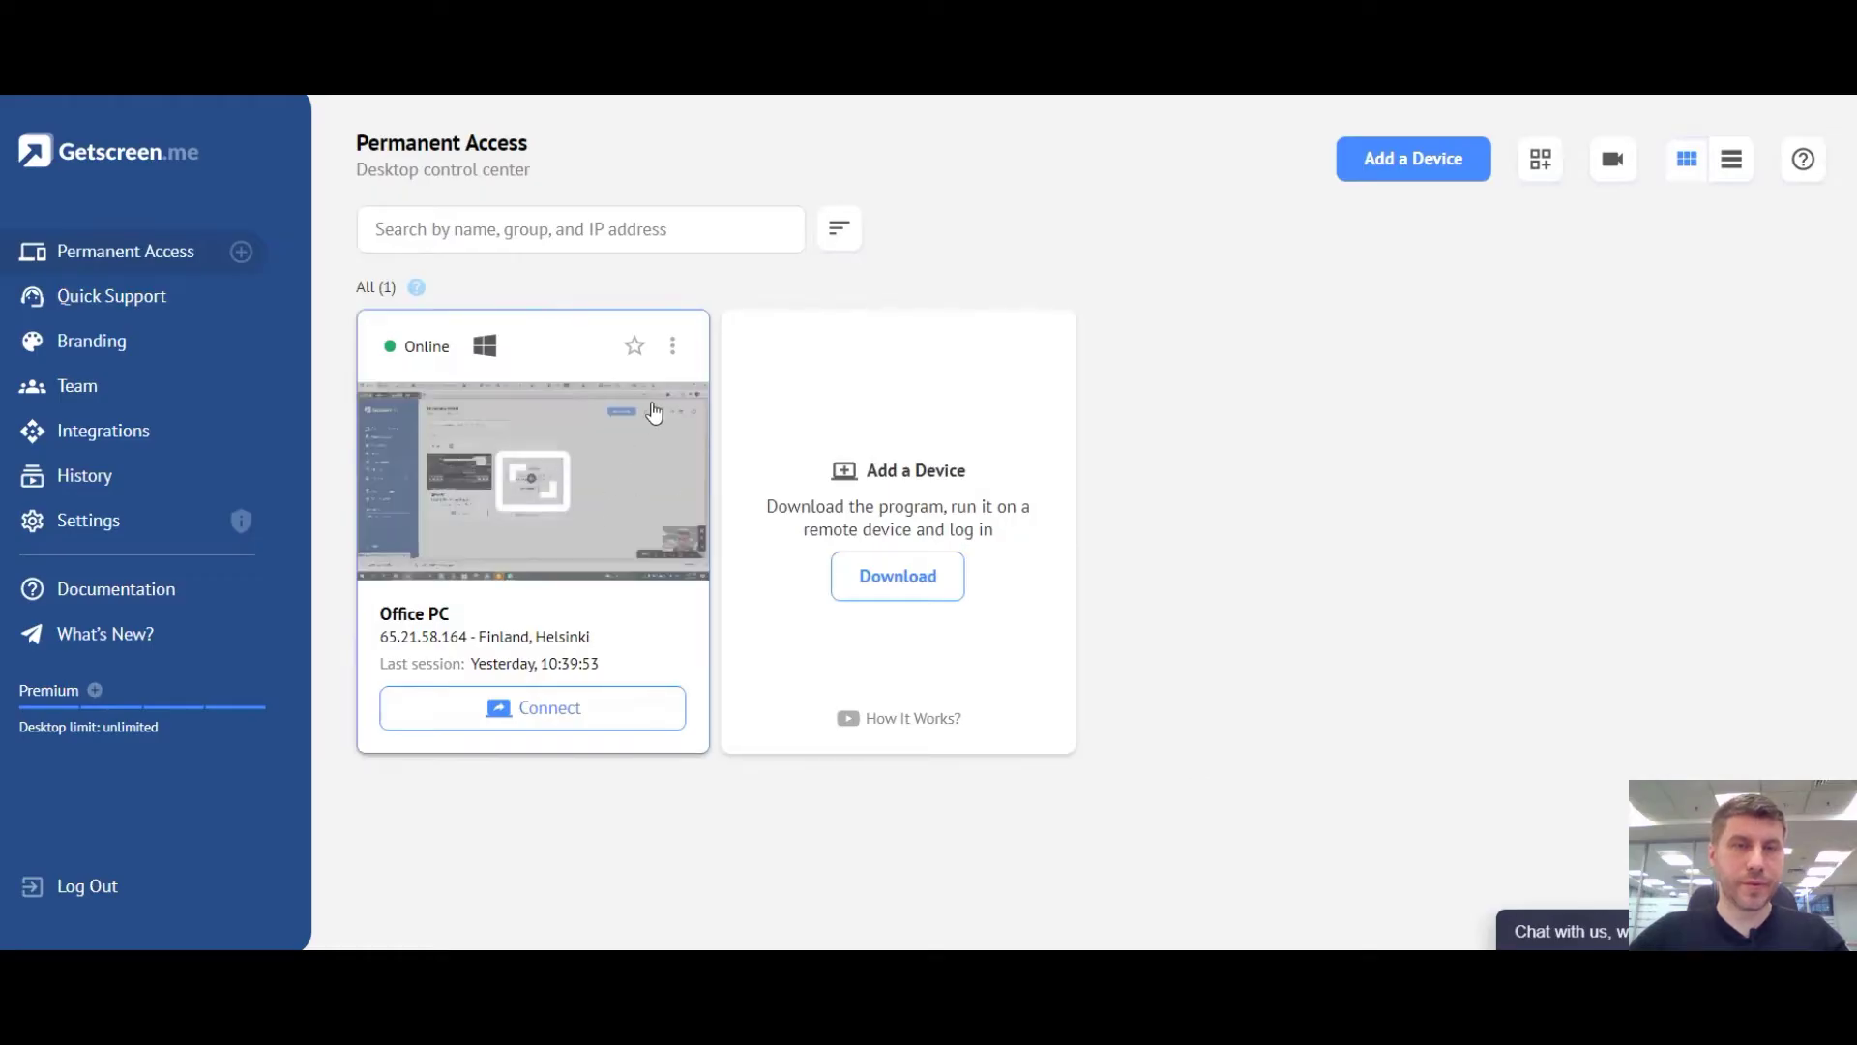
Step: In Office PC's settings, disable 'Take screenshots for previews' and save the change
{"action": "left_click", "coordinate": [672, 346]}
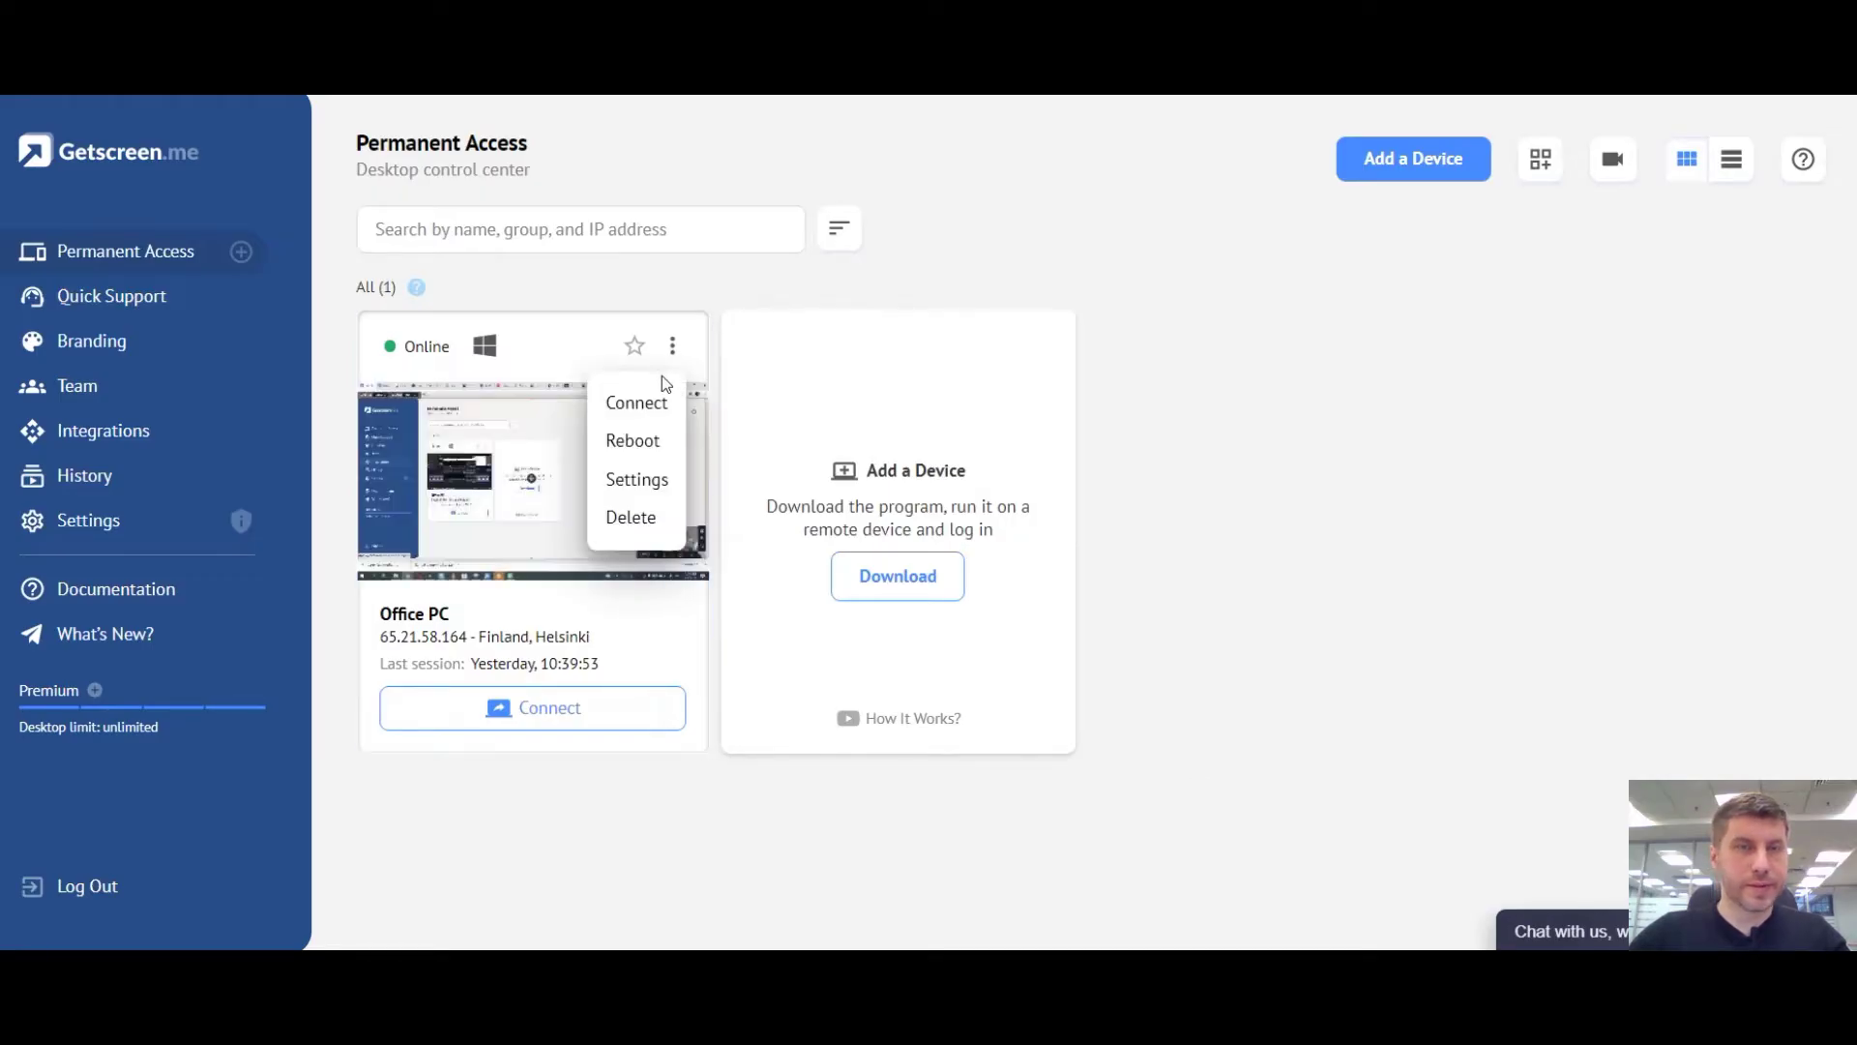
{"action": "left_click", "coordinate": [632, 479]}
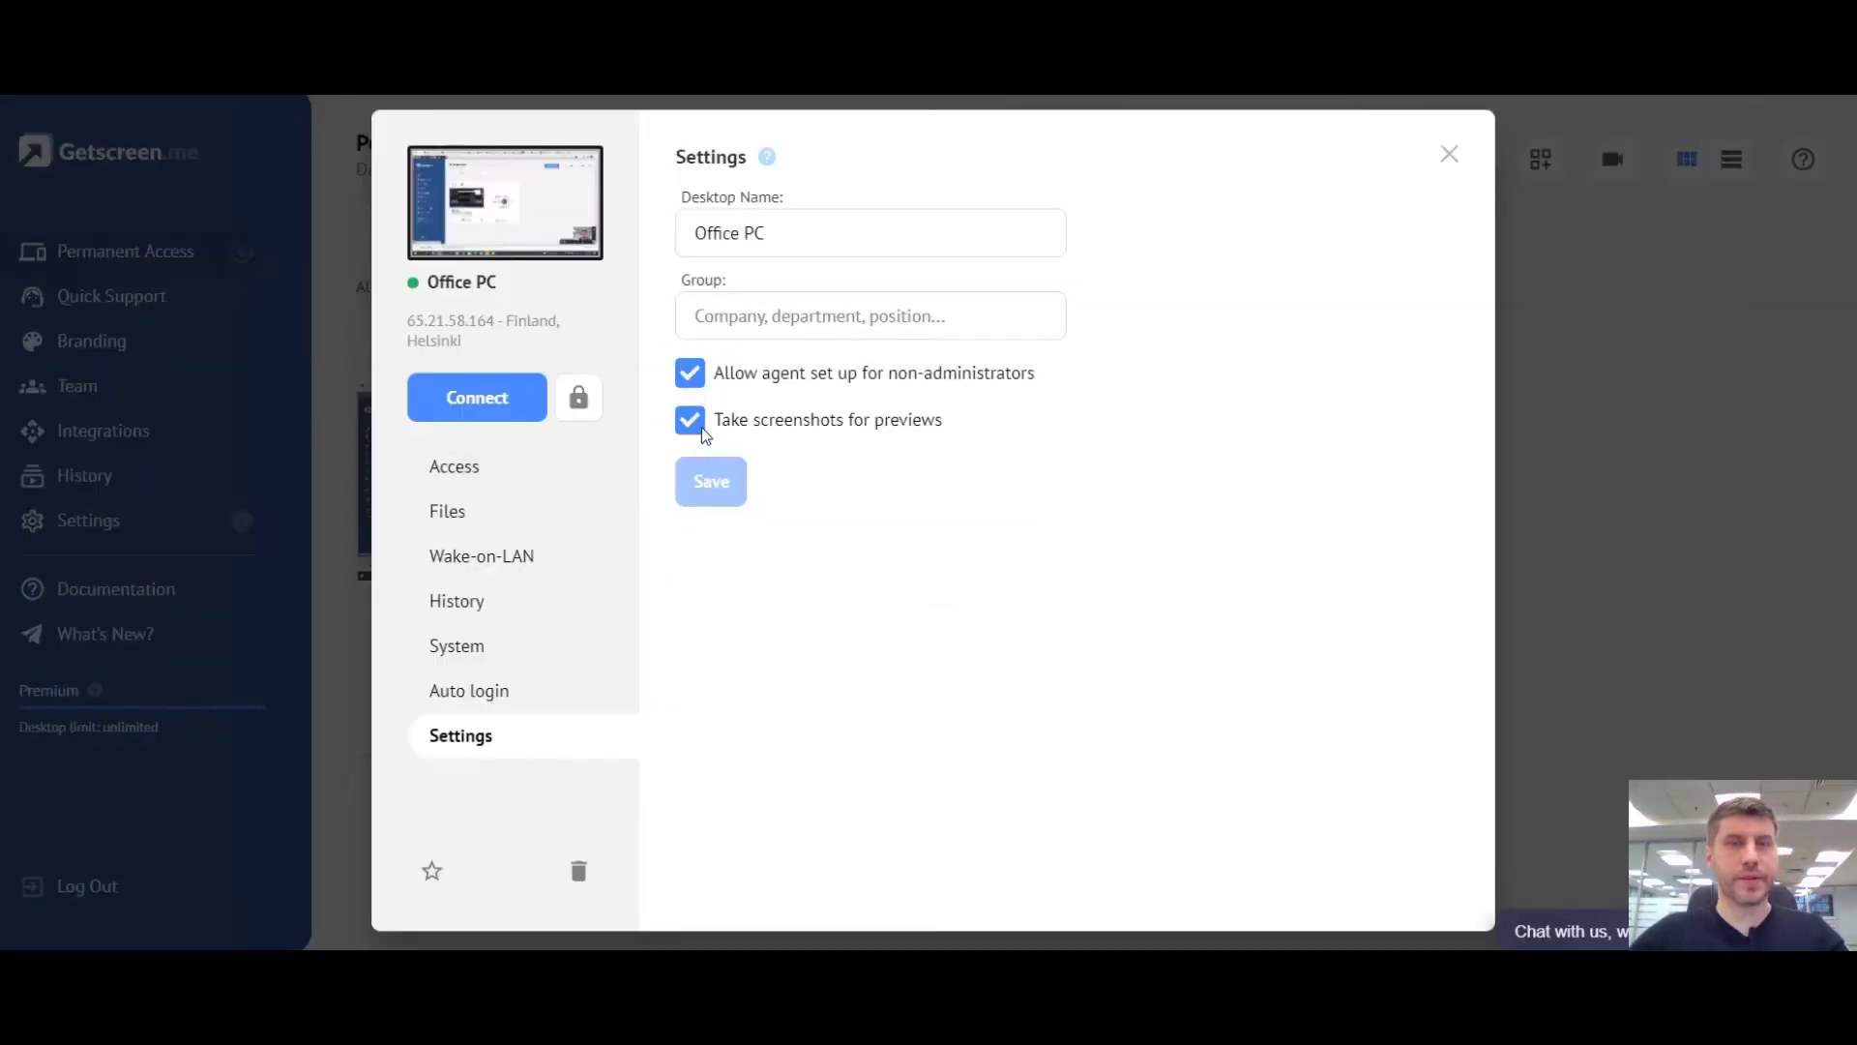
{"action": "left_click", "coordinate": [693, 424]}
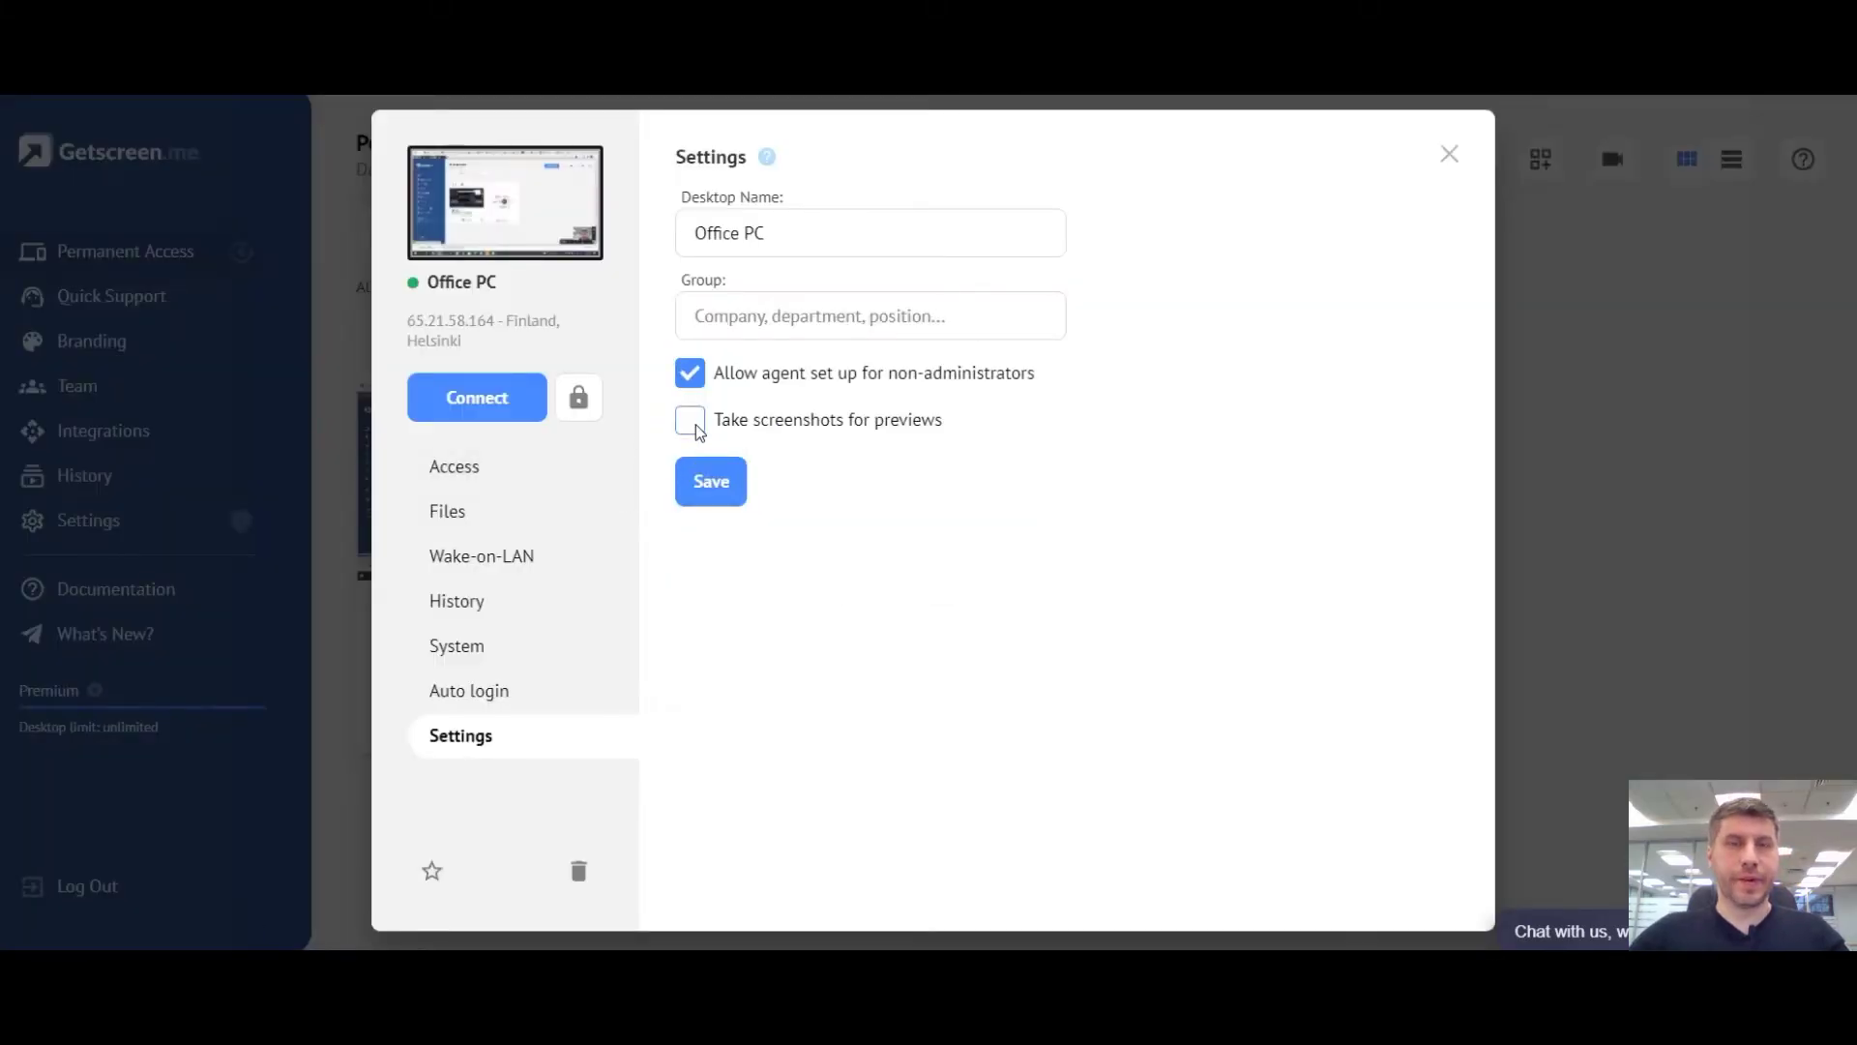
{"action": "left_click", "coordinate": [716, 490]}
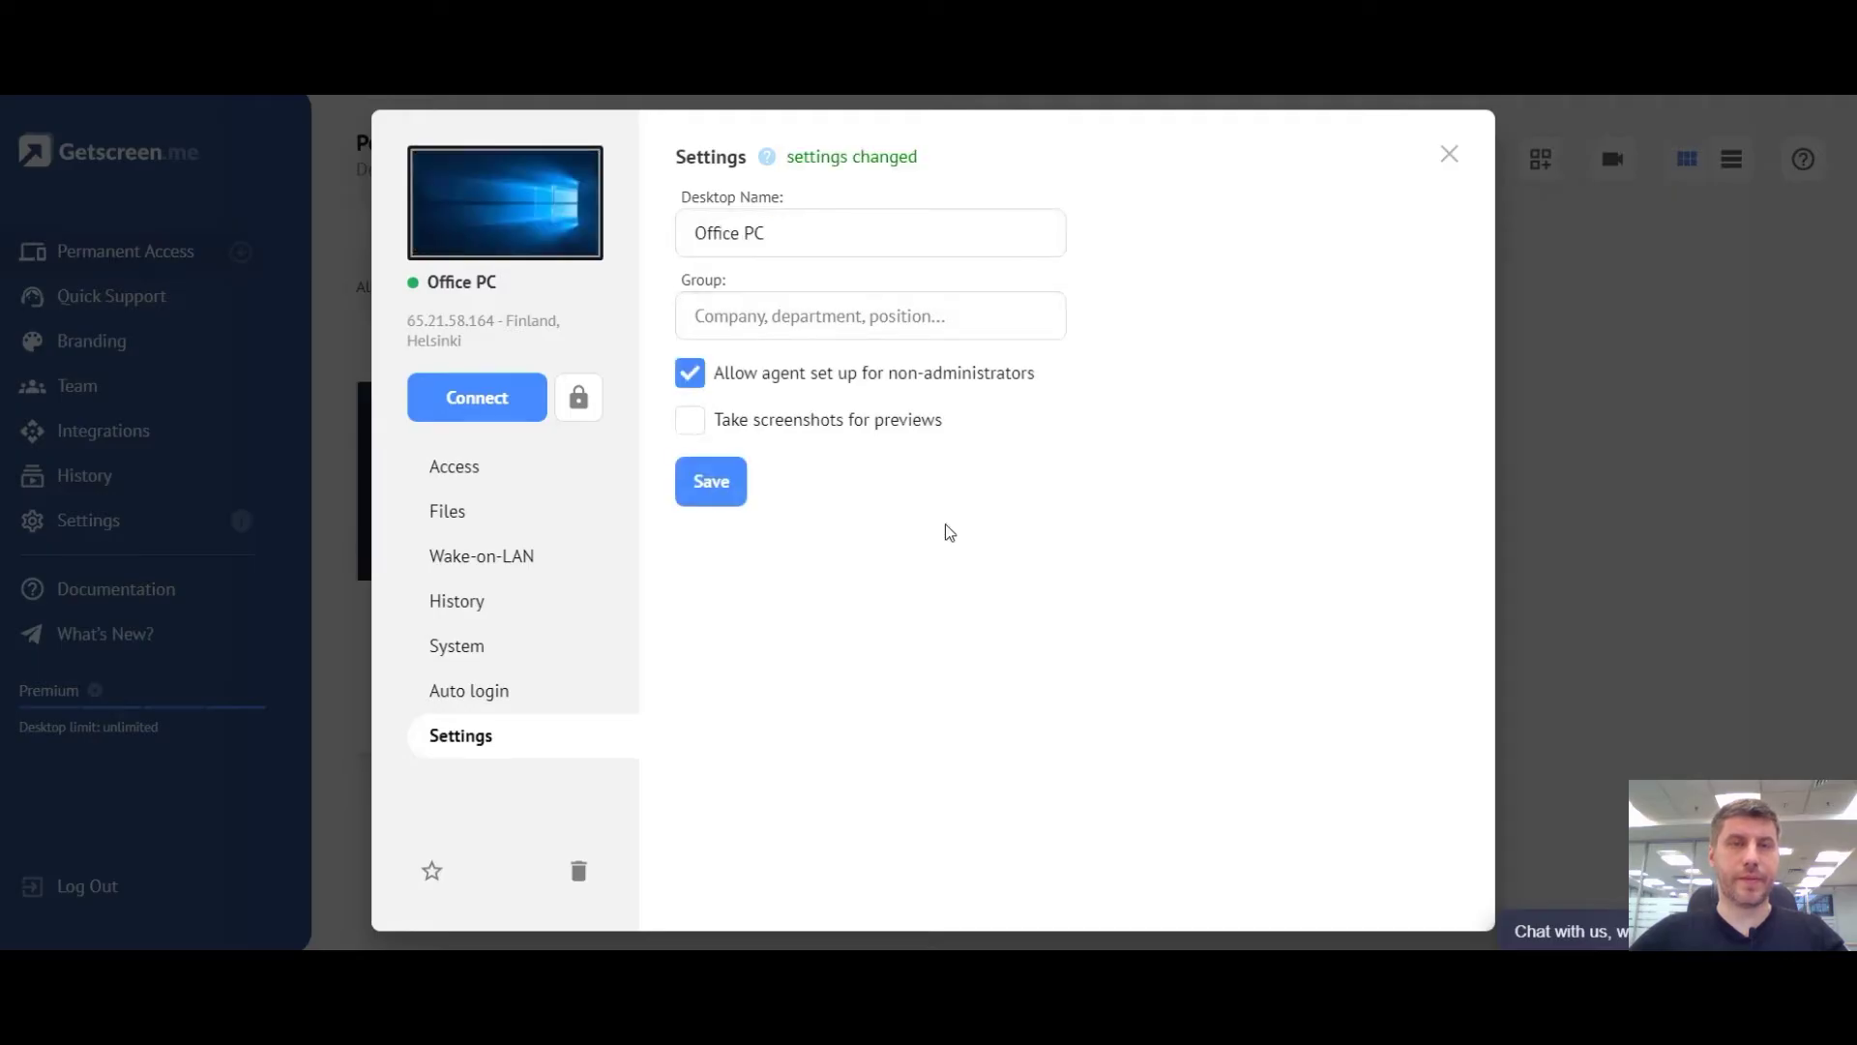
{"action": "left_click", "coordinate": [1449, 155]}
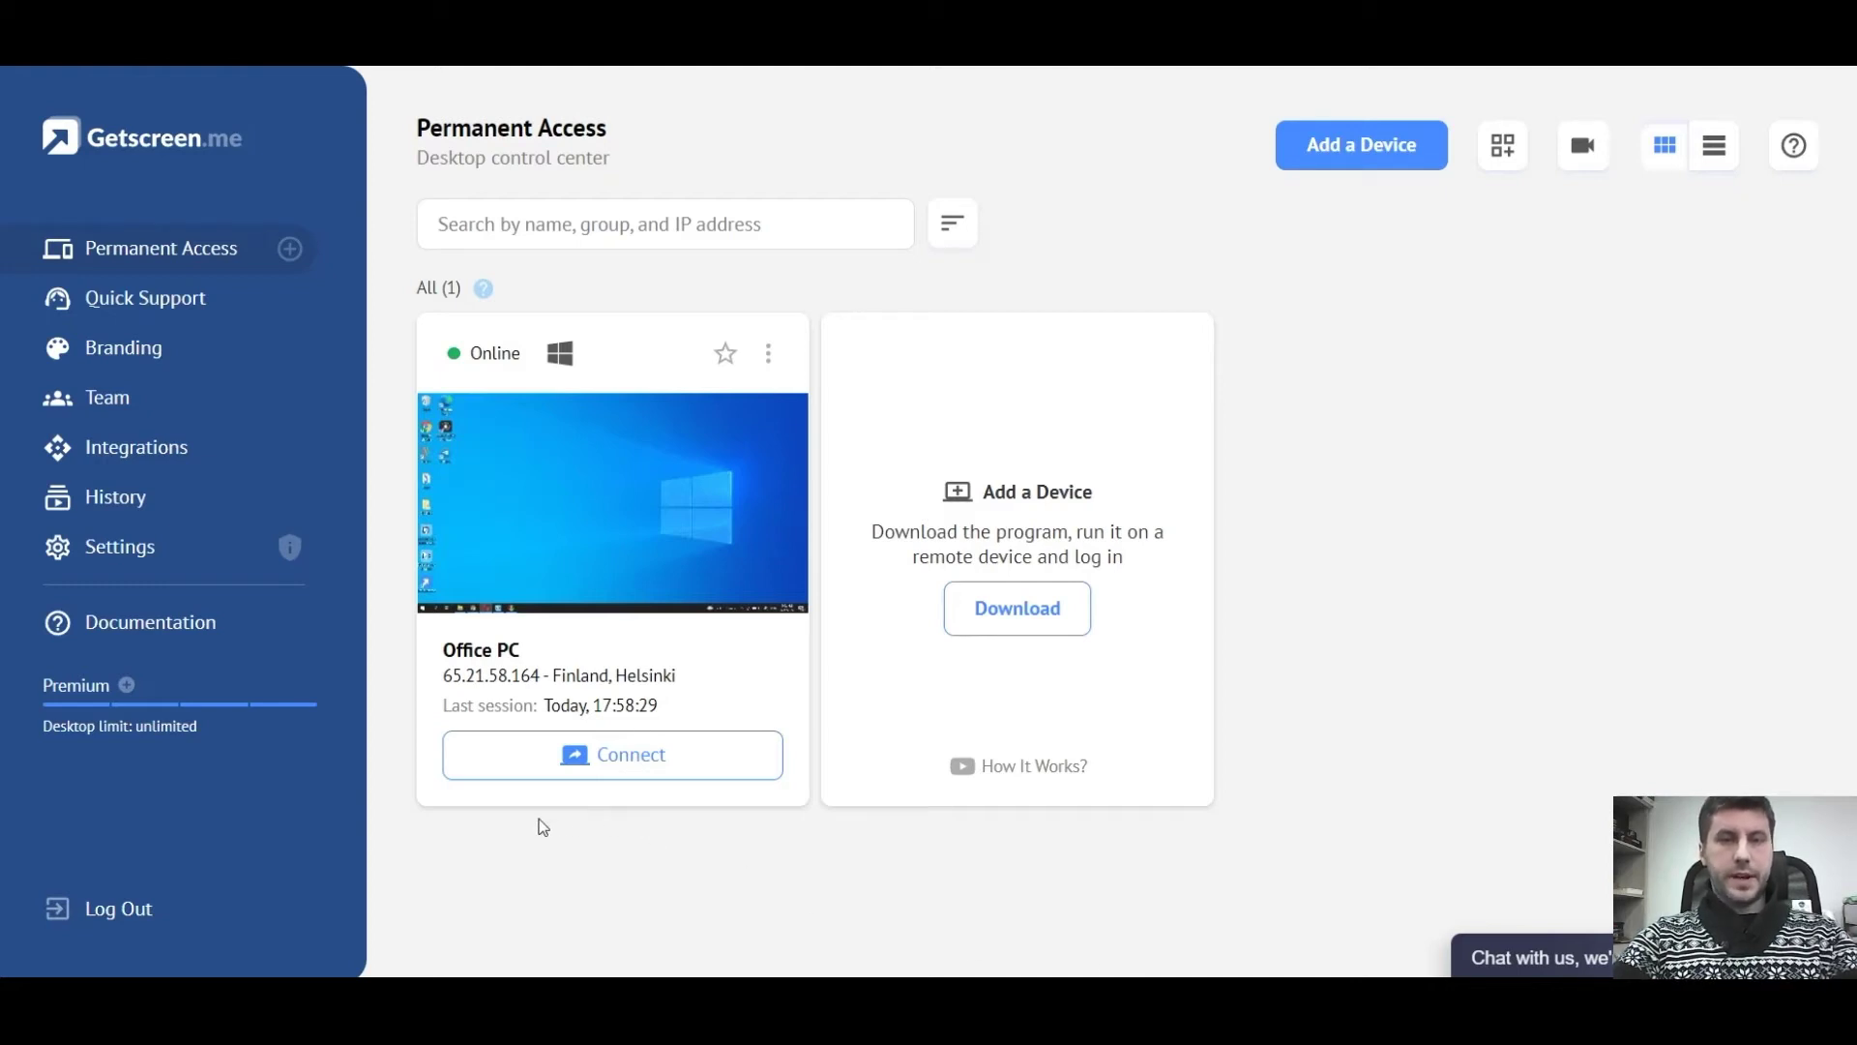
Step: Connect to Office PC, then collapse and re-expand the session toolbar
{"action": "left_click", "coordinate": [602, 757]}
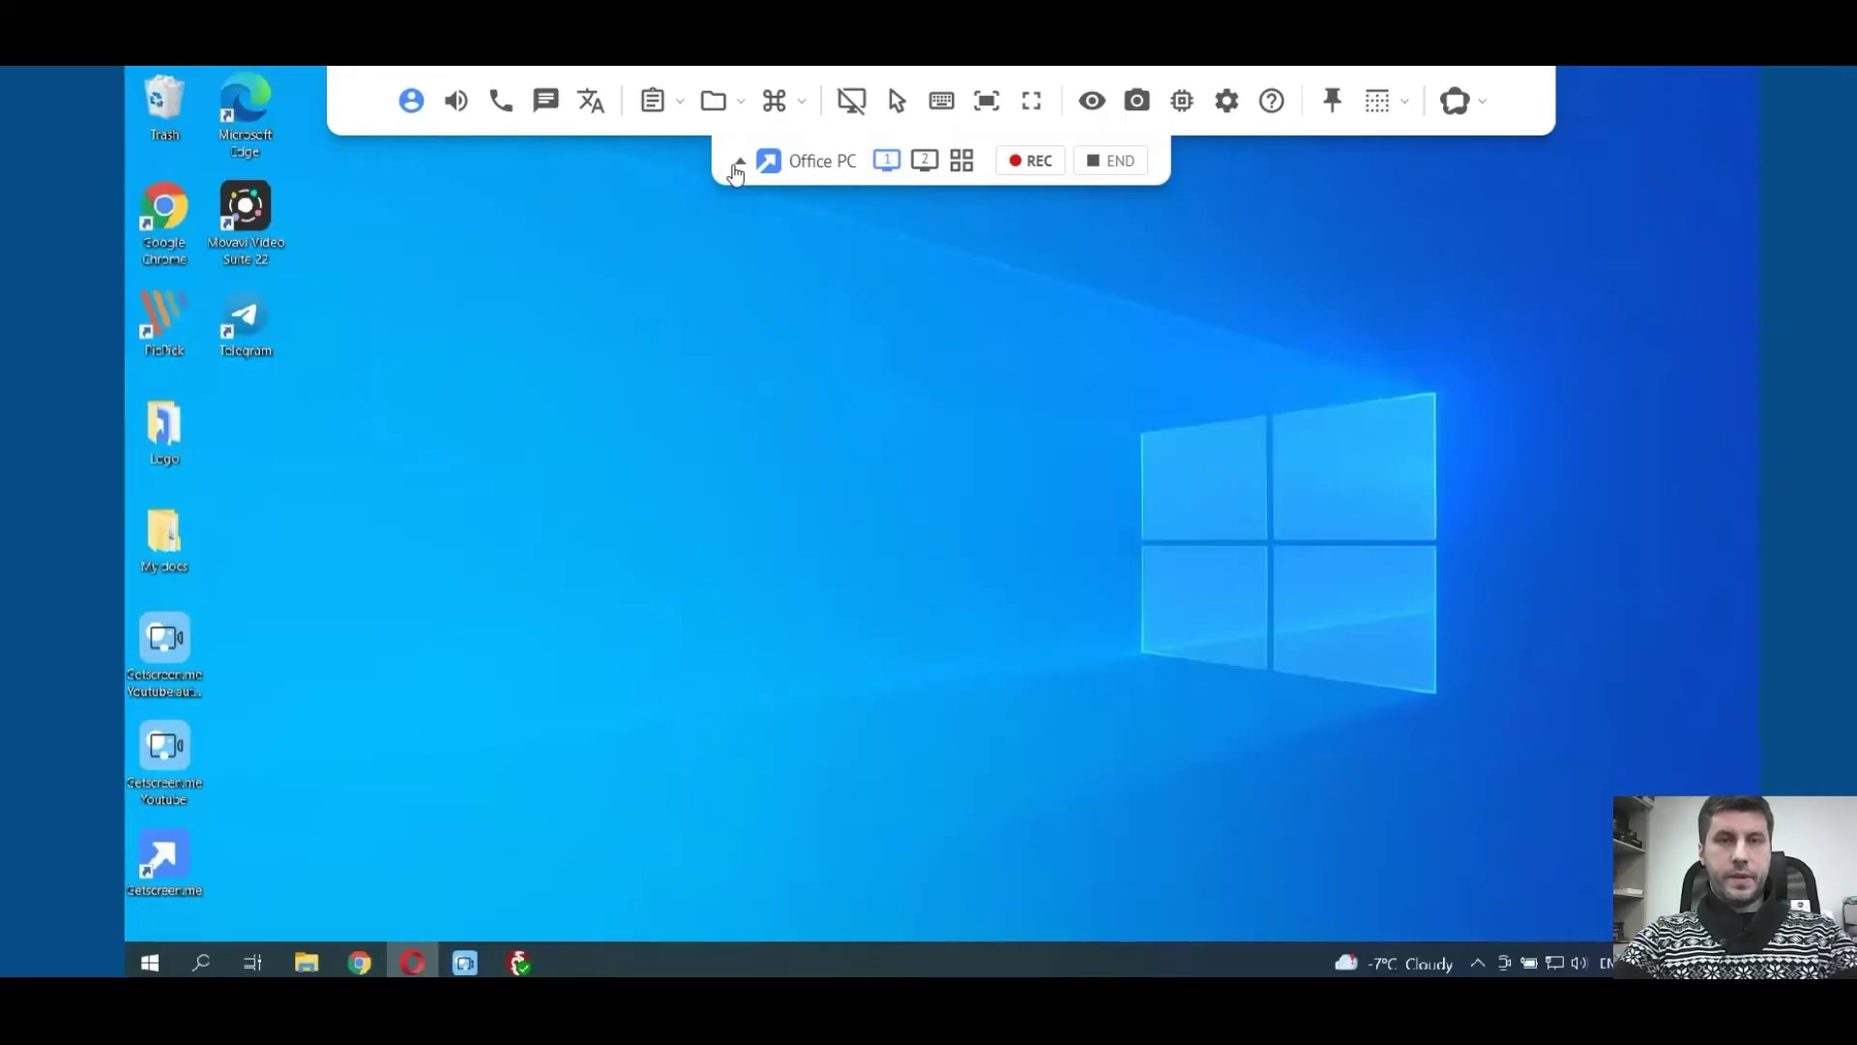
{"action": "left_click", "coordinate": [736, 167]}
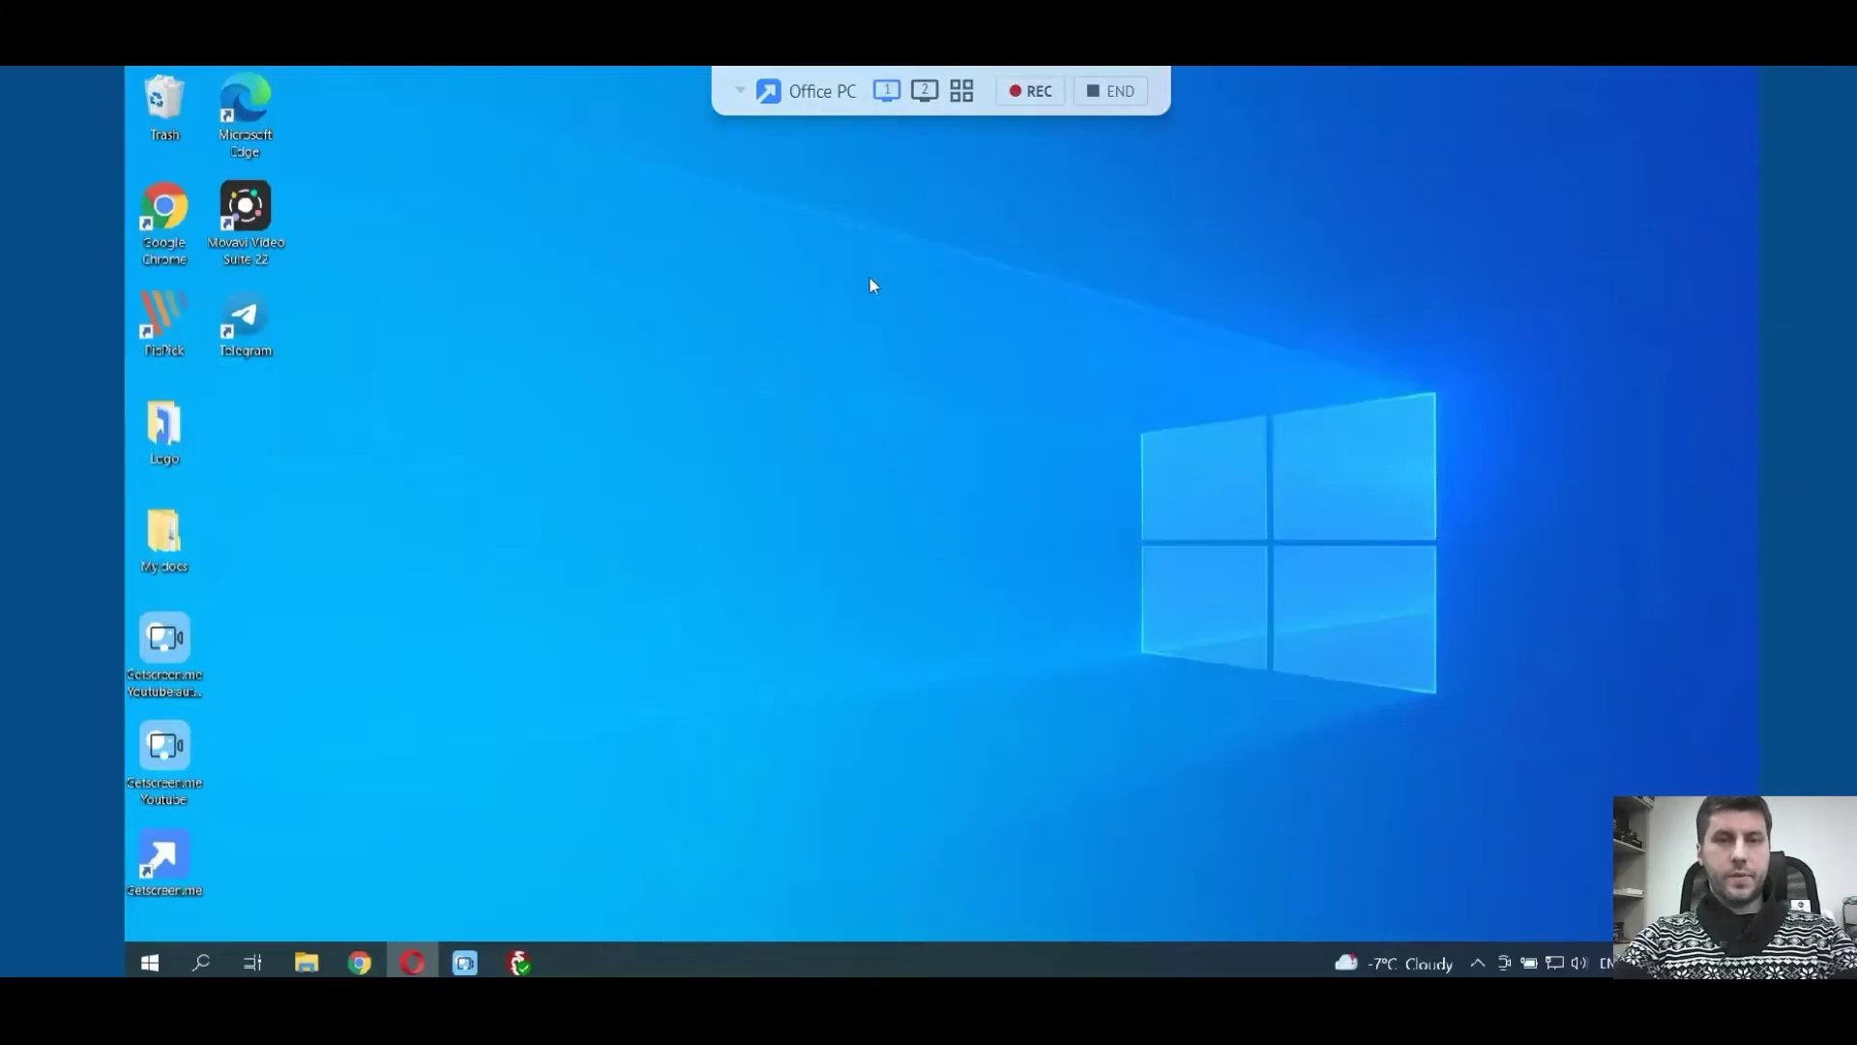
{"action": "left_click", "coordinate": [737, 91]}
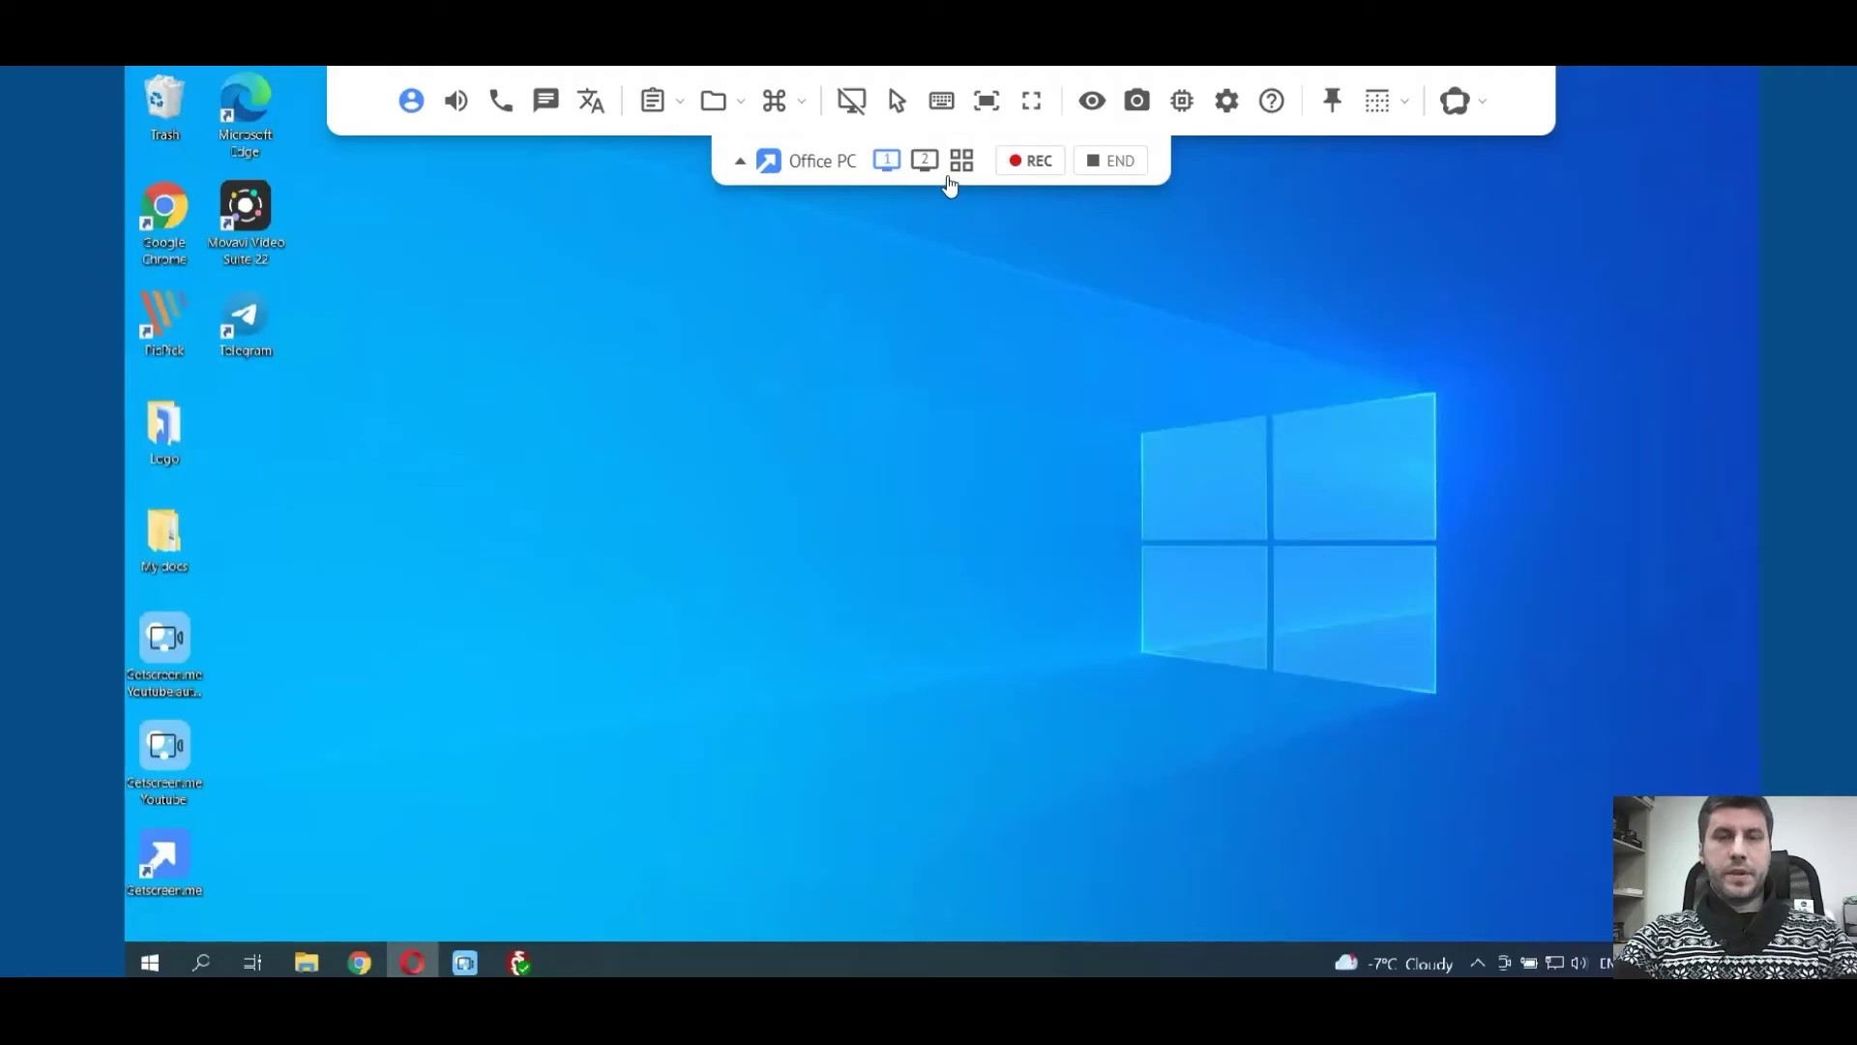
Step: Switch the session view to the second monitor, all monitors, then back to the first
{"action": "left_click", "coordinate": [924, 163]}
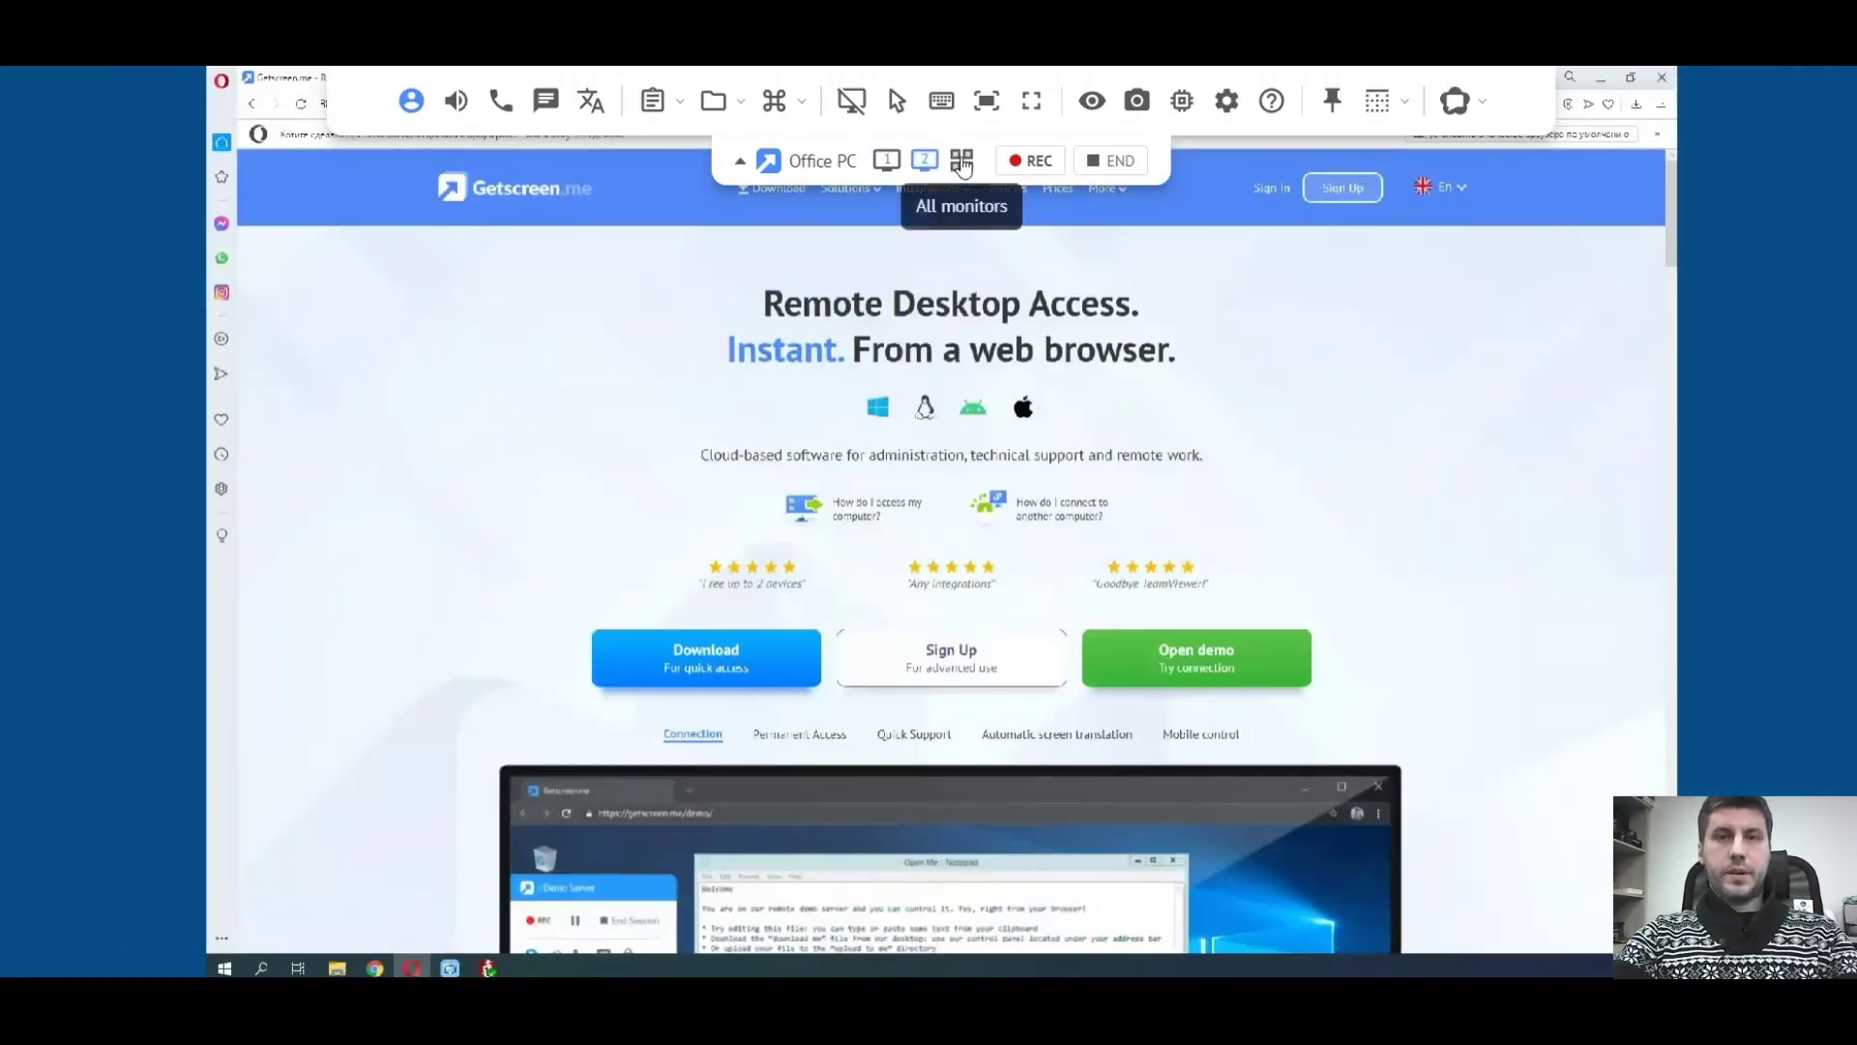
{"action": "left_click", "coordinate": [962, 163]}
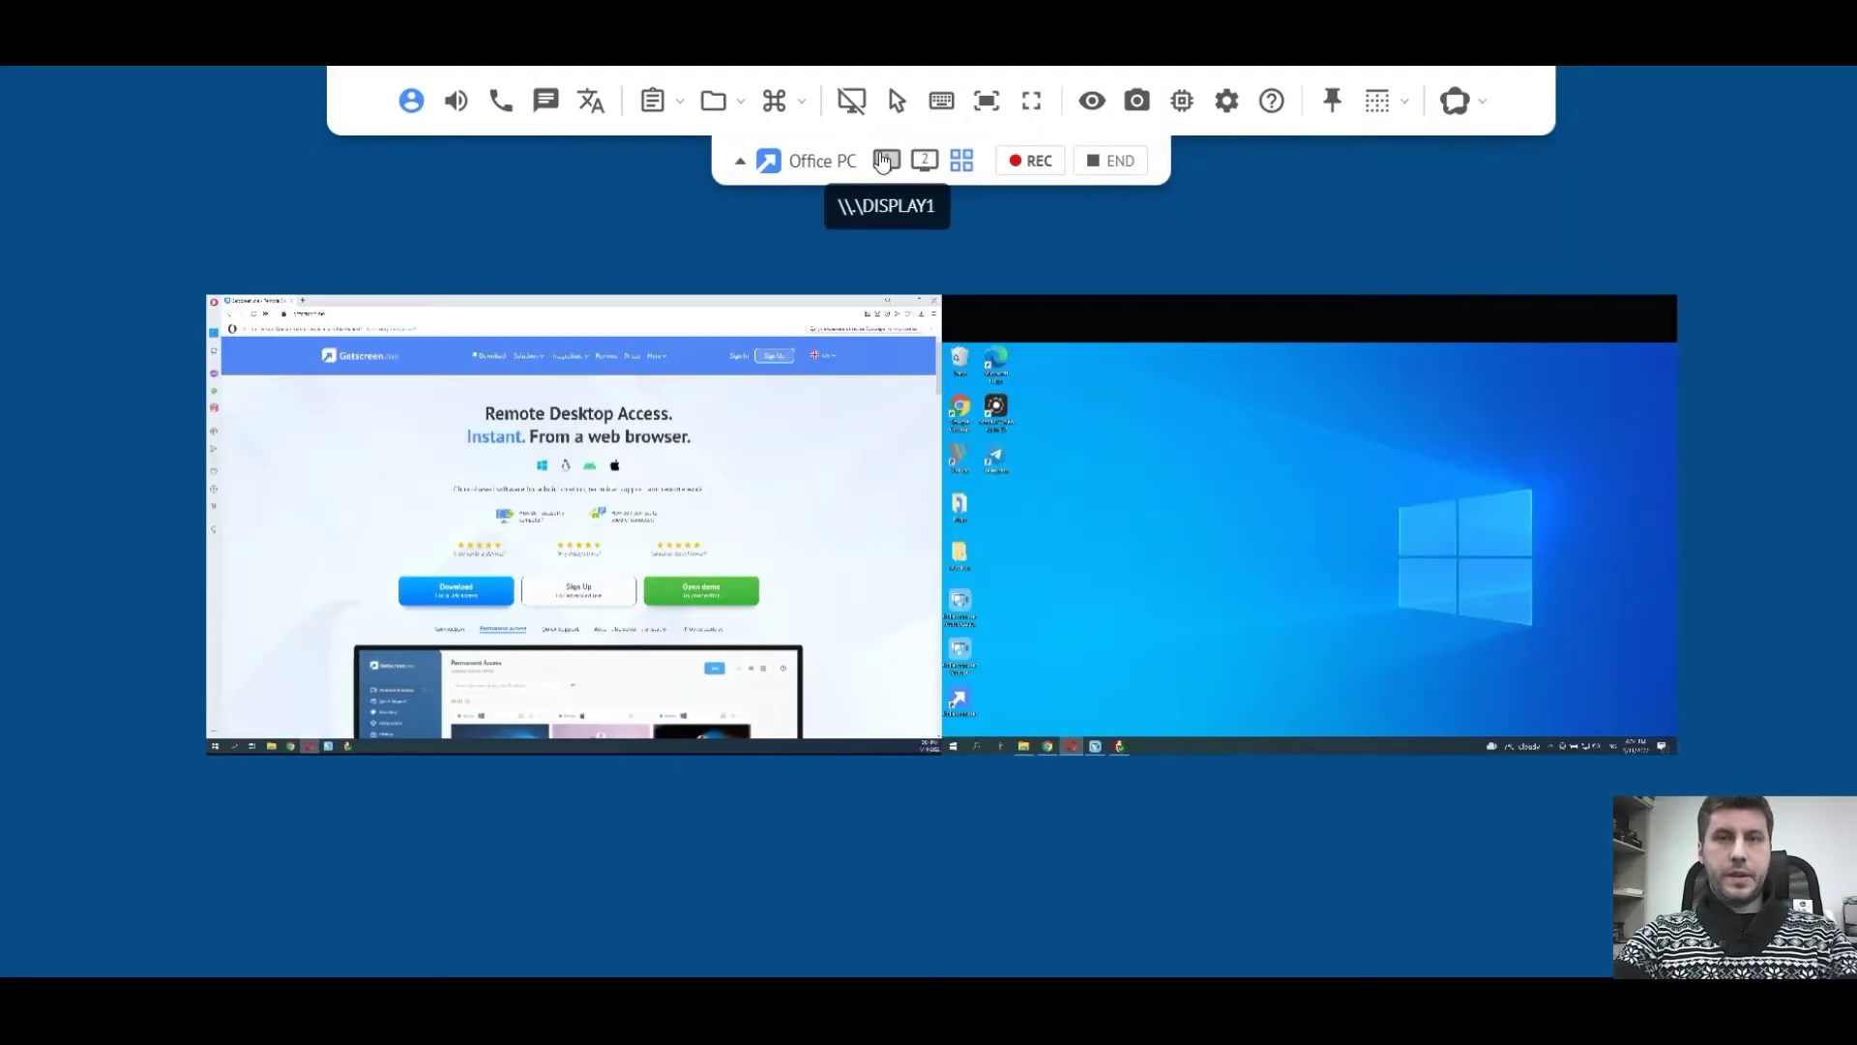
{"action": "left_click", "coordinate": [884, 160]}
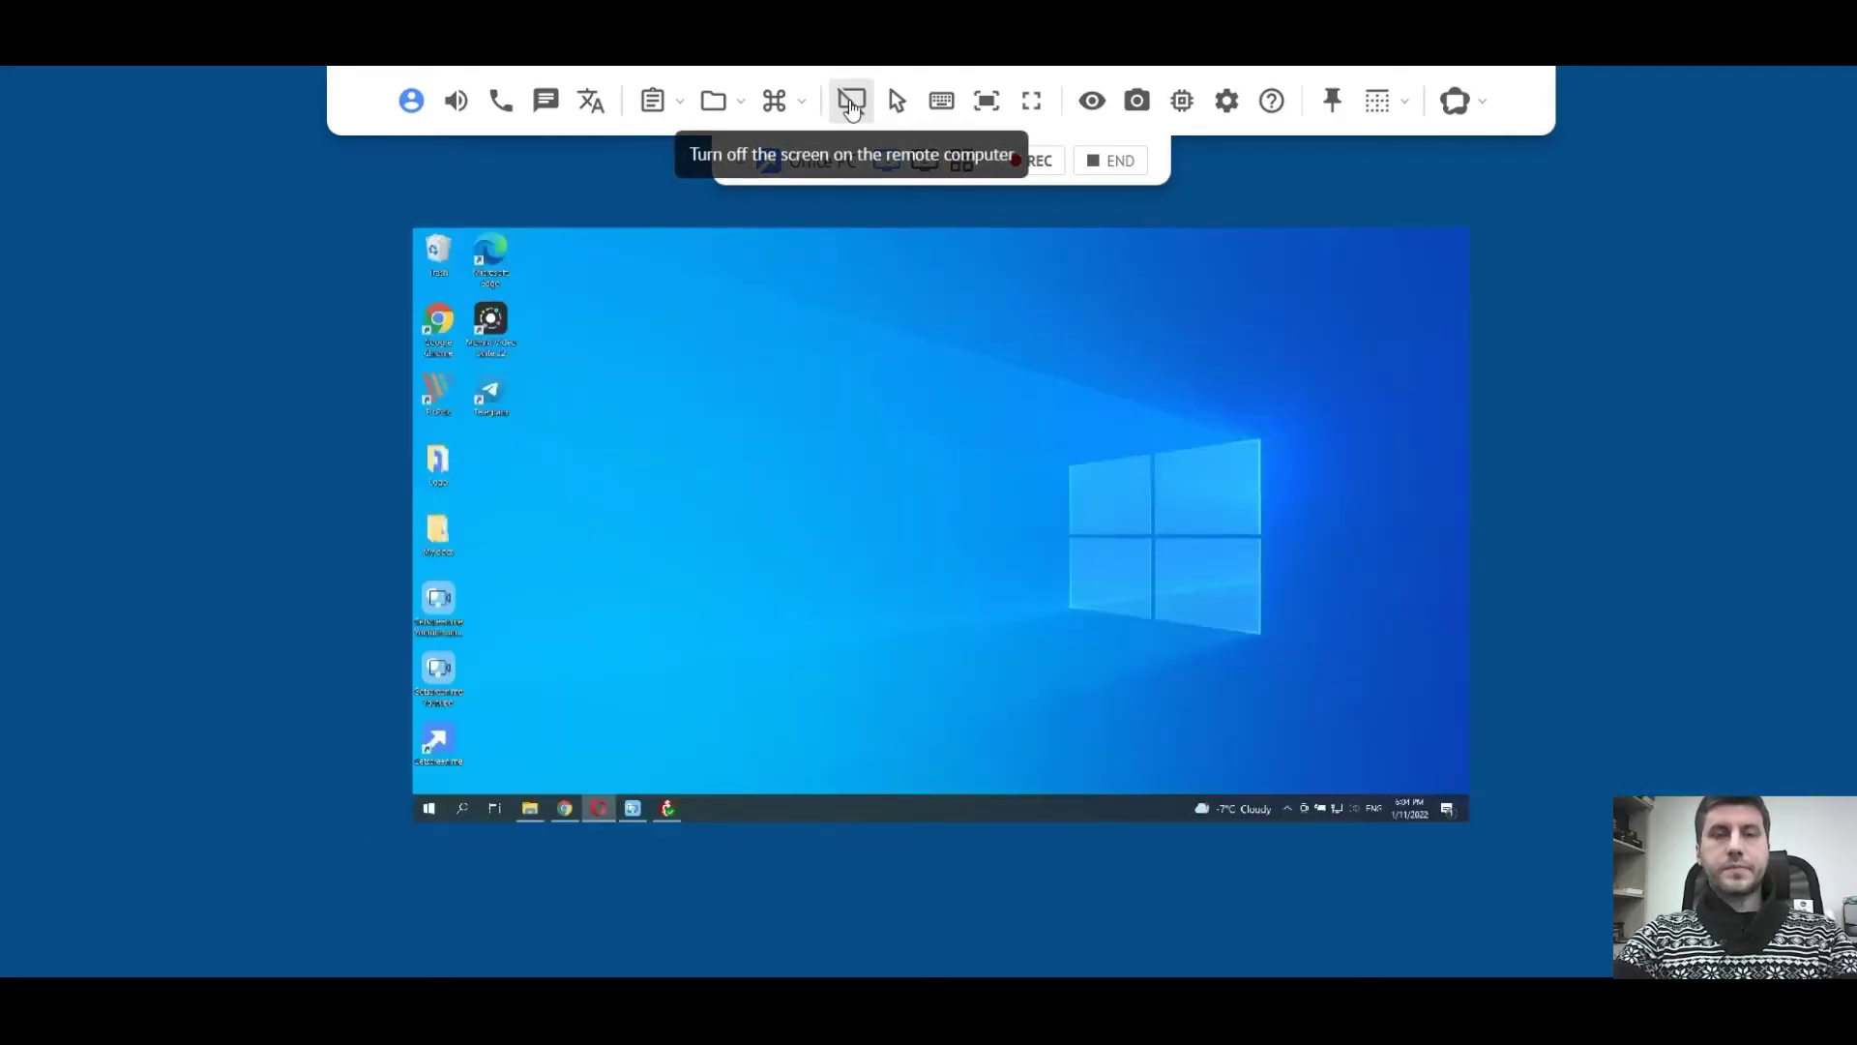
Step: Blank and restore Office PC's screen, then enter and leave full-screen mode
{"action": "left_click", "coordinate": [852, 101]}
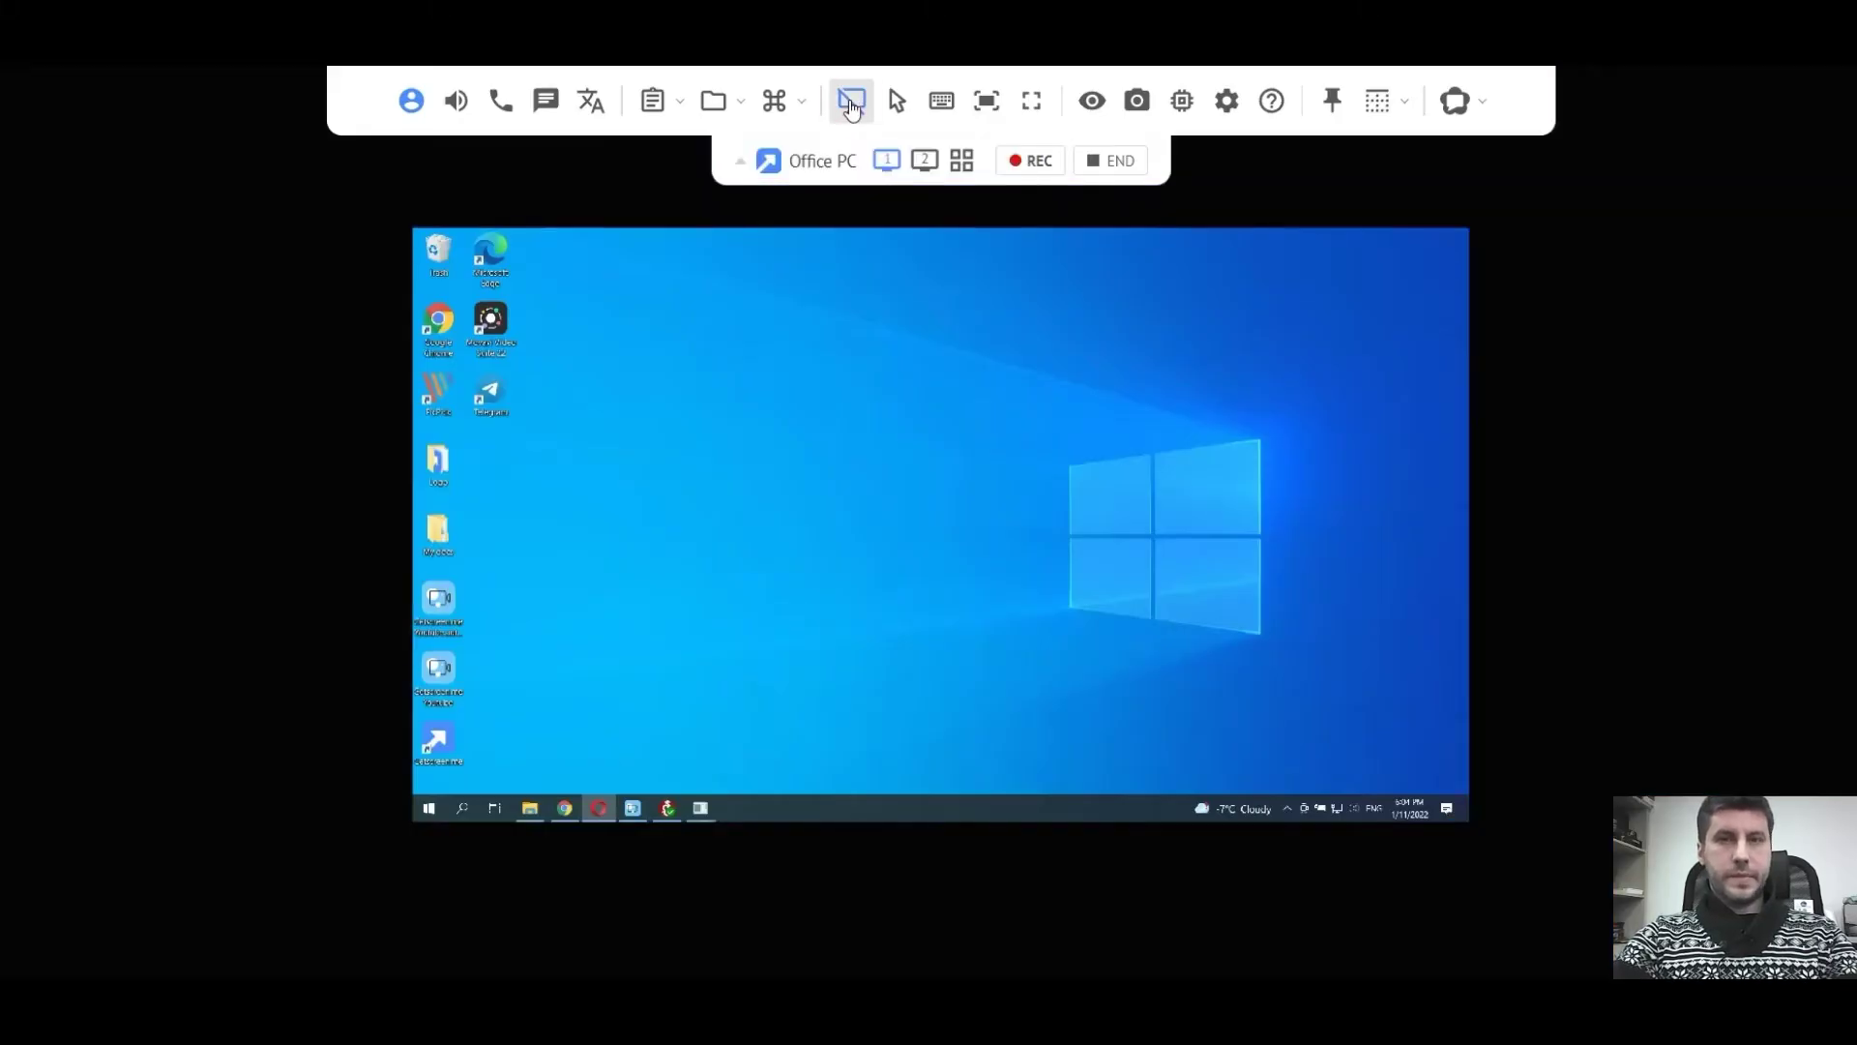
{"action": "left_click", "coordinate": [851, 106]}
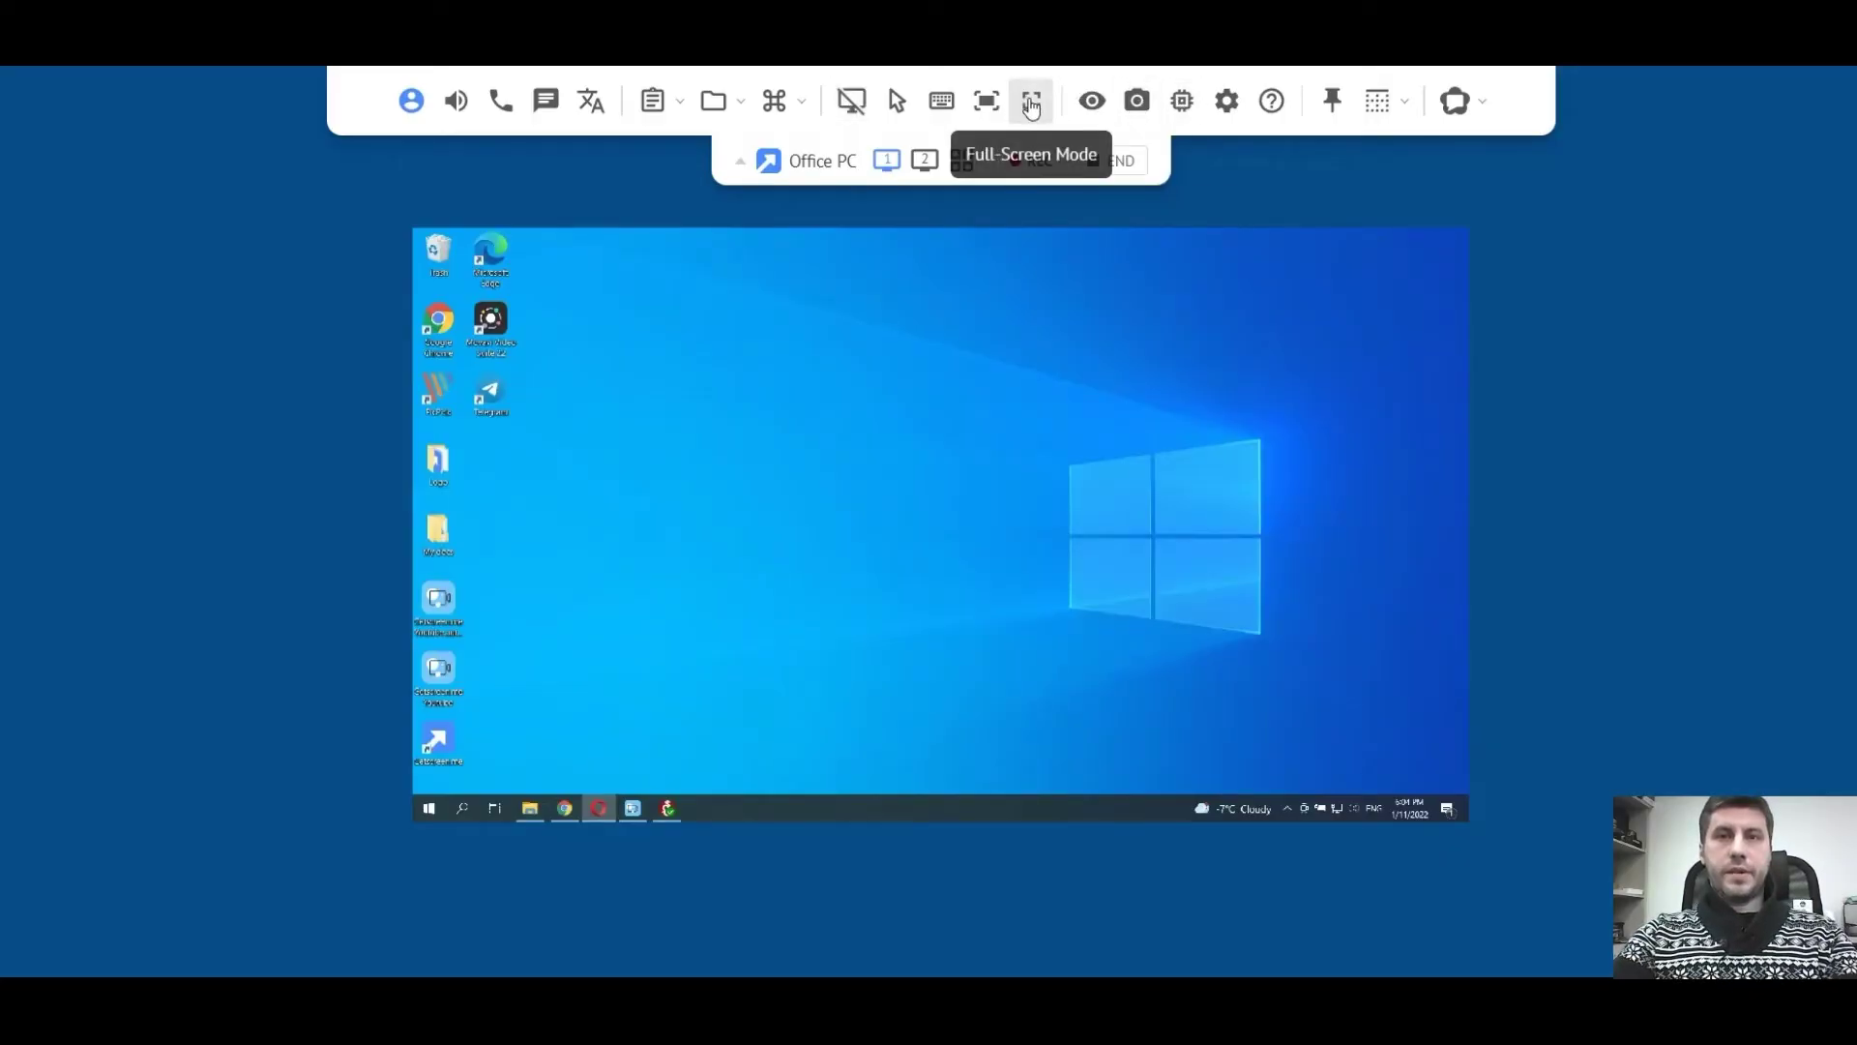
{"action": "left_click", "coordinate": [1028, 101]}
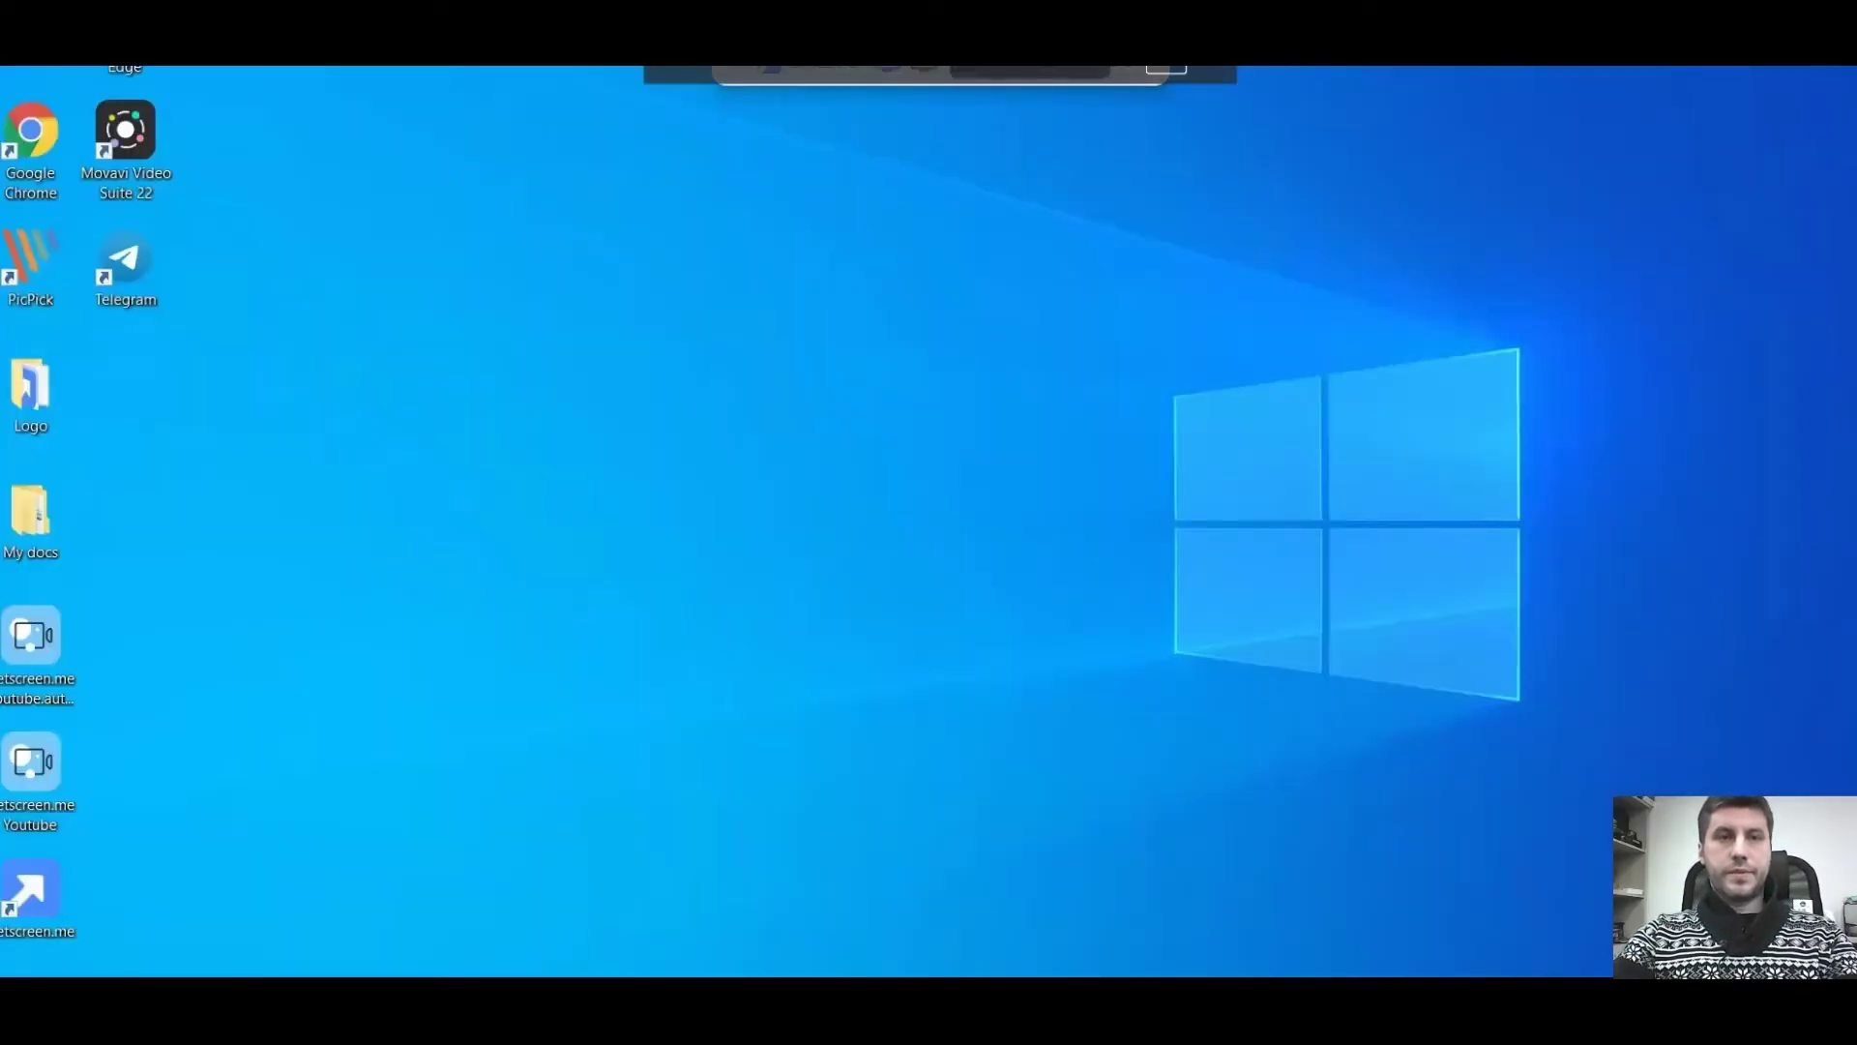
{"action": "left_click", "coordinate": [1032, 99]}
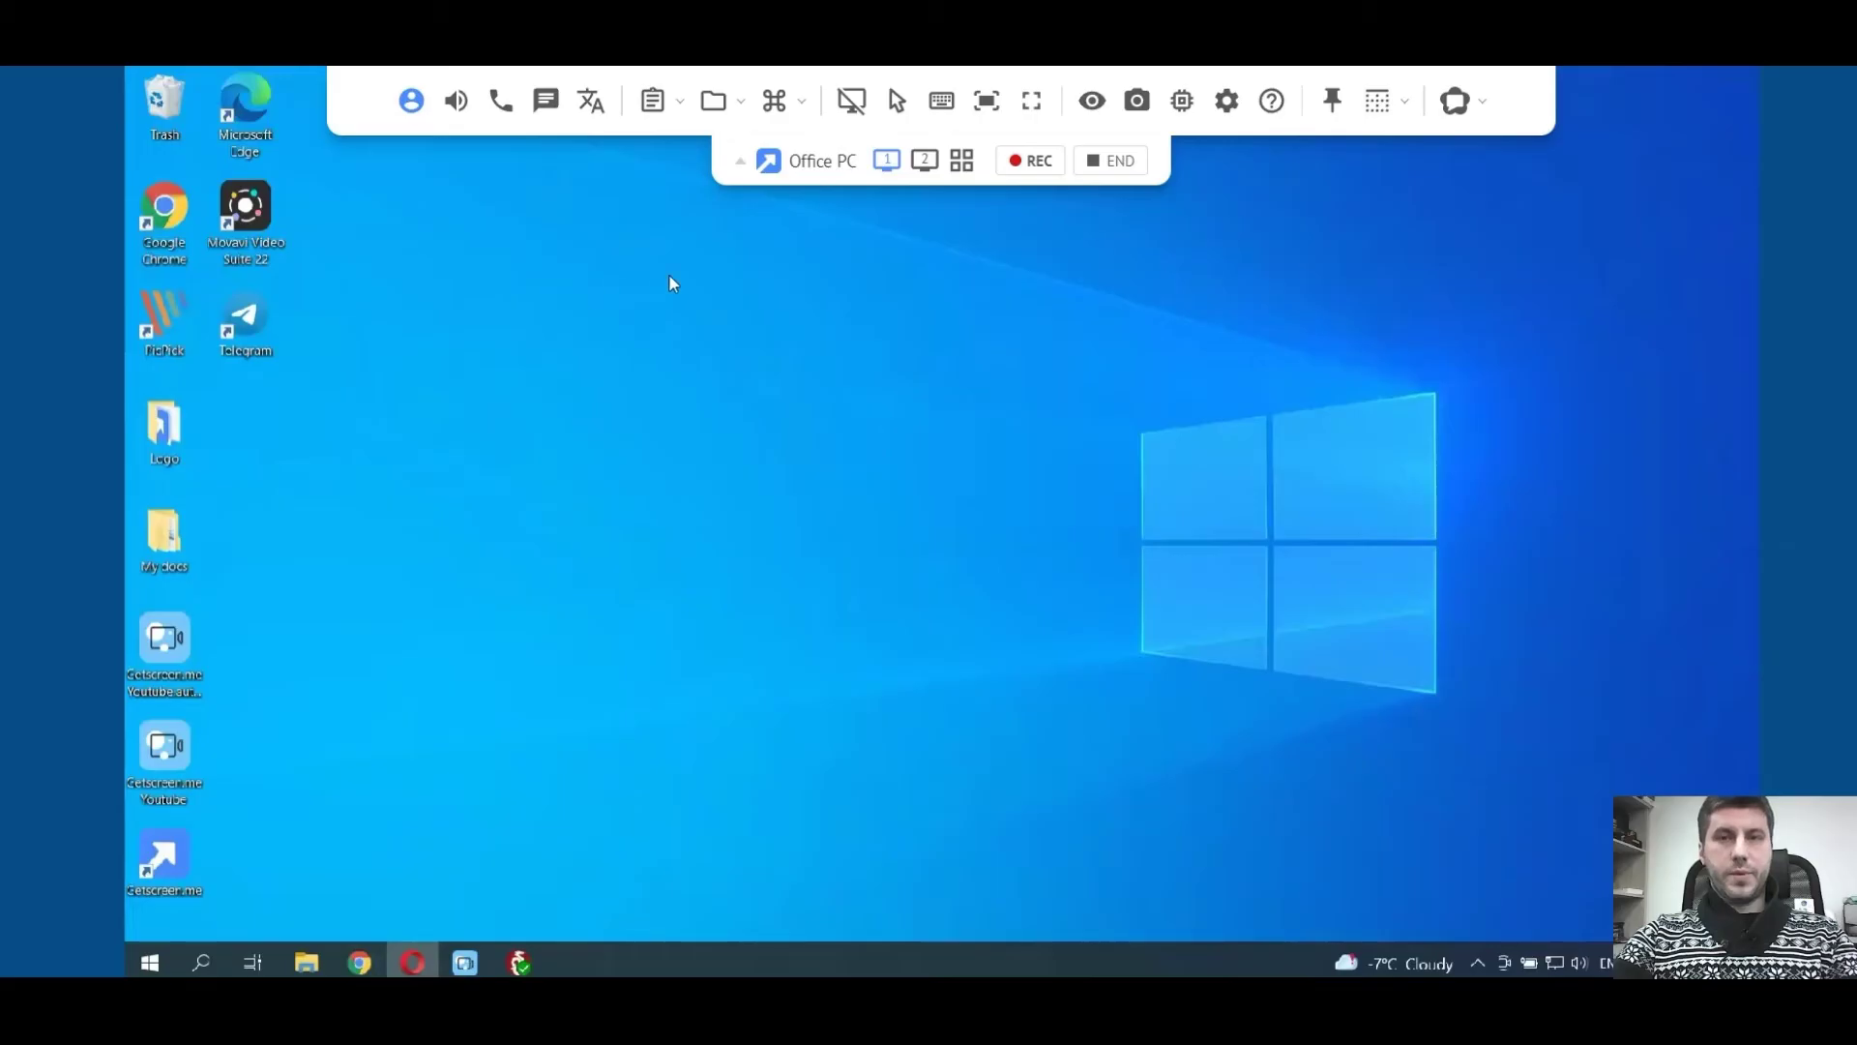
Step: End the Office PC session, confirm it, and return to the device dashboard
{"action": "left_click", "coordinate": [1107, 166]}
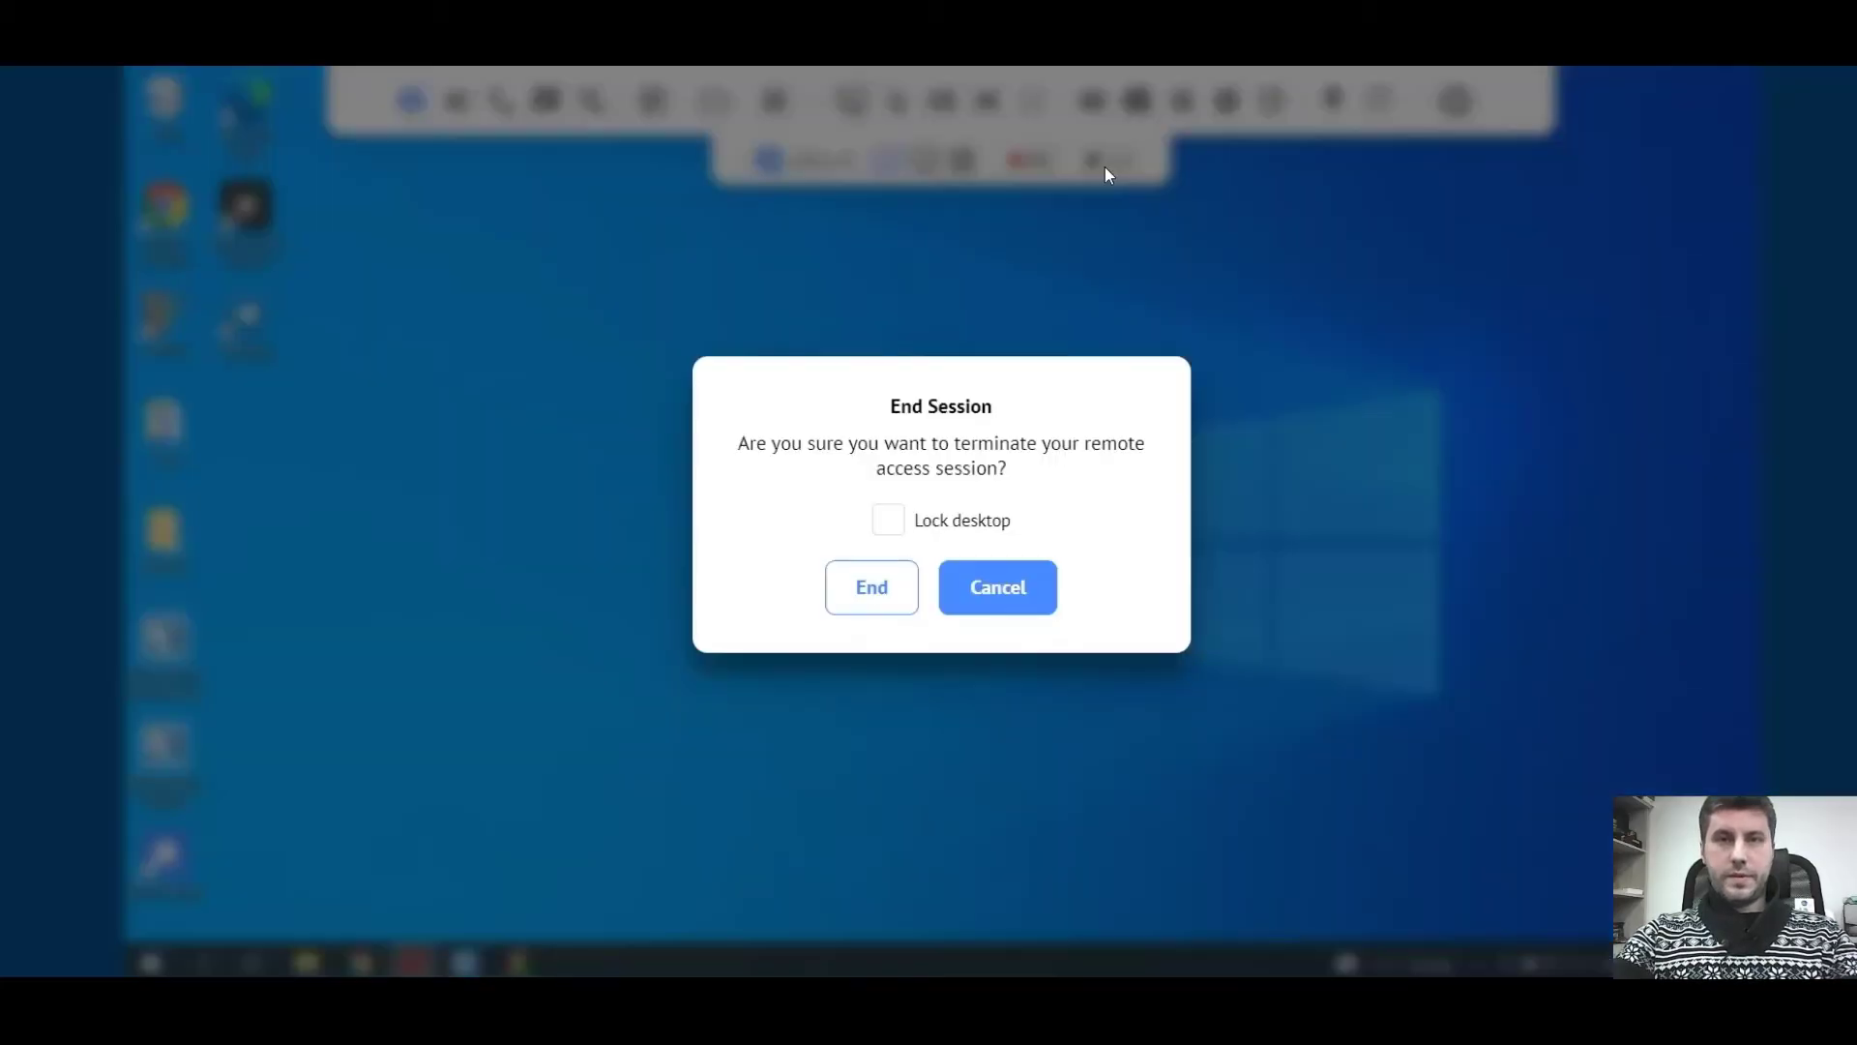
{"action": "left_click", "coordinate": [884, 588]}
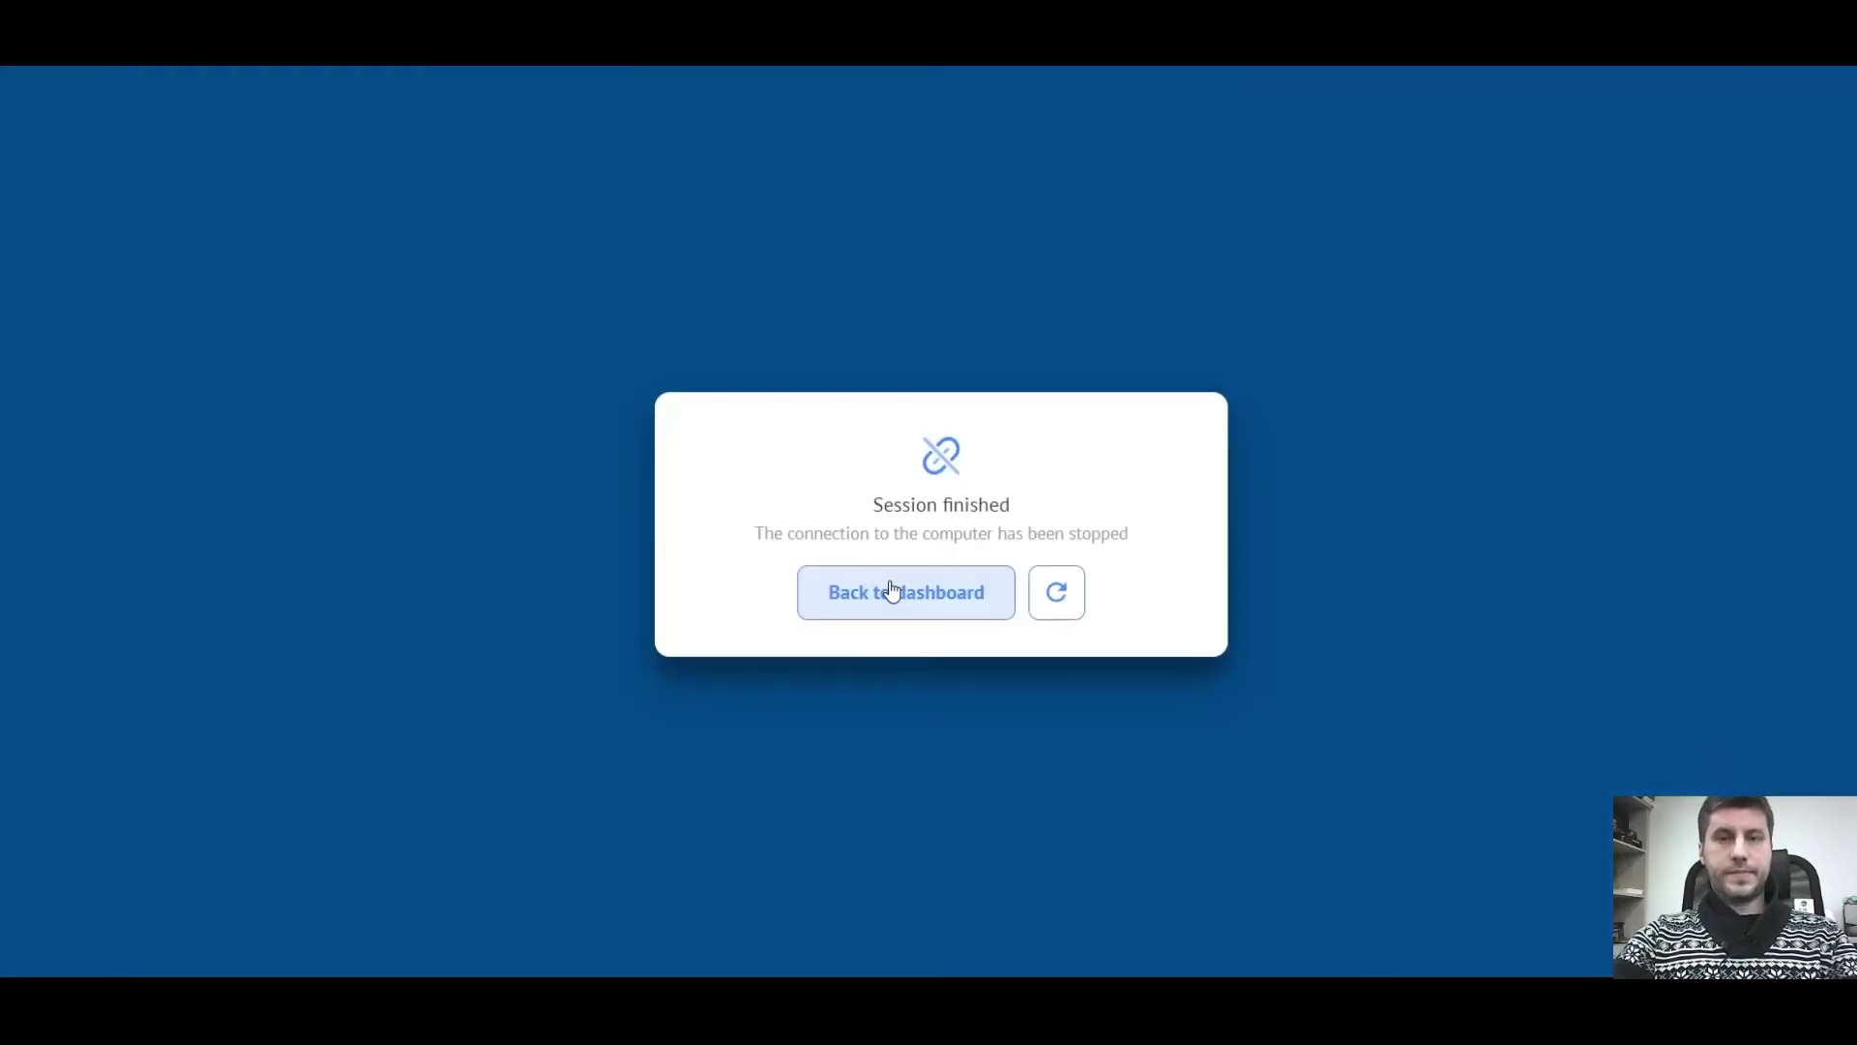
{"action": "left_click", "coordinate": [893, 588]}
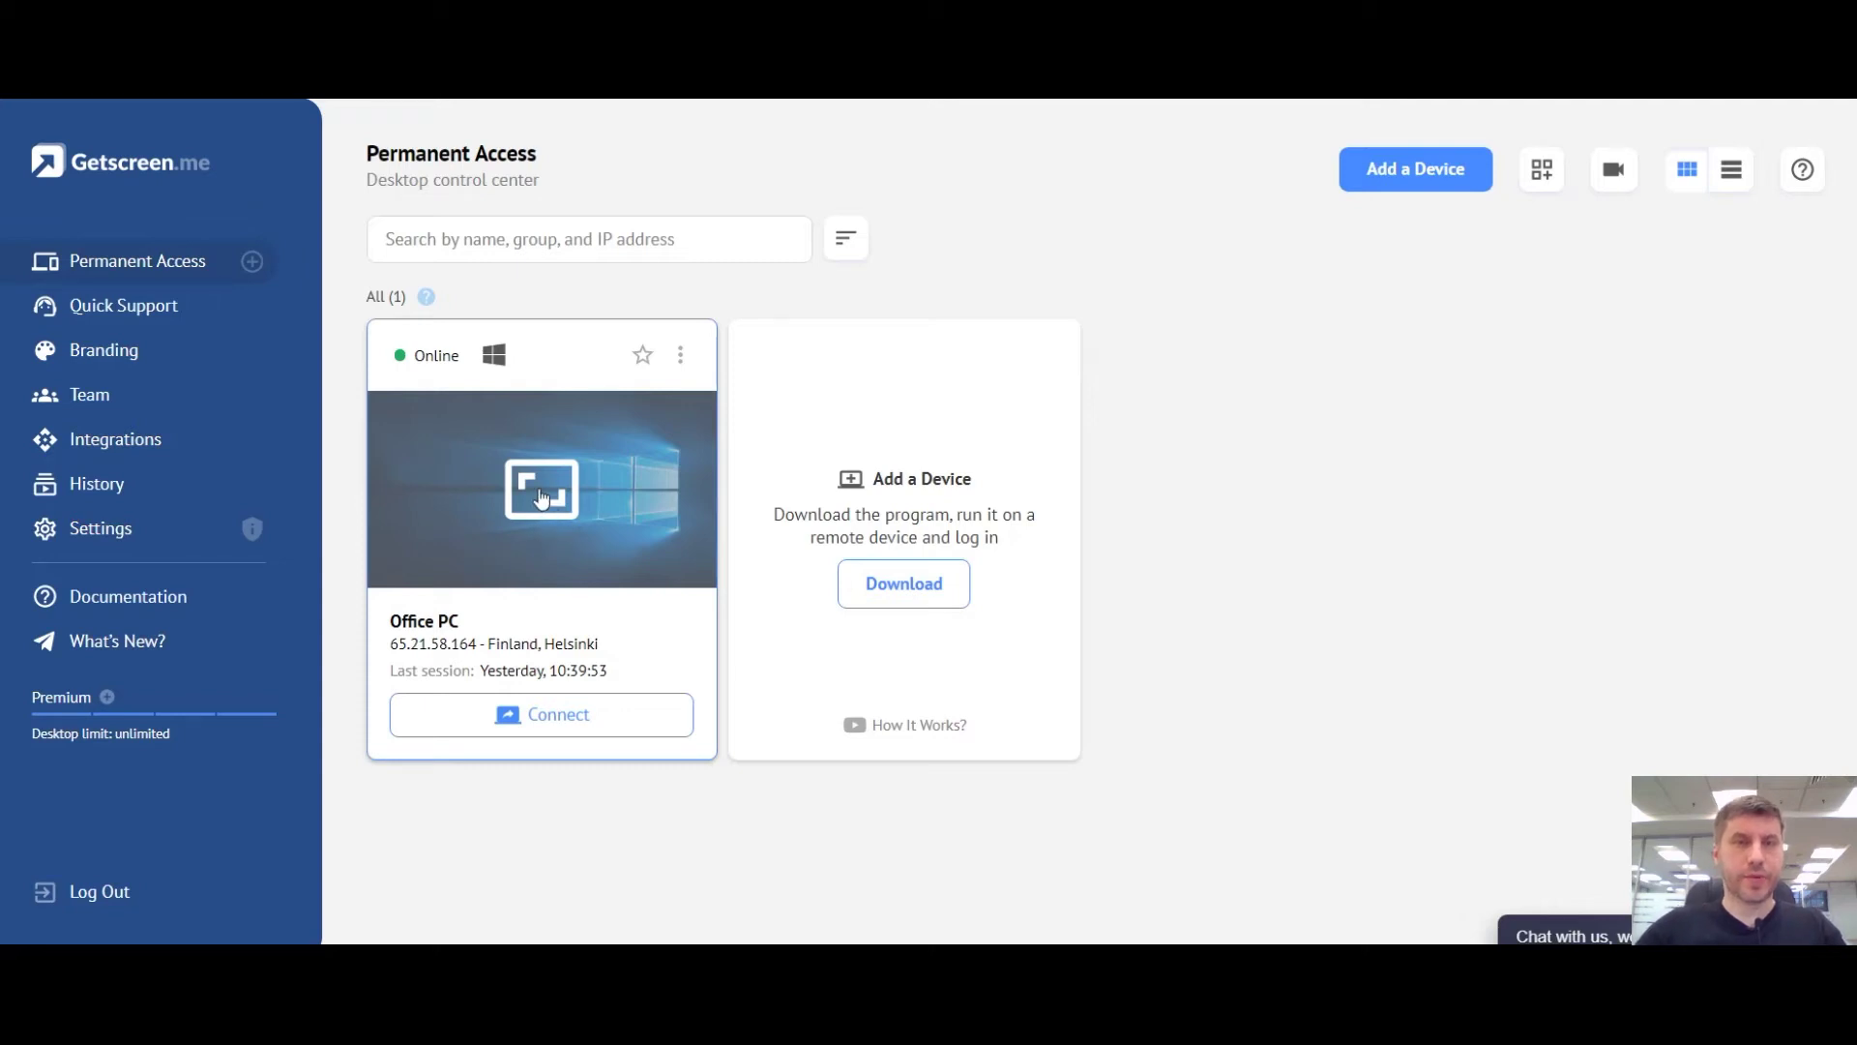
Step: Open Office PC's access settings and select the permanent link code
{"action": "left_click", "coordinate": [541, 498]}
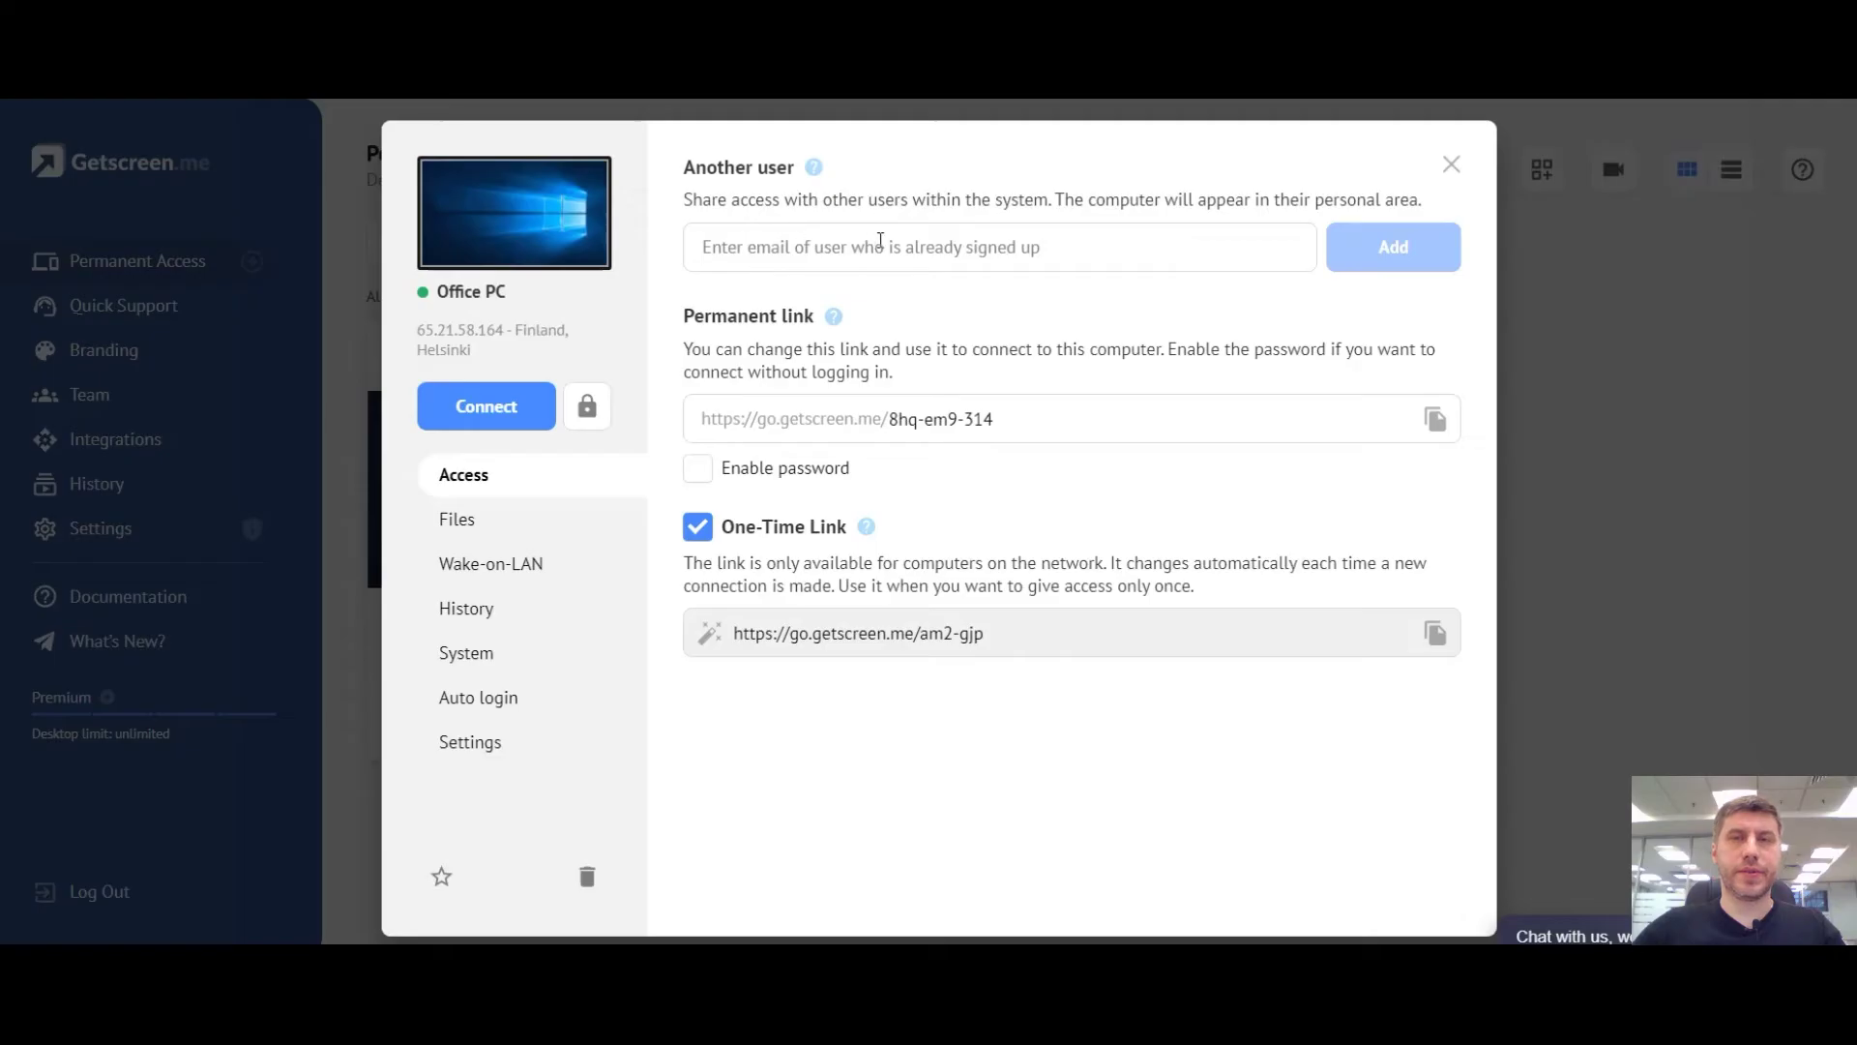
{"action": "left_click", "coordinate": [854, 243]}
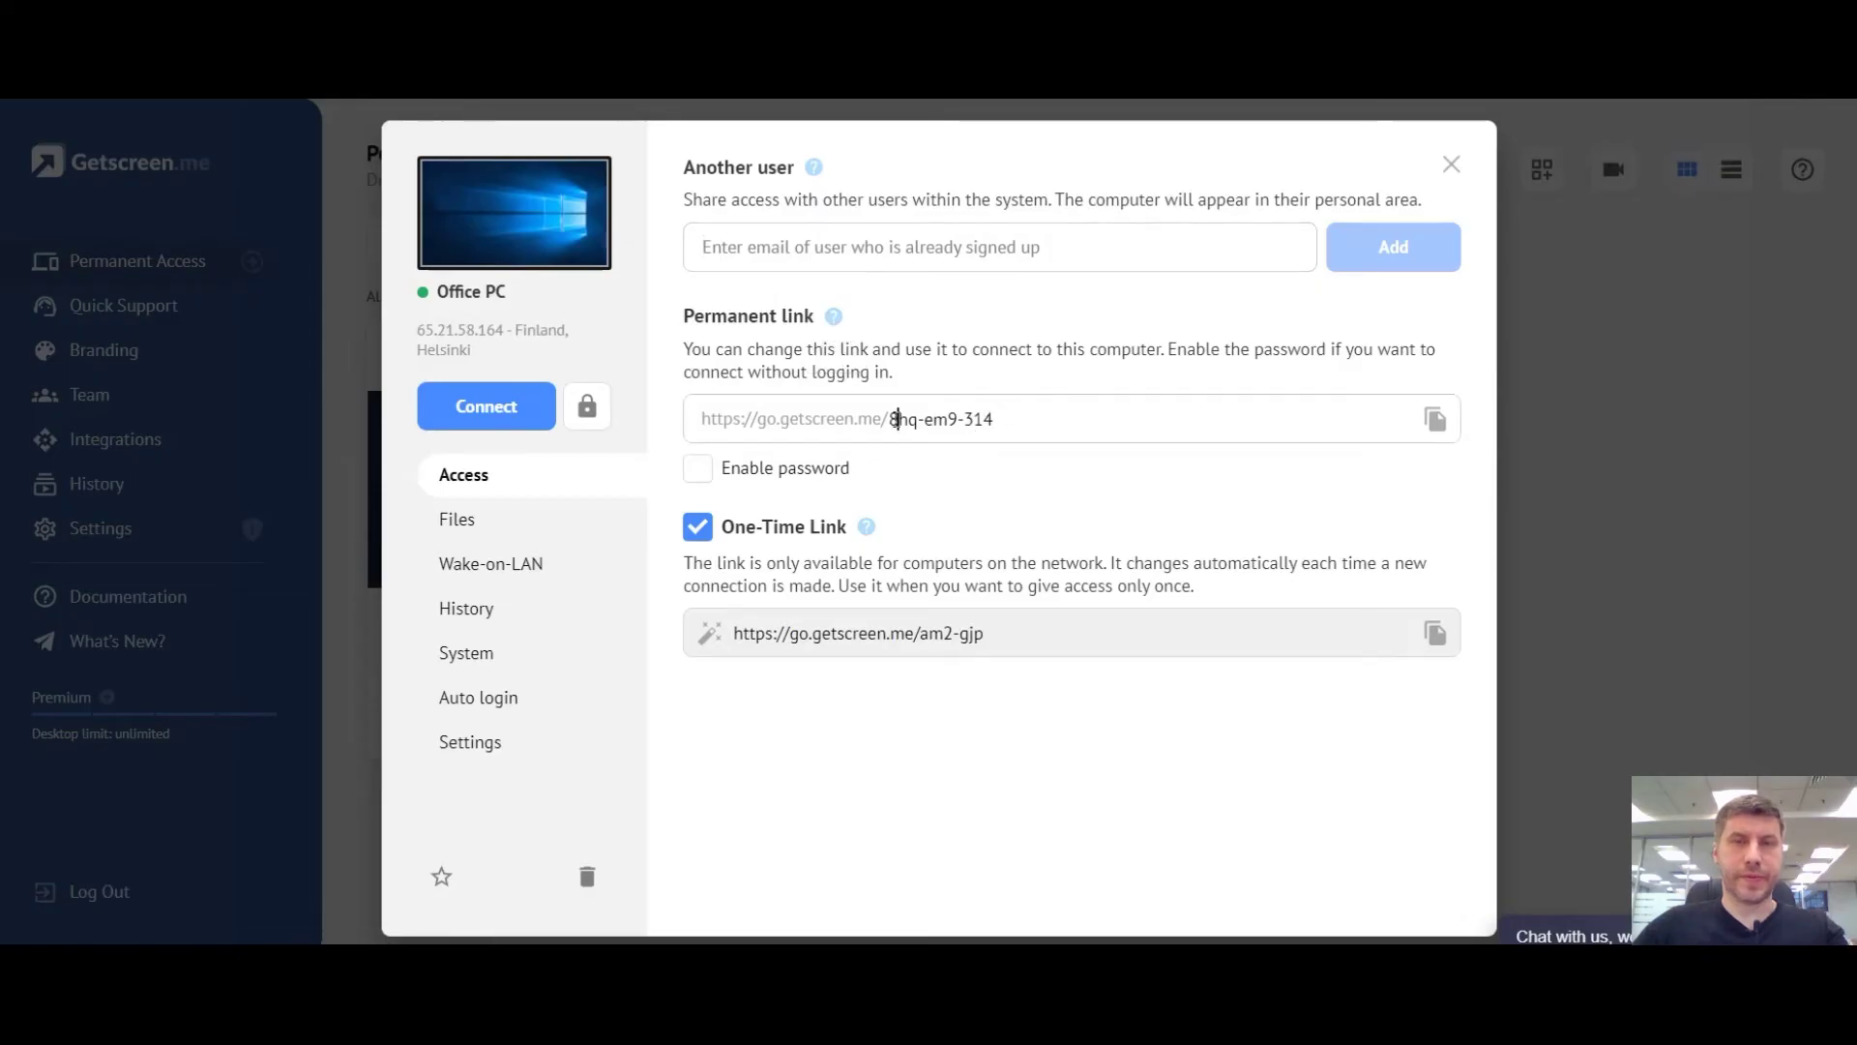
{"action": "mouse_move", "coordinate": [895, 419]}
{"action": "left_mouse_down"}
{"action": "mouse_move", "coordinate": [990, 421]}
{"action": "mouse_move", "coordinate": [888, 421]}
{"action": "left_mouse_up"}
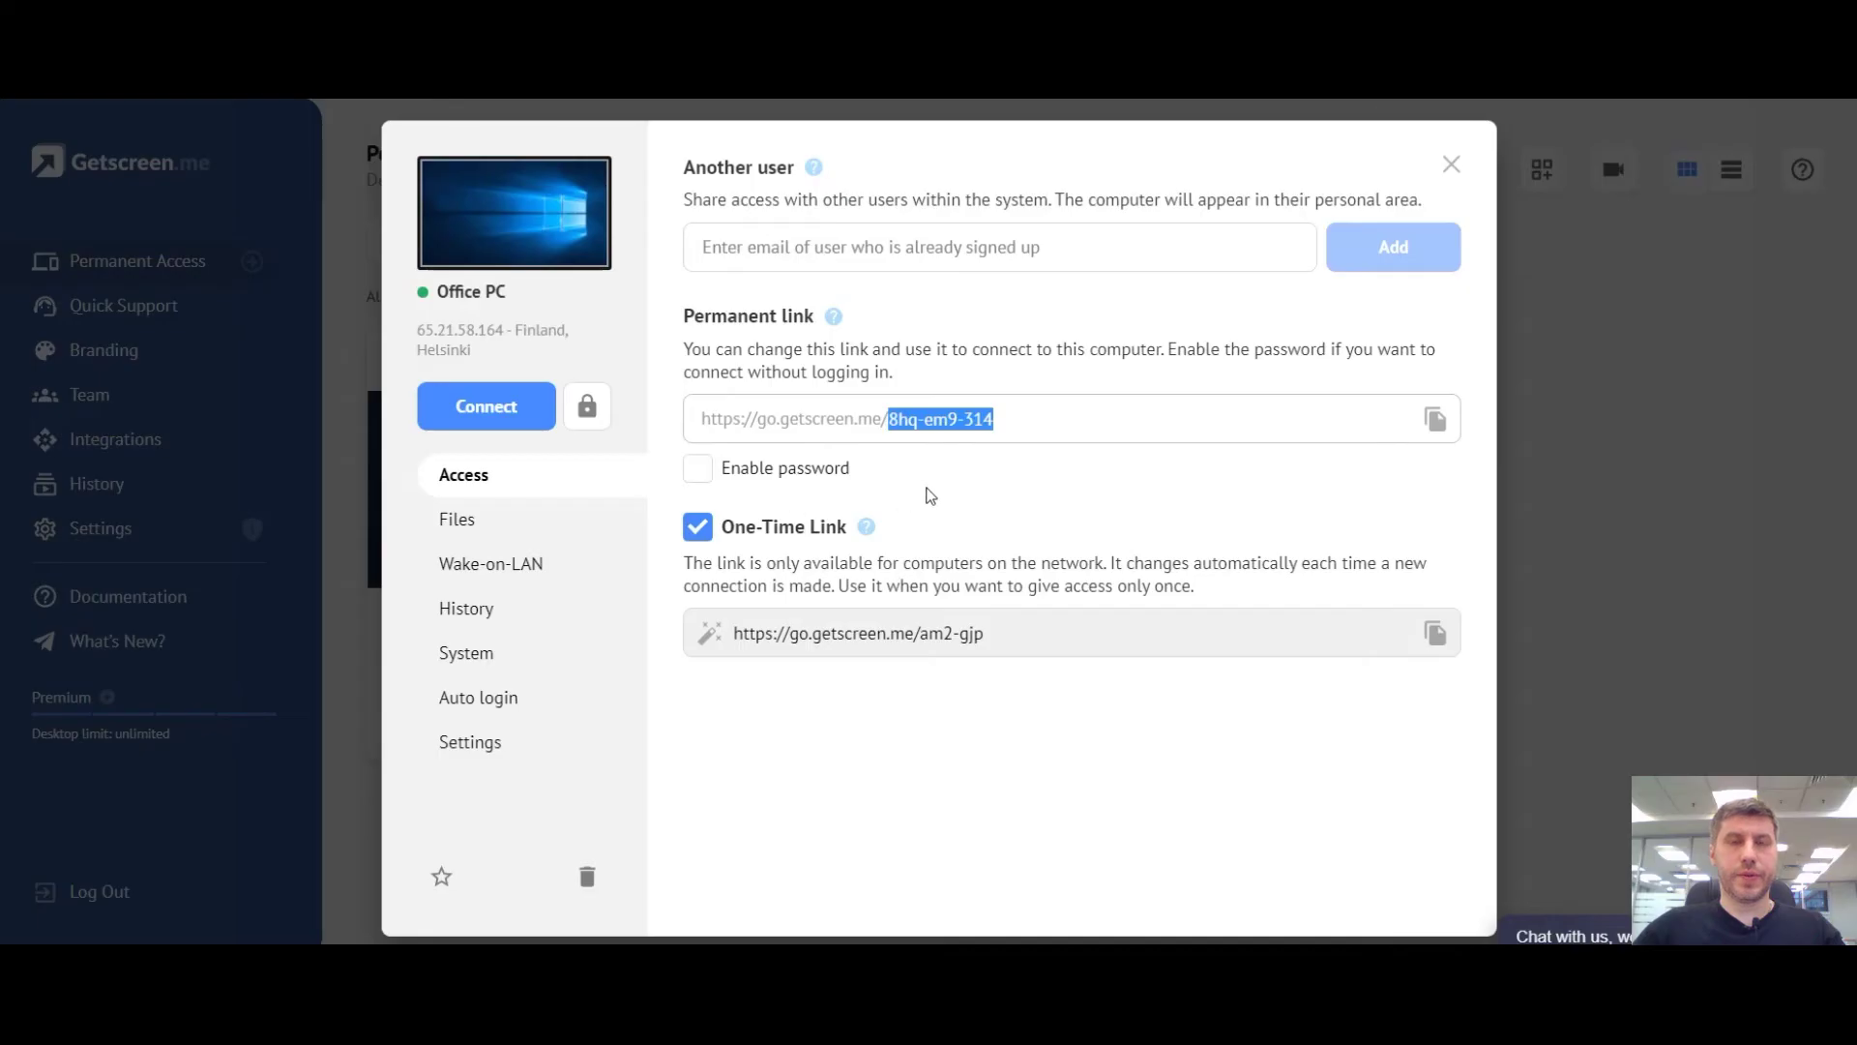
{"action": "mouse_move", "coordinate": [867, 526]}
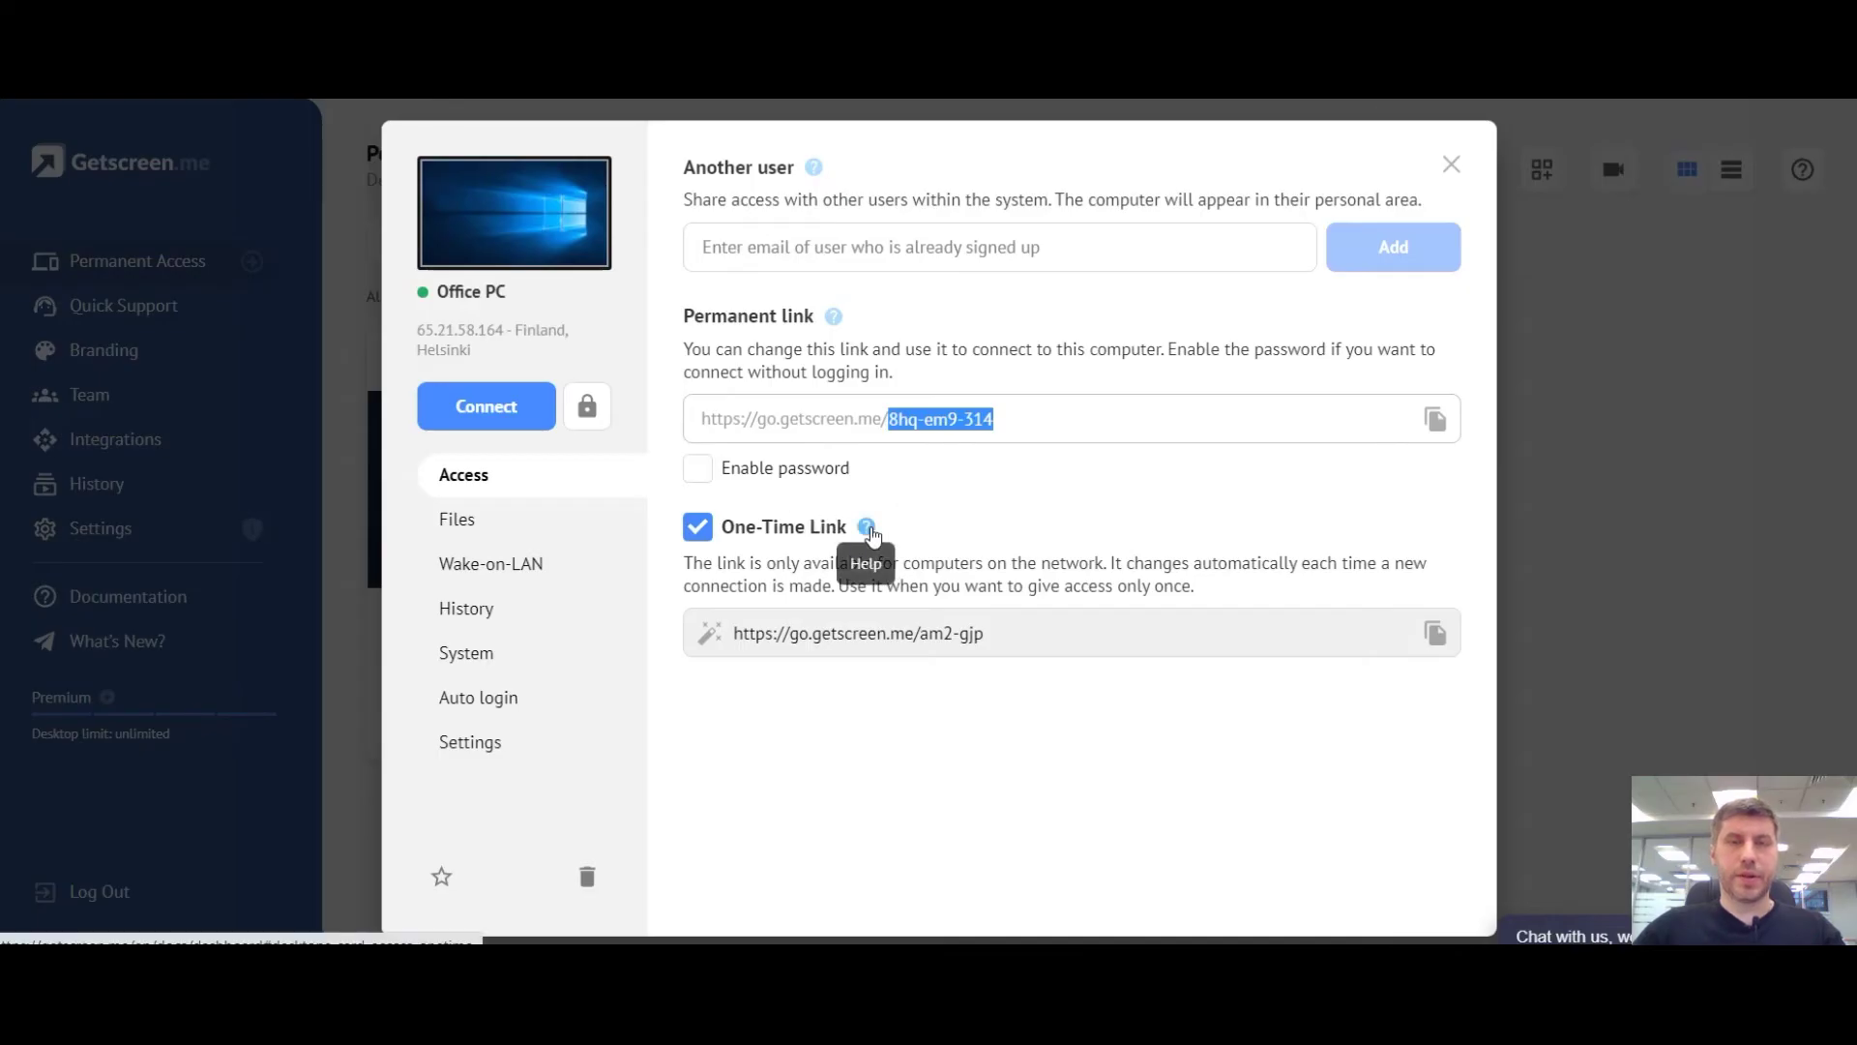
{"action": "left_click", "coordinate": [697, 530]}
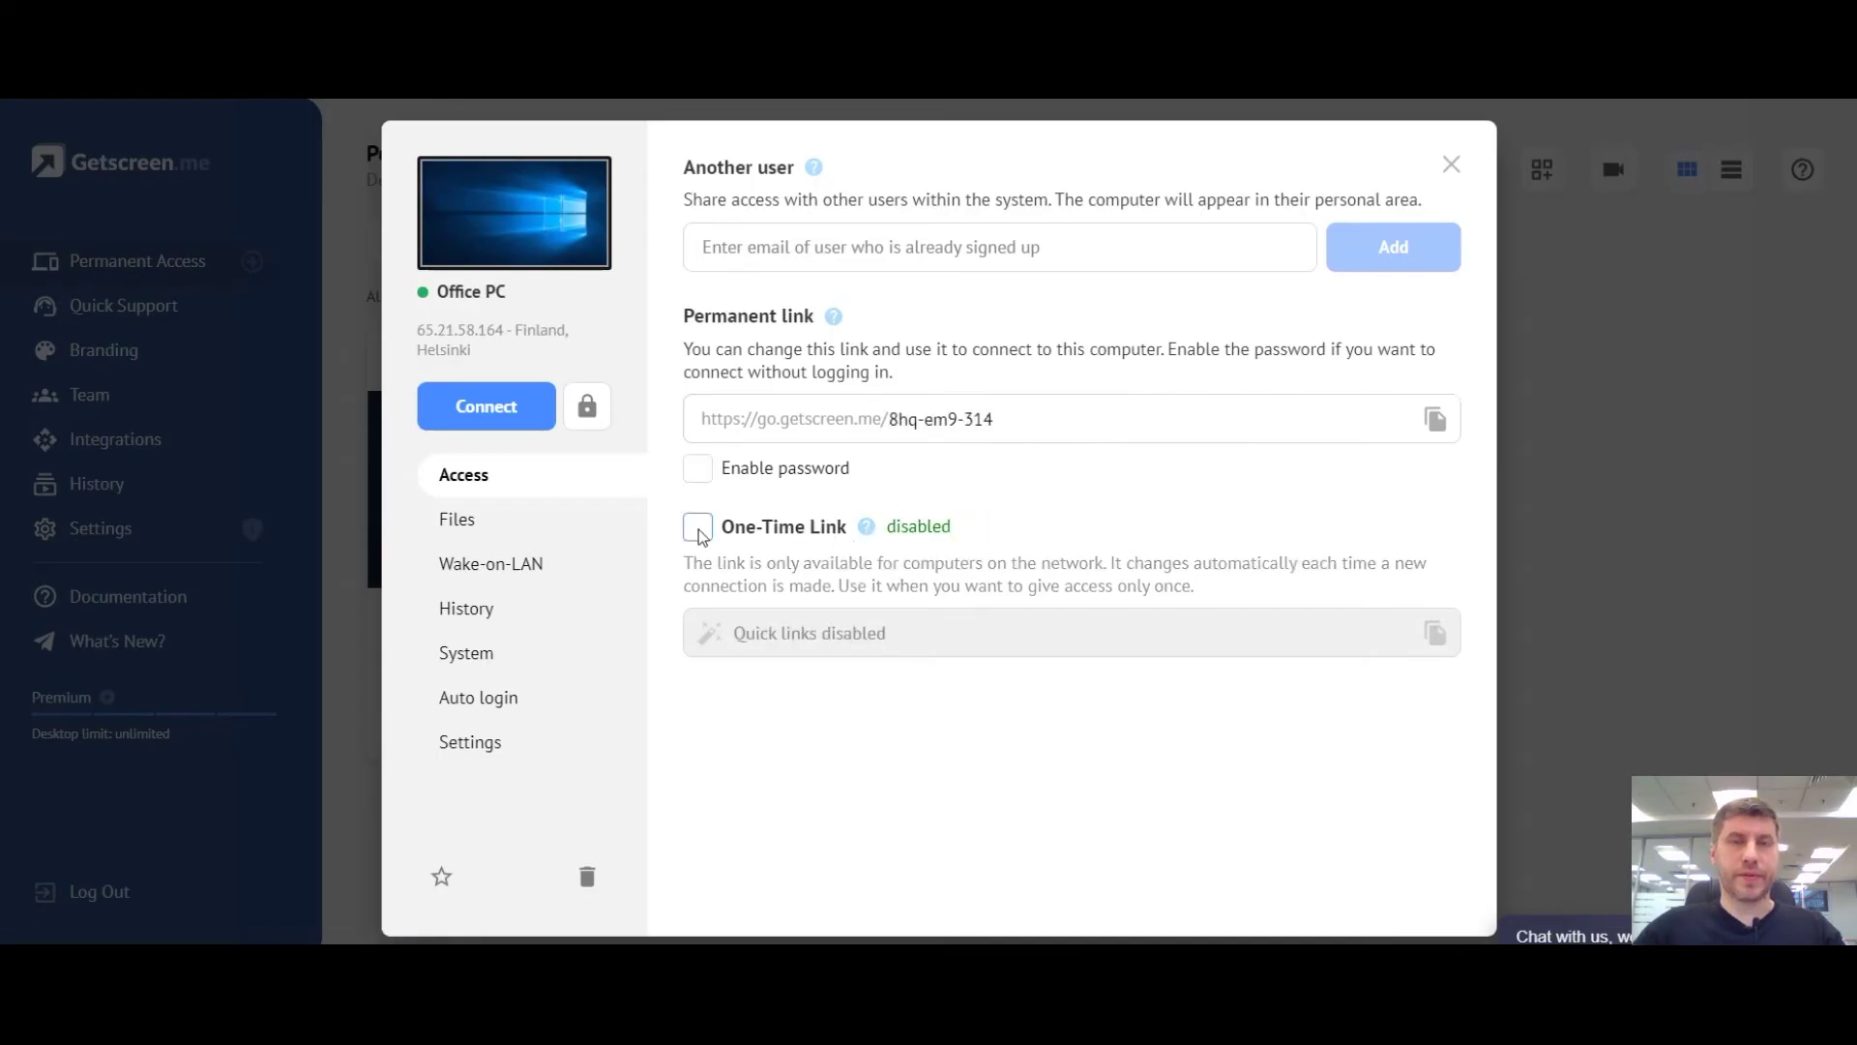
{"action": "left_click", "coordinate": [698, 530]}
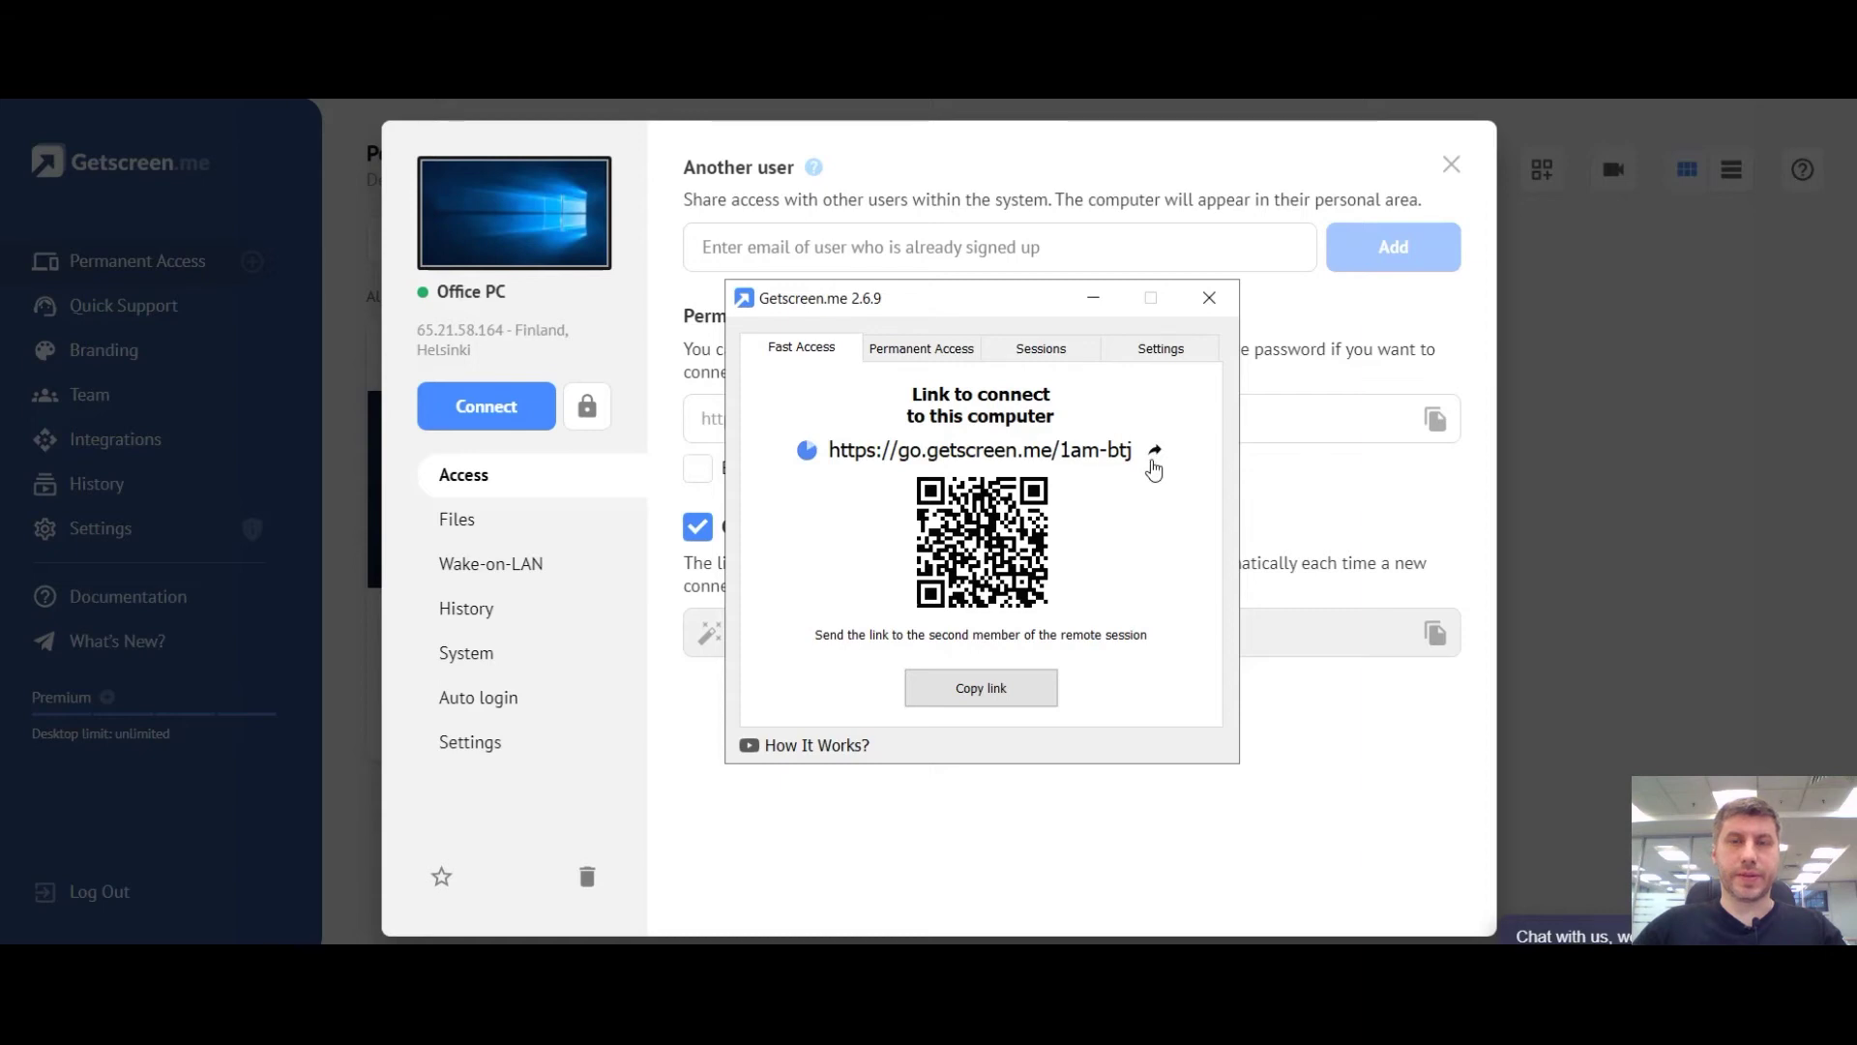
{"action": "left_click", "coordinate": [1155, 453]}
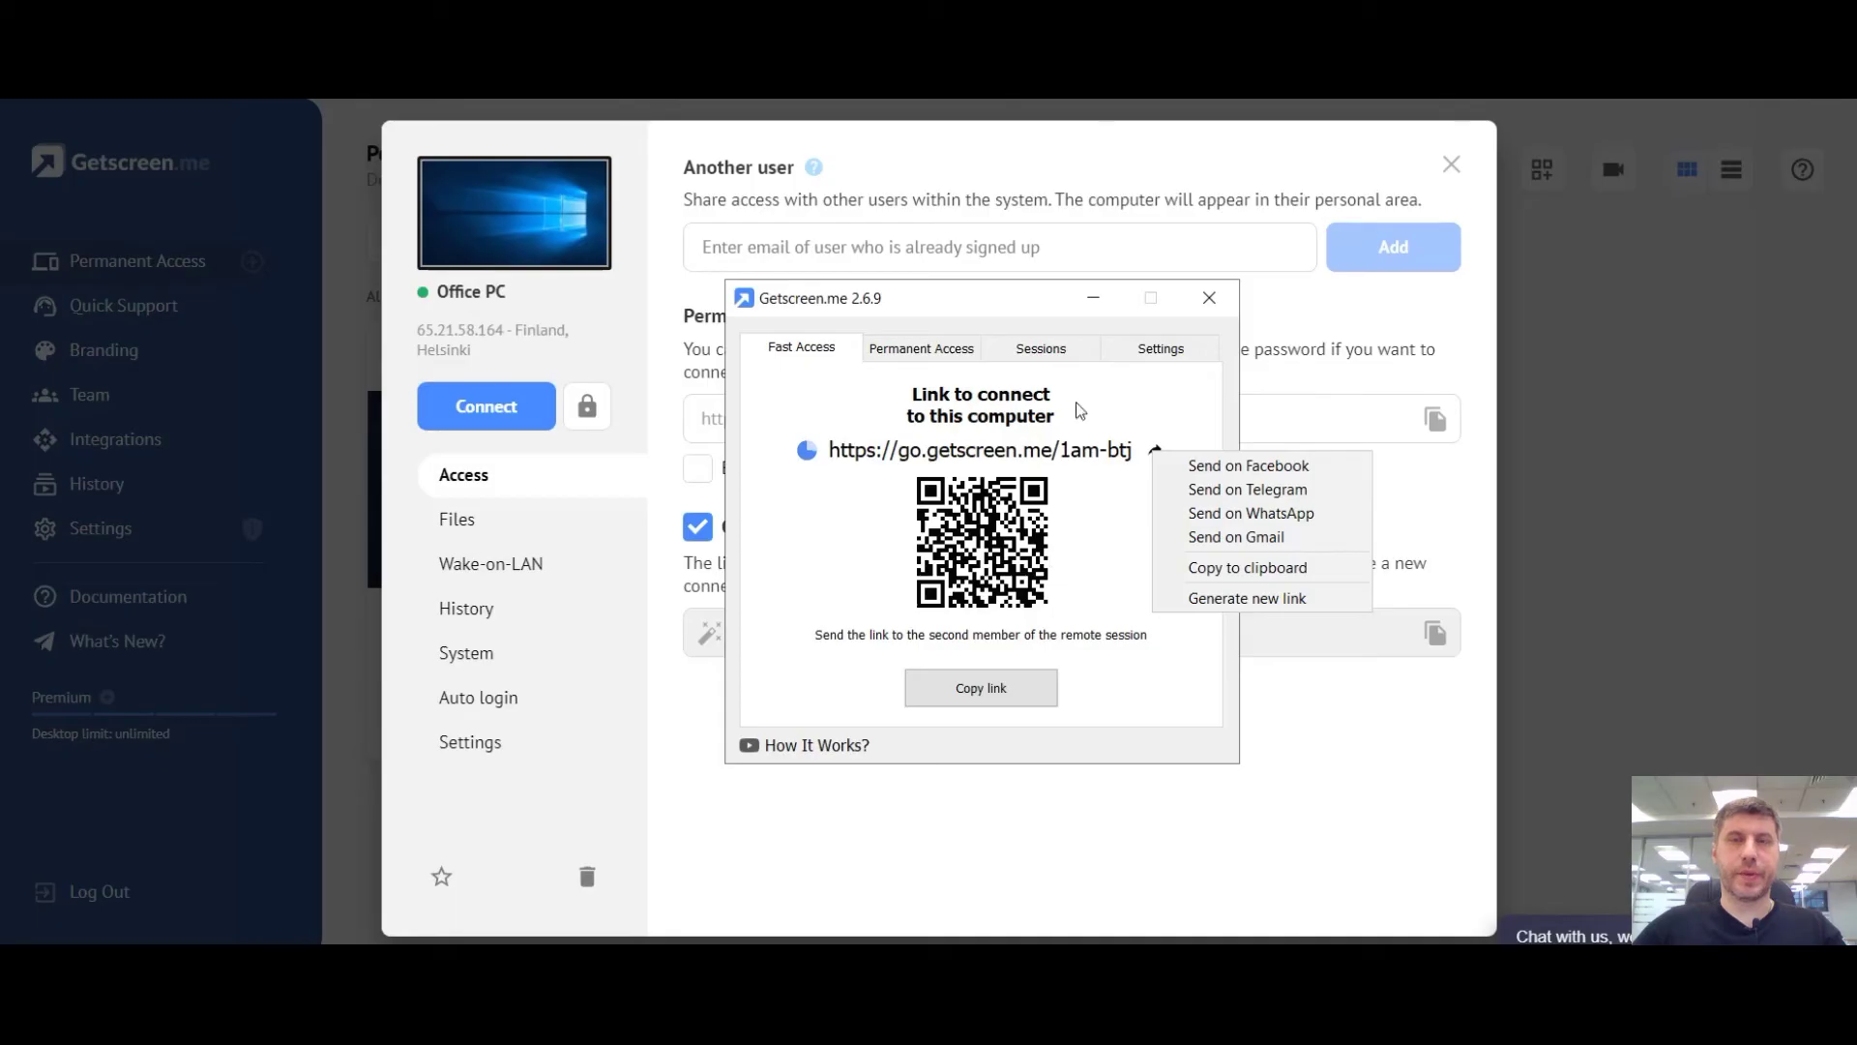
{"action": "left_click", "coordinate": [1110, 299]}
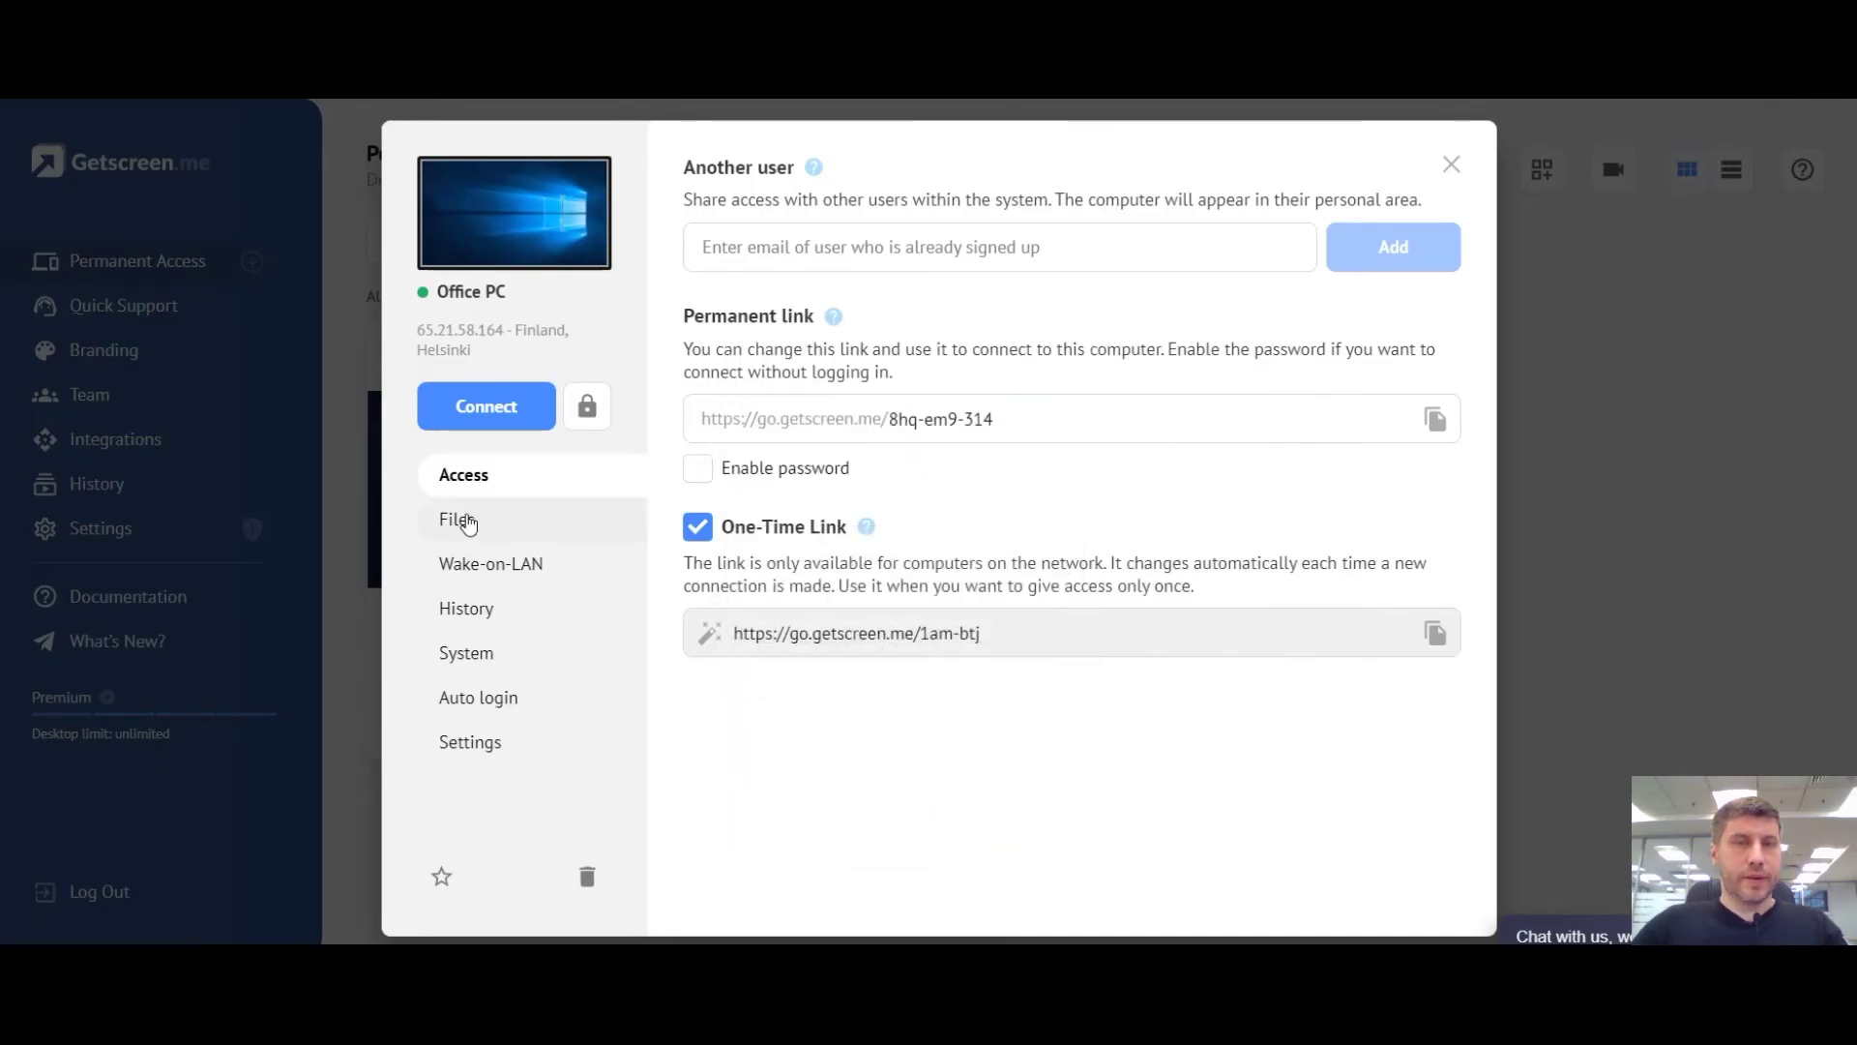
Step: Review Office PC's Files, Wake-on-LAN and Settings pages, then close the device dialog
{"action": "left_click", "coordinate": [484, 531]}
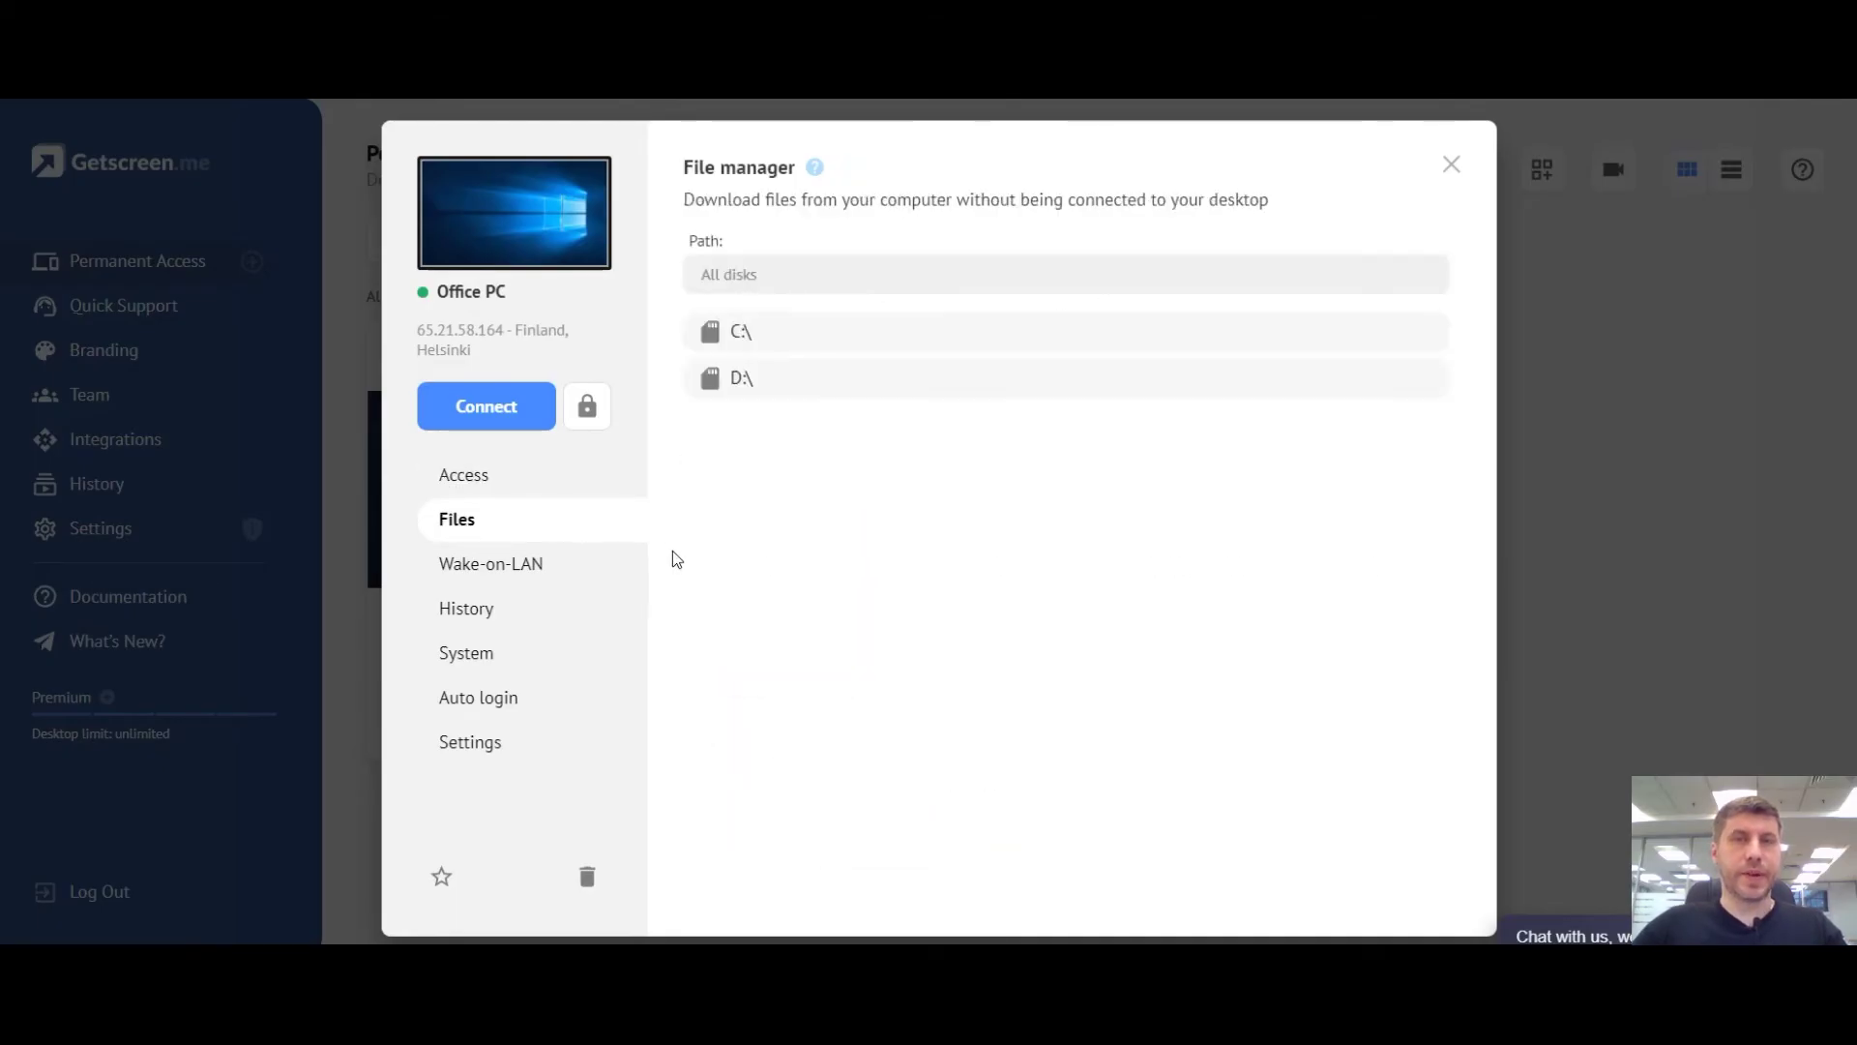
{"action": "left_click", "coordinate": [483, 577]}
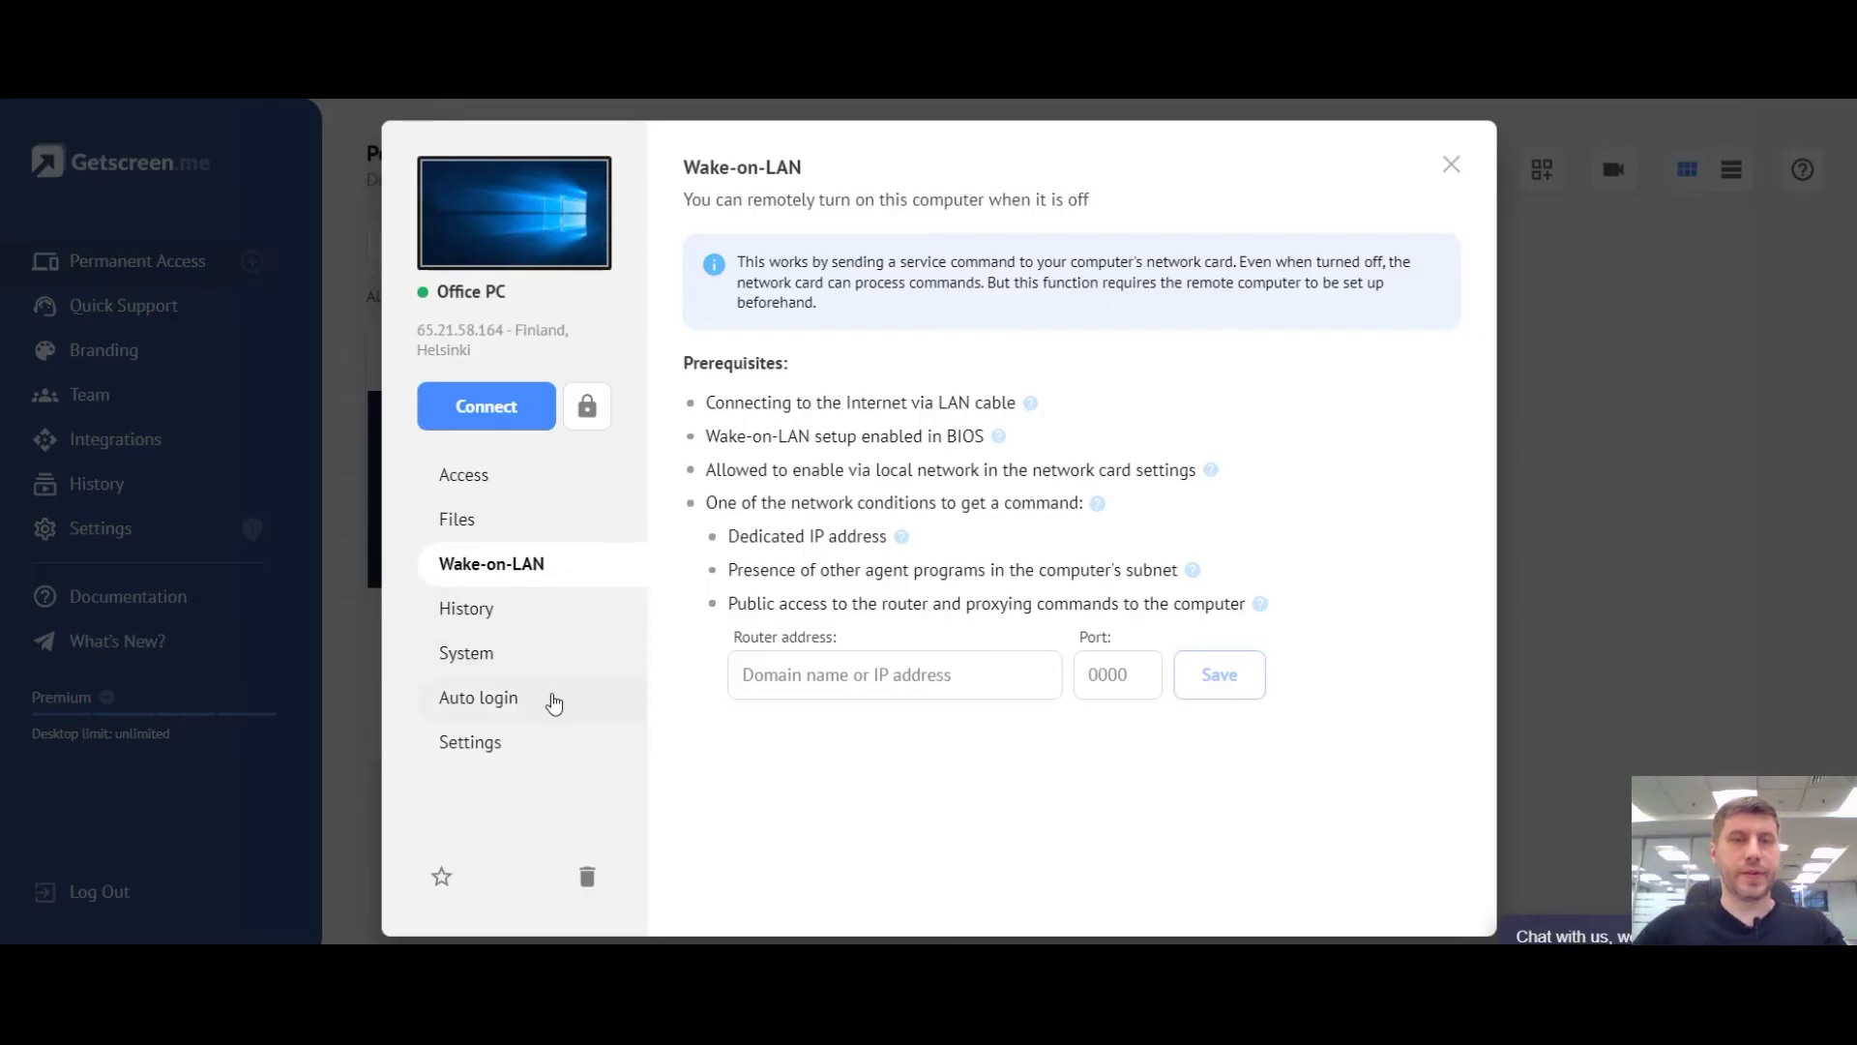
{"action": "left_click", "coordinate": [553, 744]}
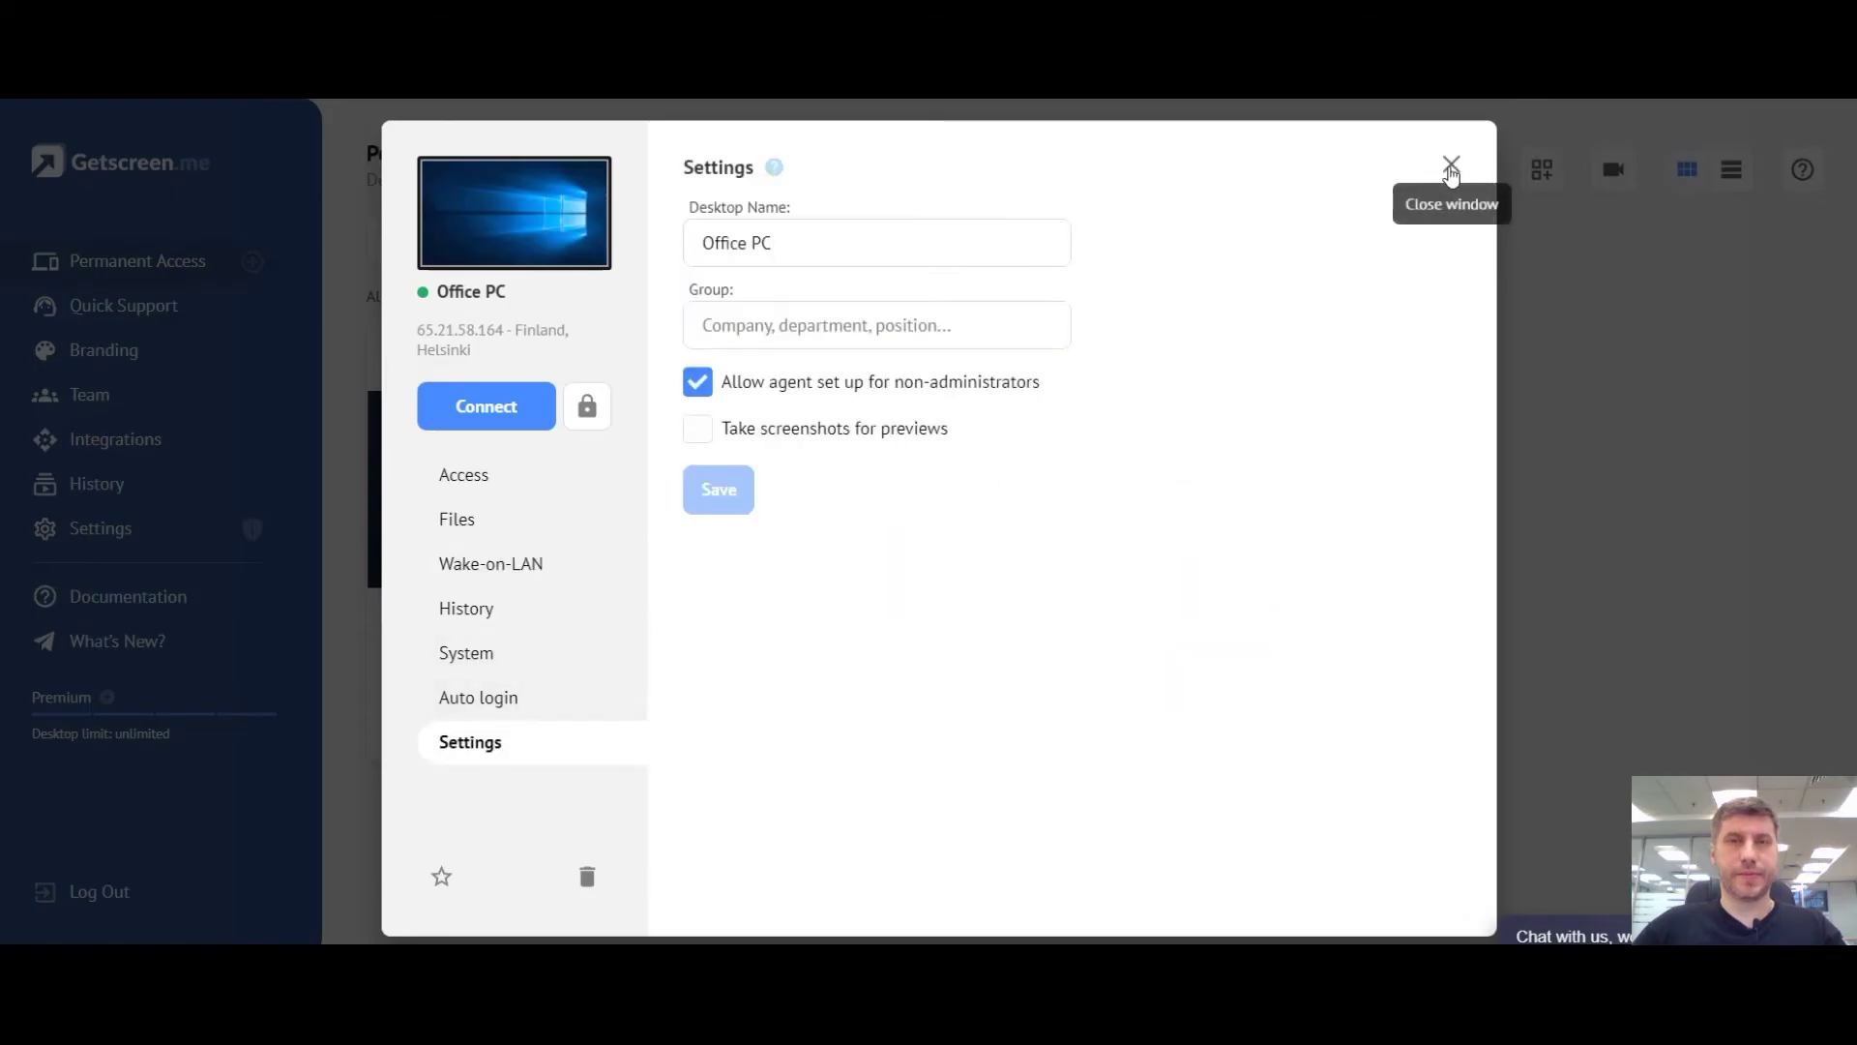
{"action": "left_click", "coordinate": [1451, 163]}
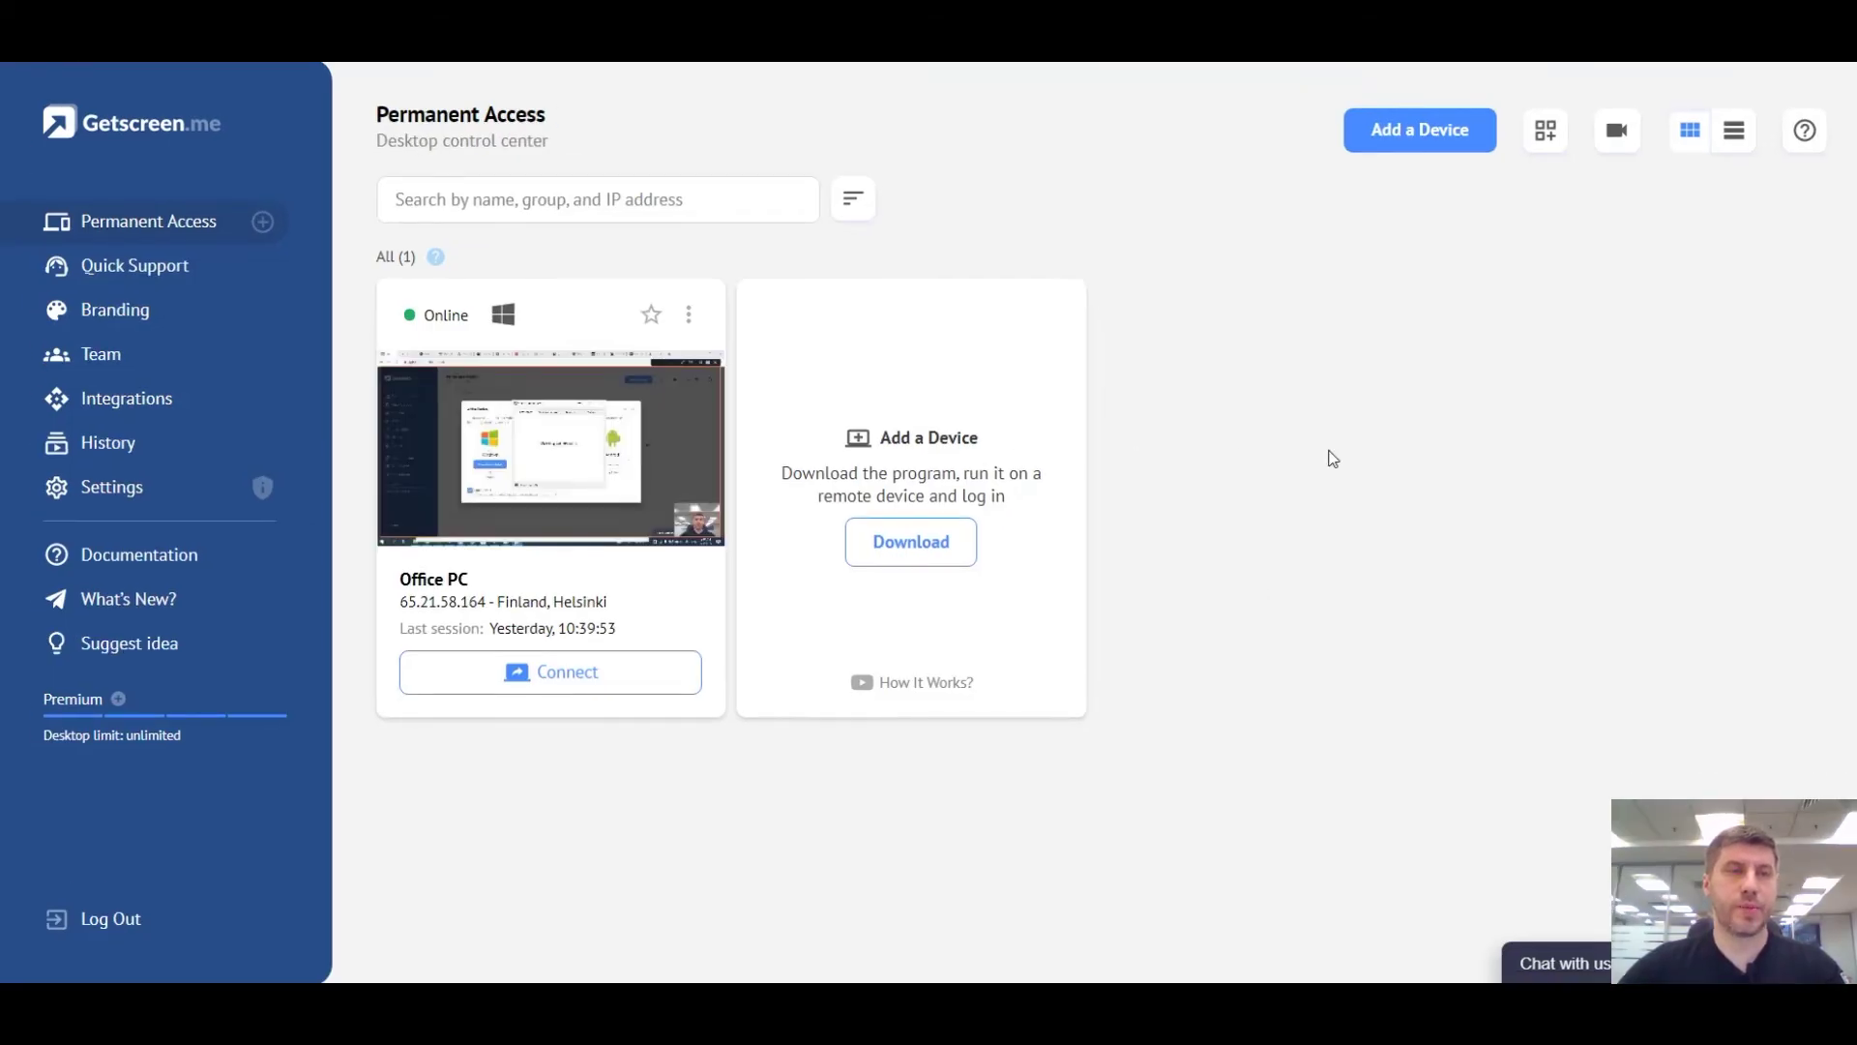
{"action": "left_click", "coordinate": [151, 275]}
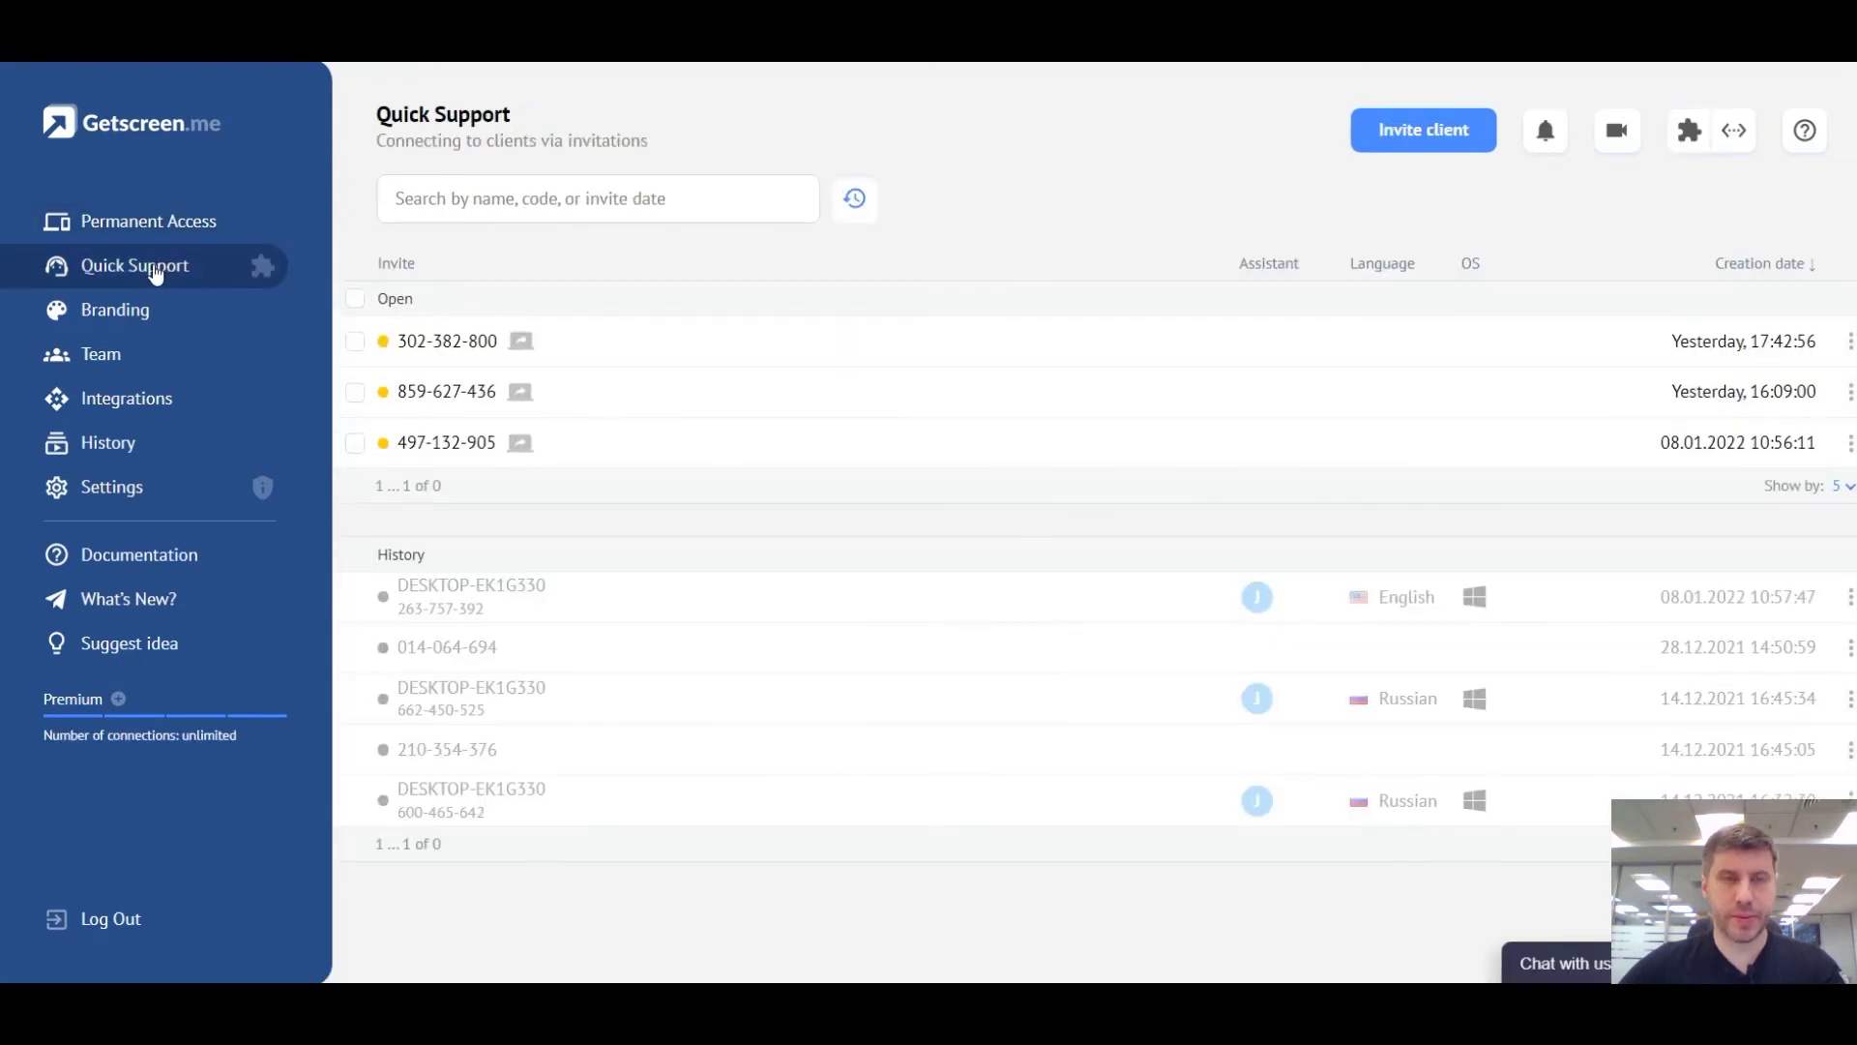
{"action": "left_click", "coordinate": [1392, 126]}
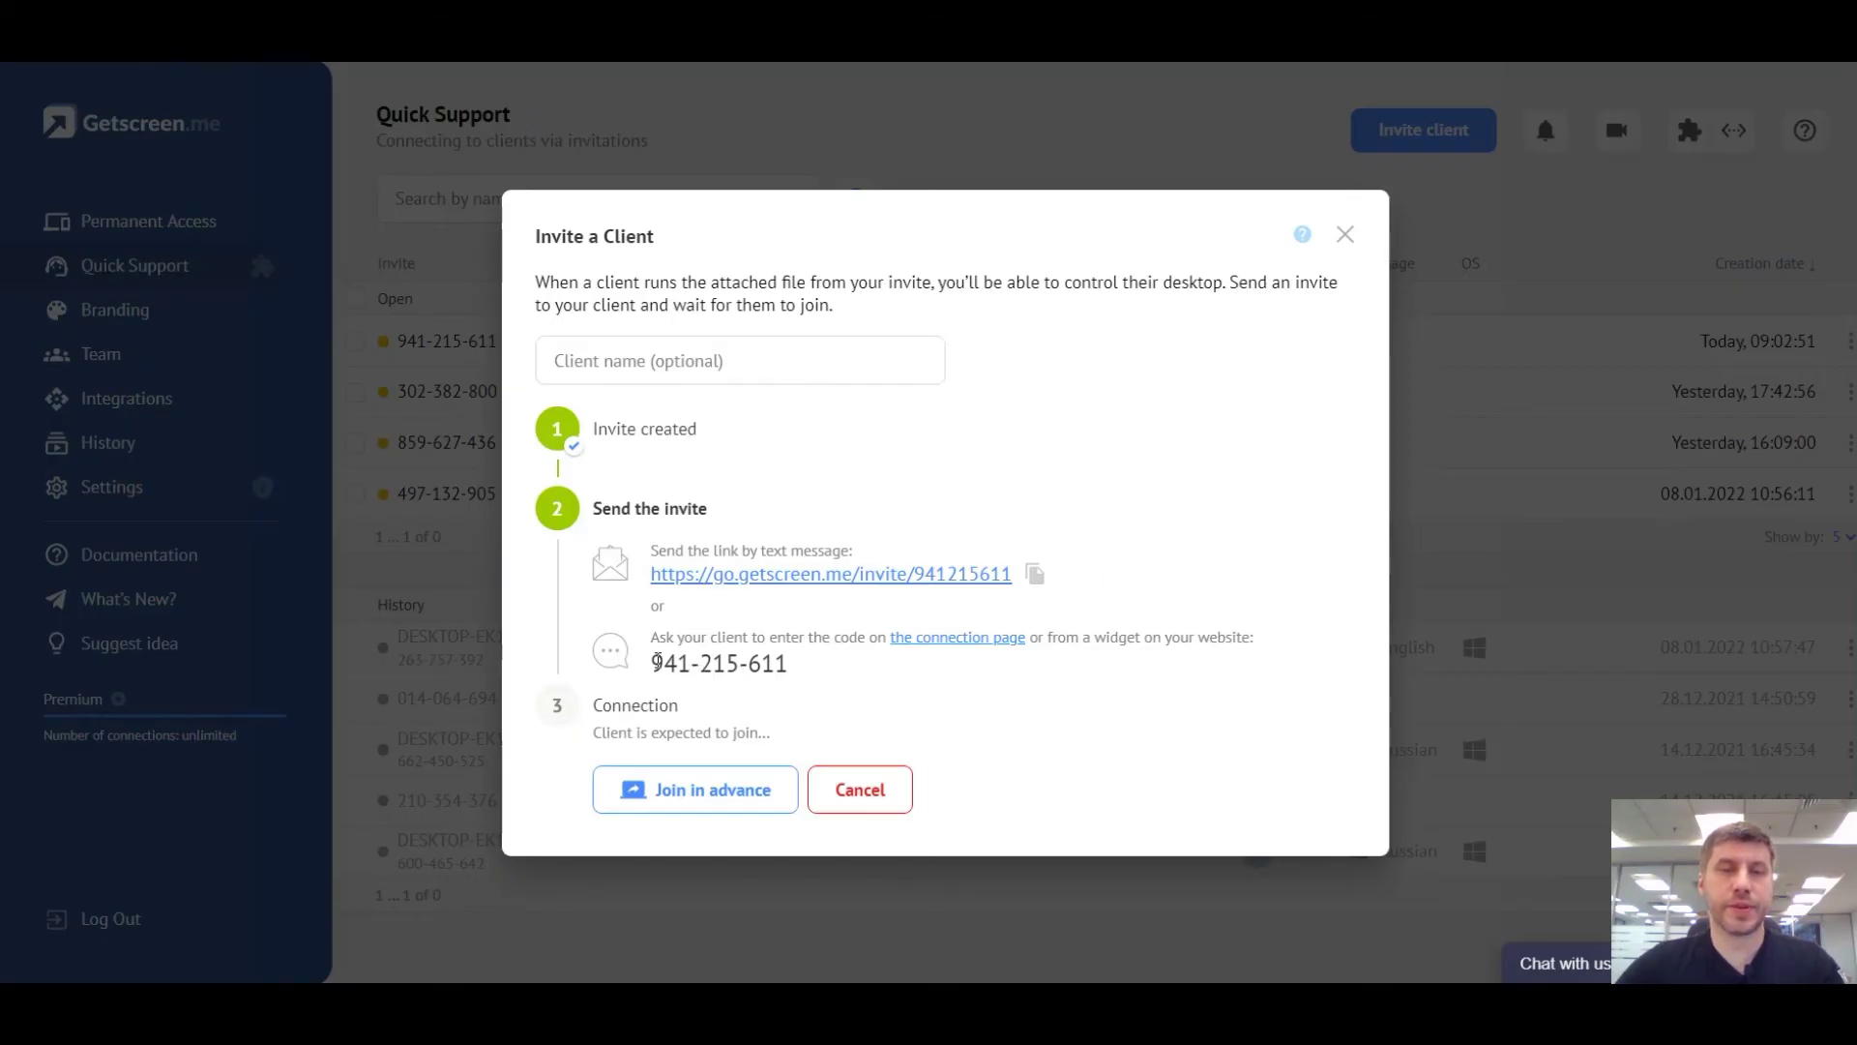
{"action": "left_click_drag", "start_coordinate": [654, 661], "coordinate": [789, 665]}
{"action": "key", "text": "ctrl+c"}
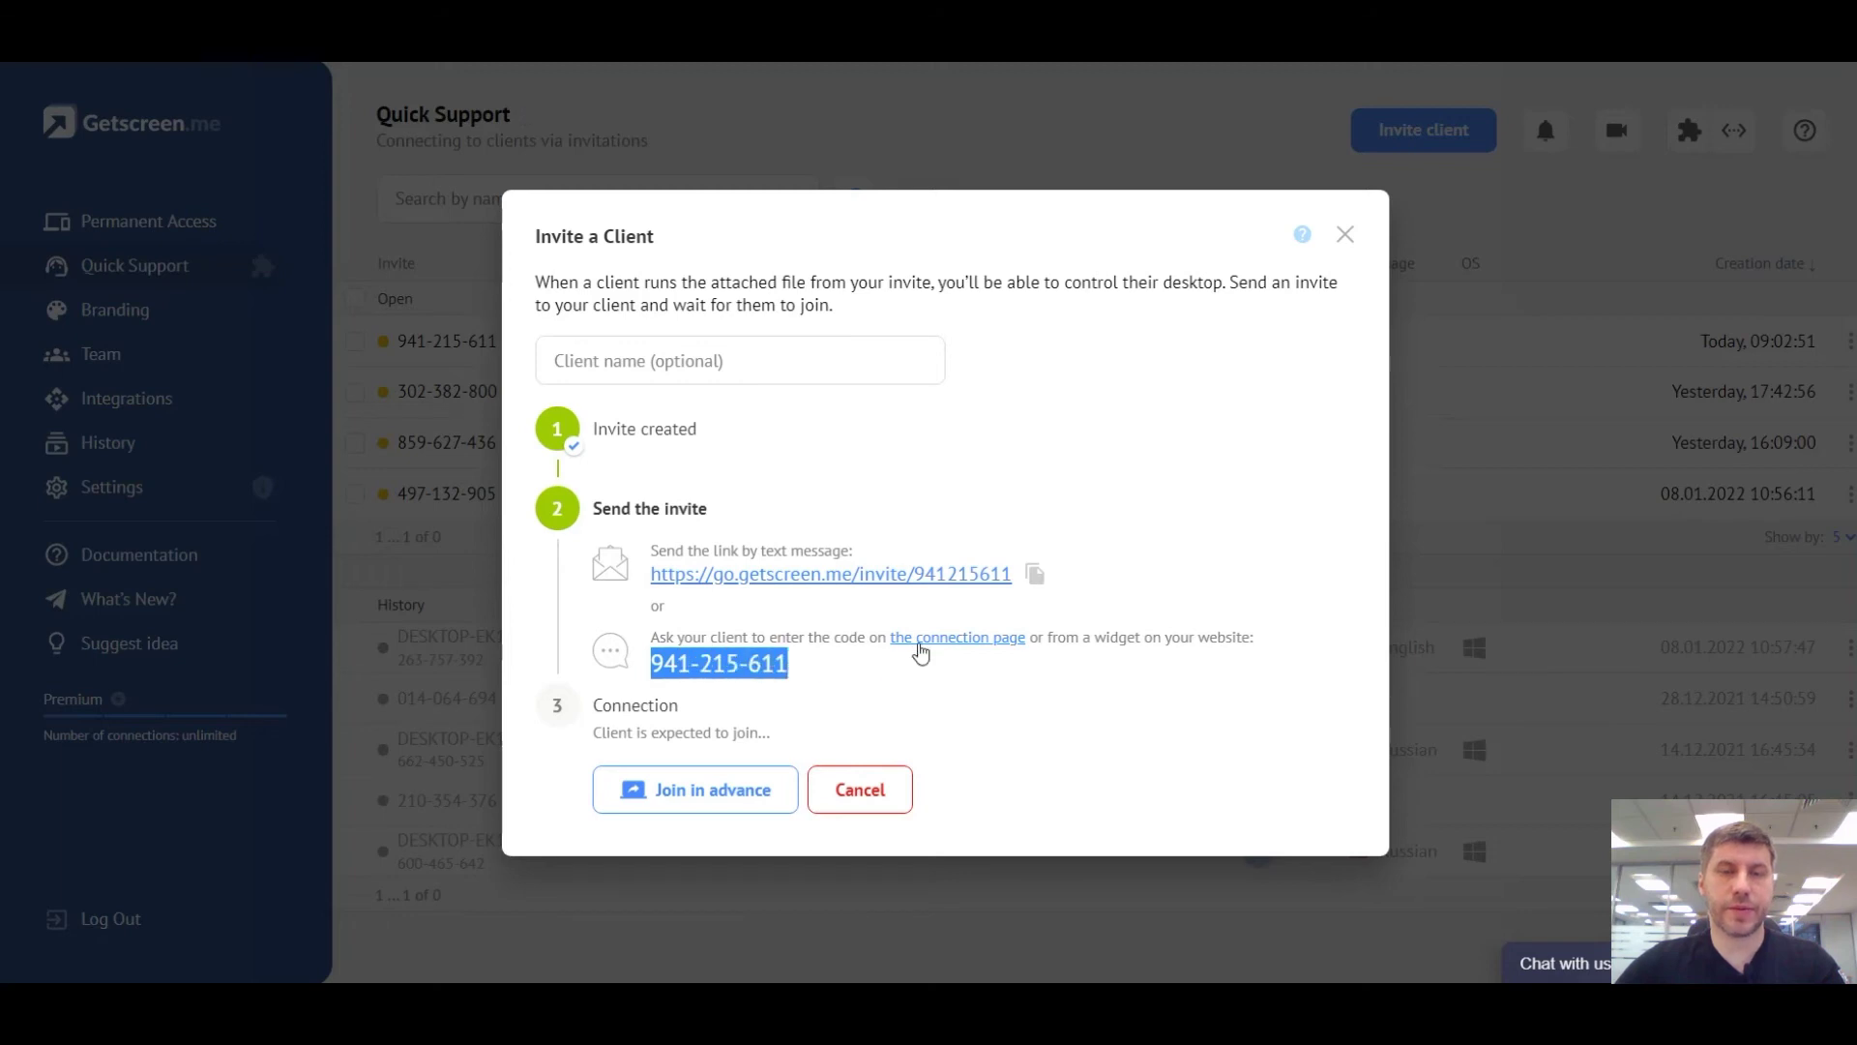
{"action": "right_click", "coordinate": [925, 645]}
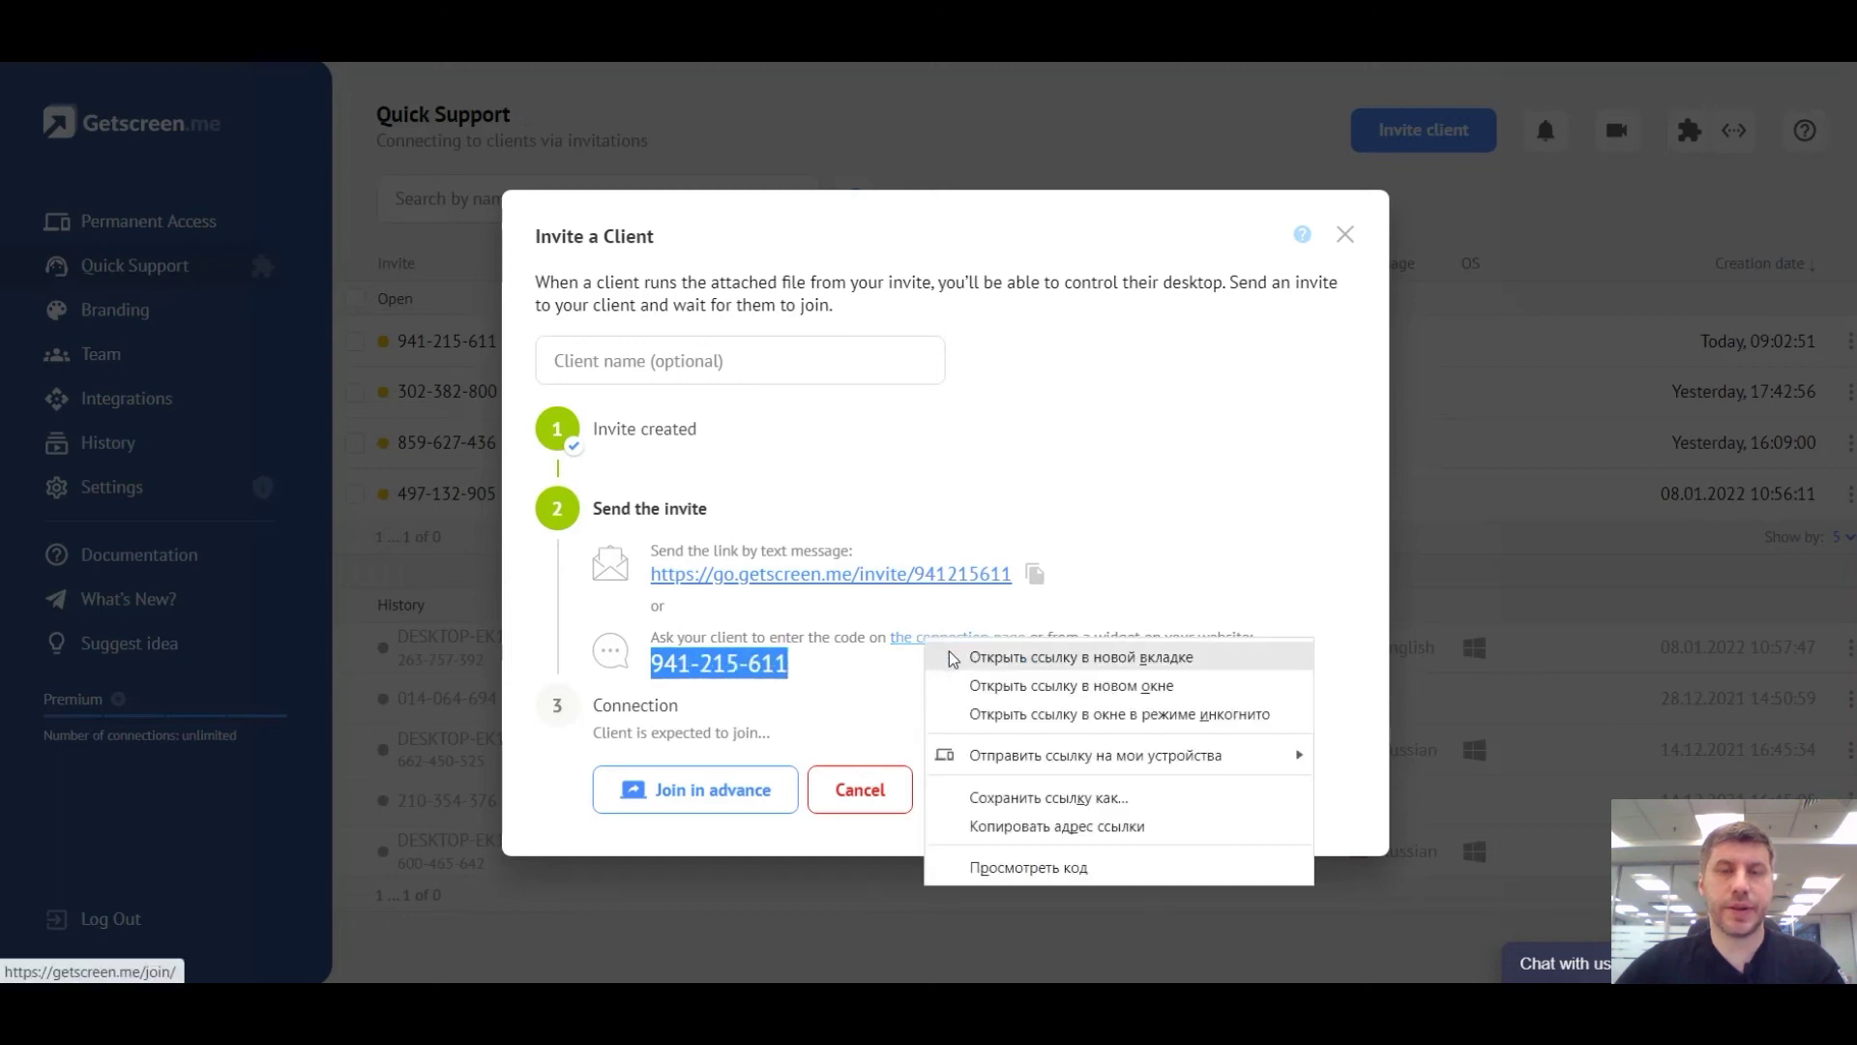
{"action": "key", "text": "Escape"}
{"action": "left_click", "coordinate": [246, 44]}
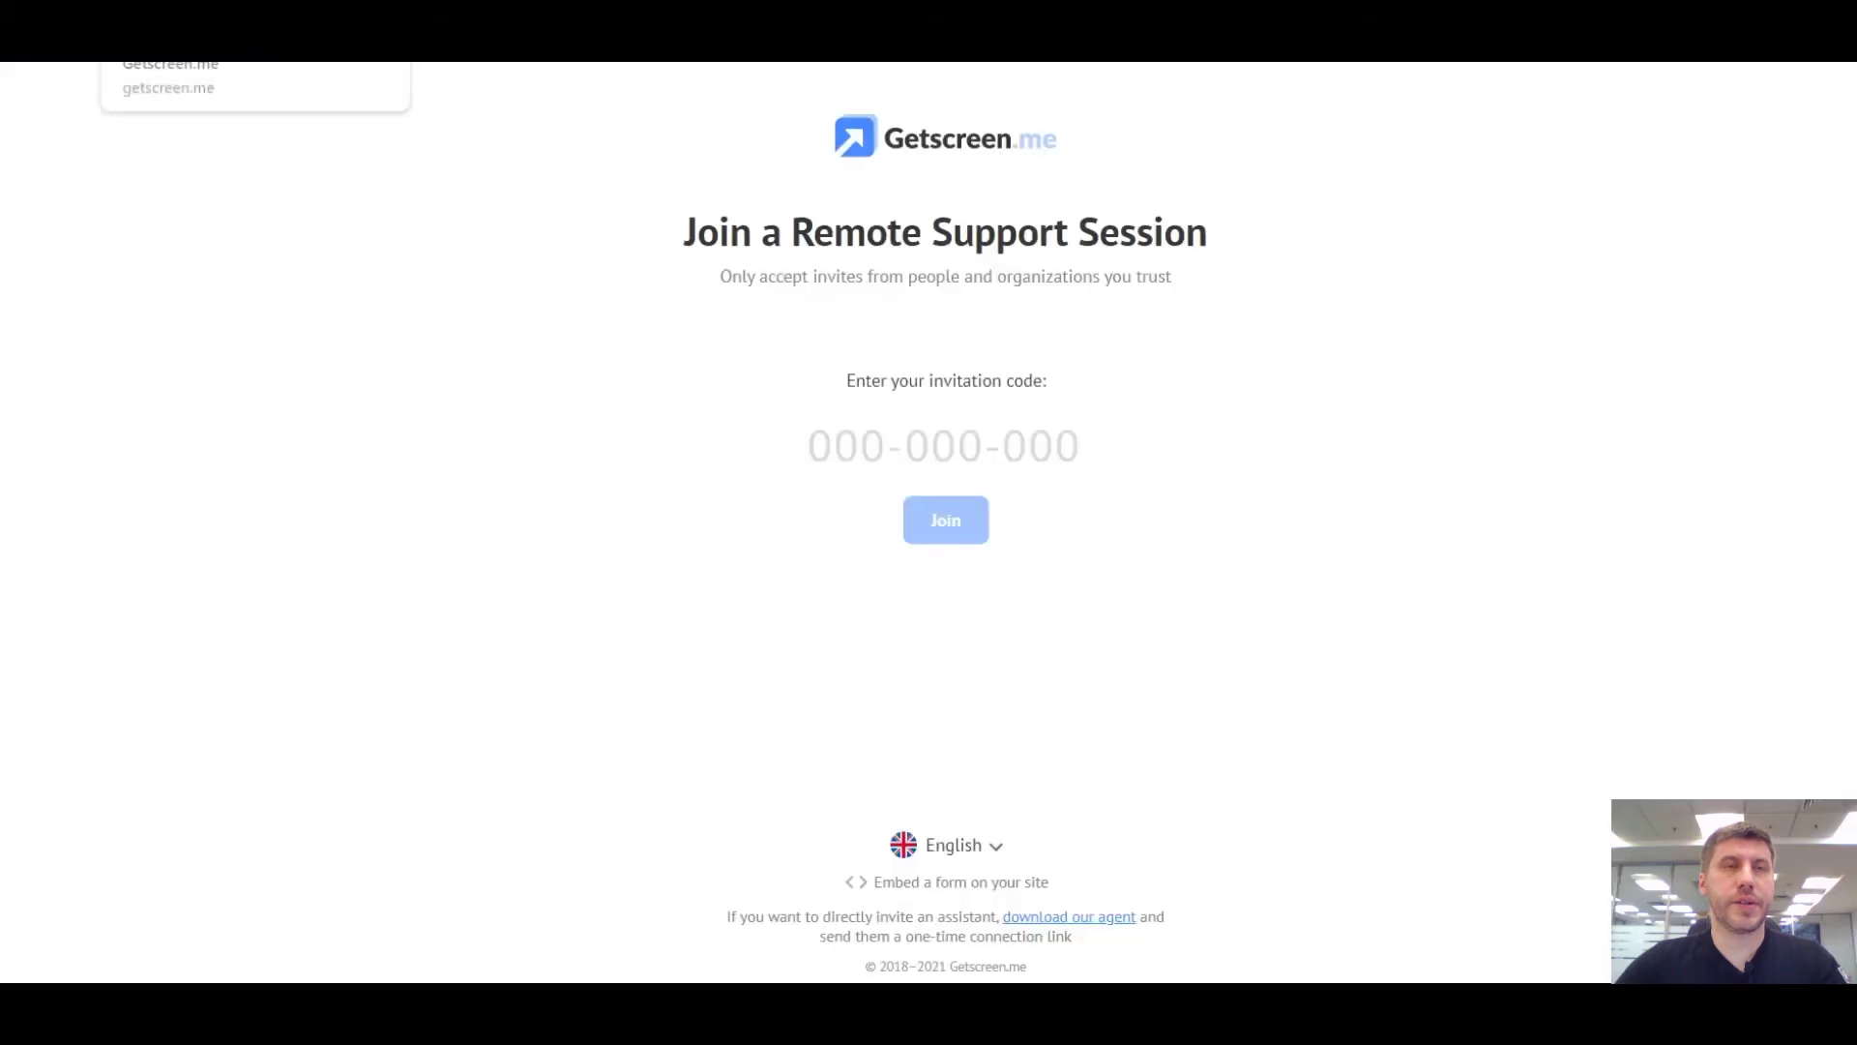
{"action": "left_click", "coordinate": [839, 458]}
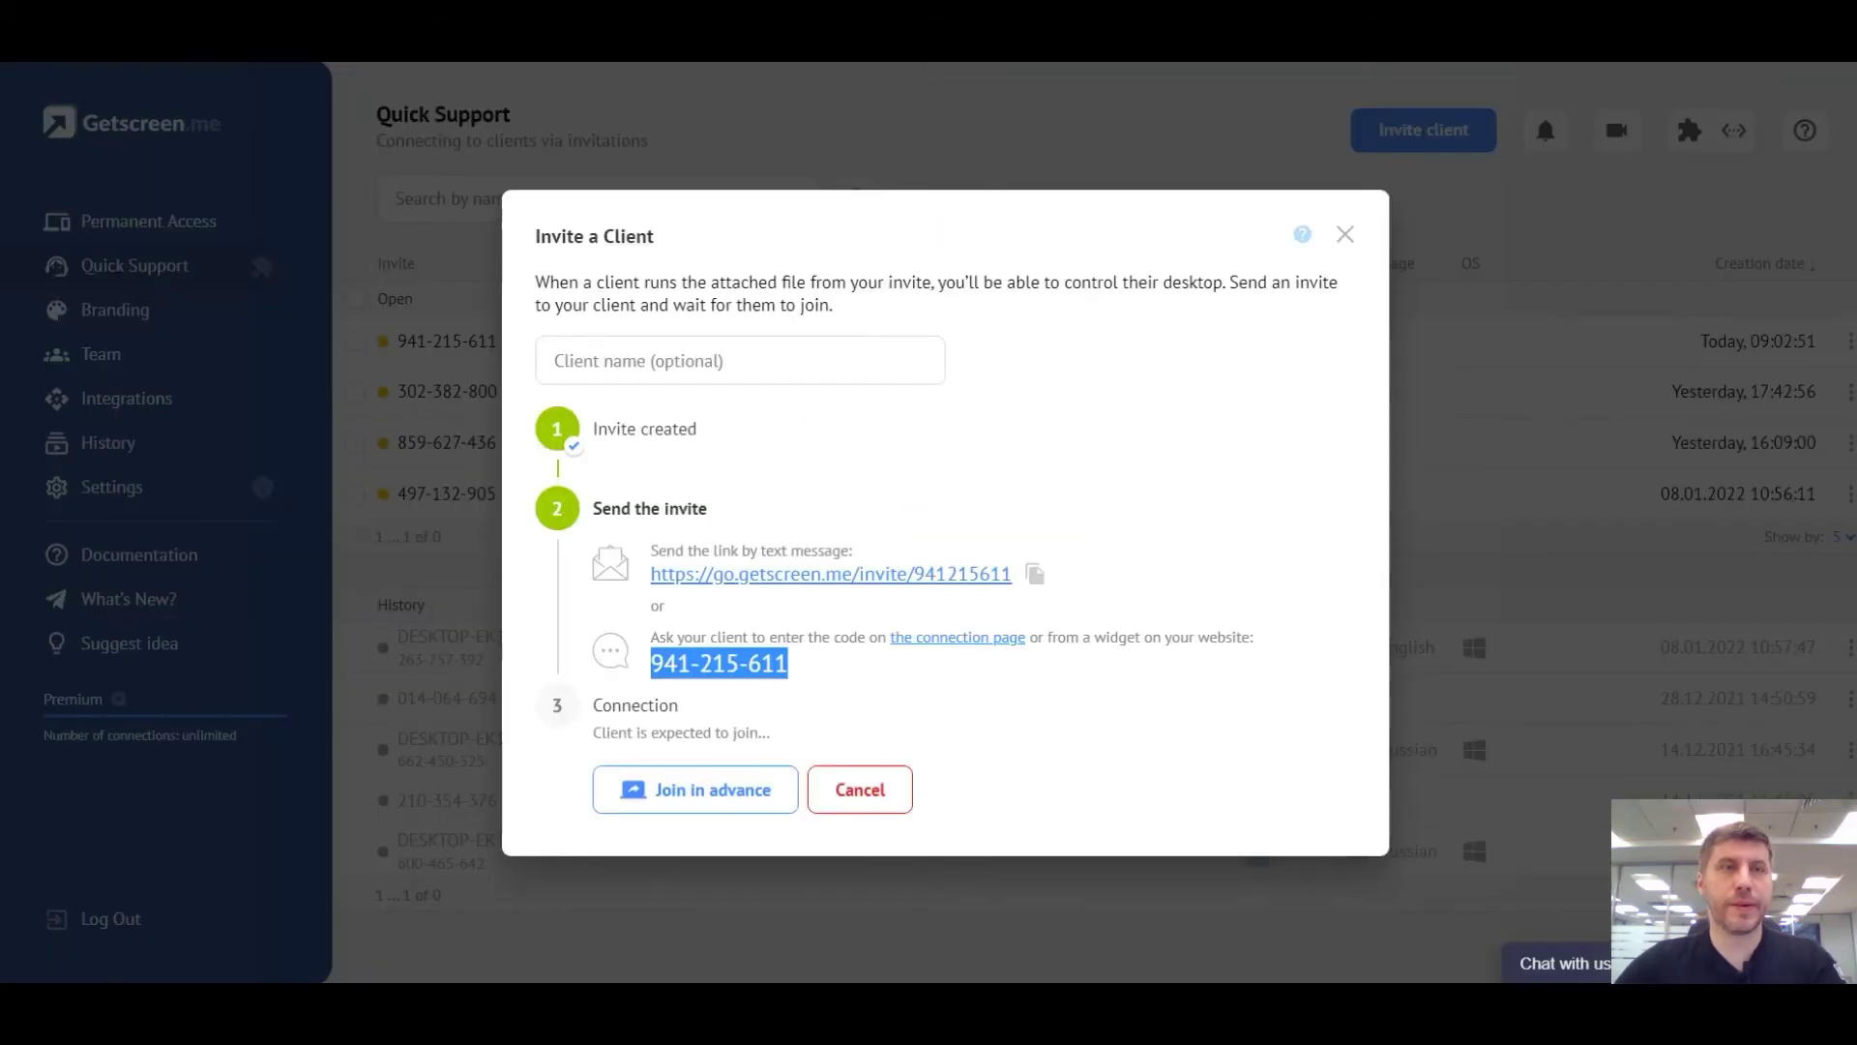
{"action": "key", "text": "ctrl+v"}
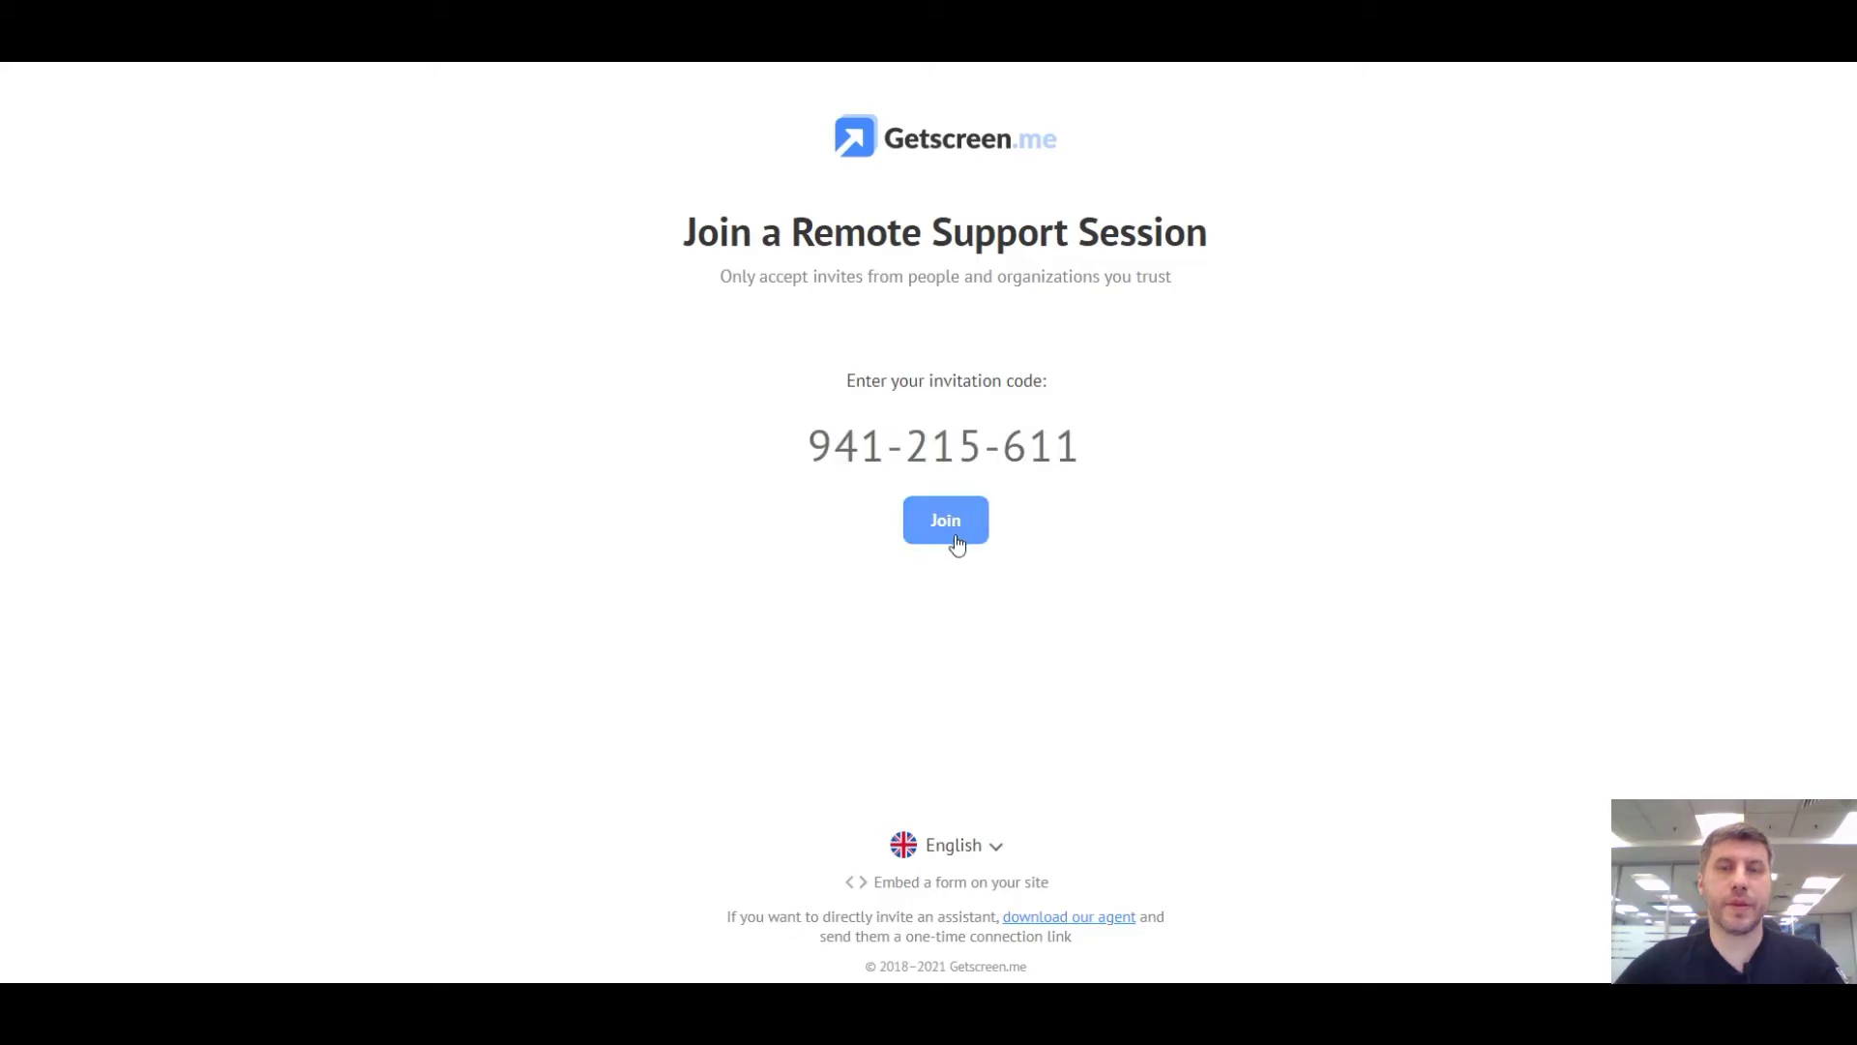
{"action": "left_click", "coordinate": [956, 539]}
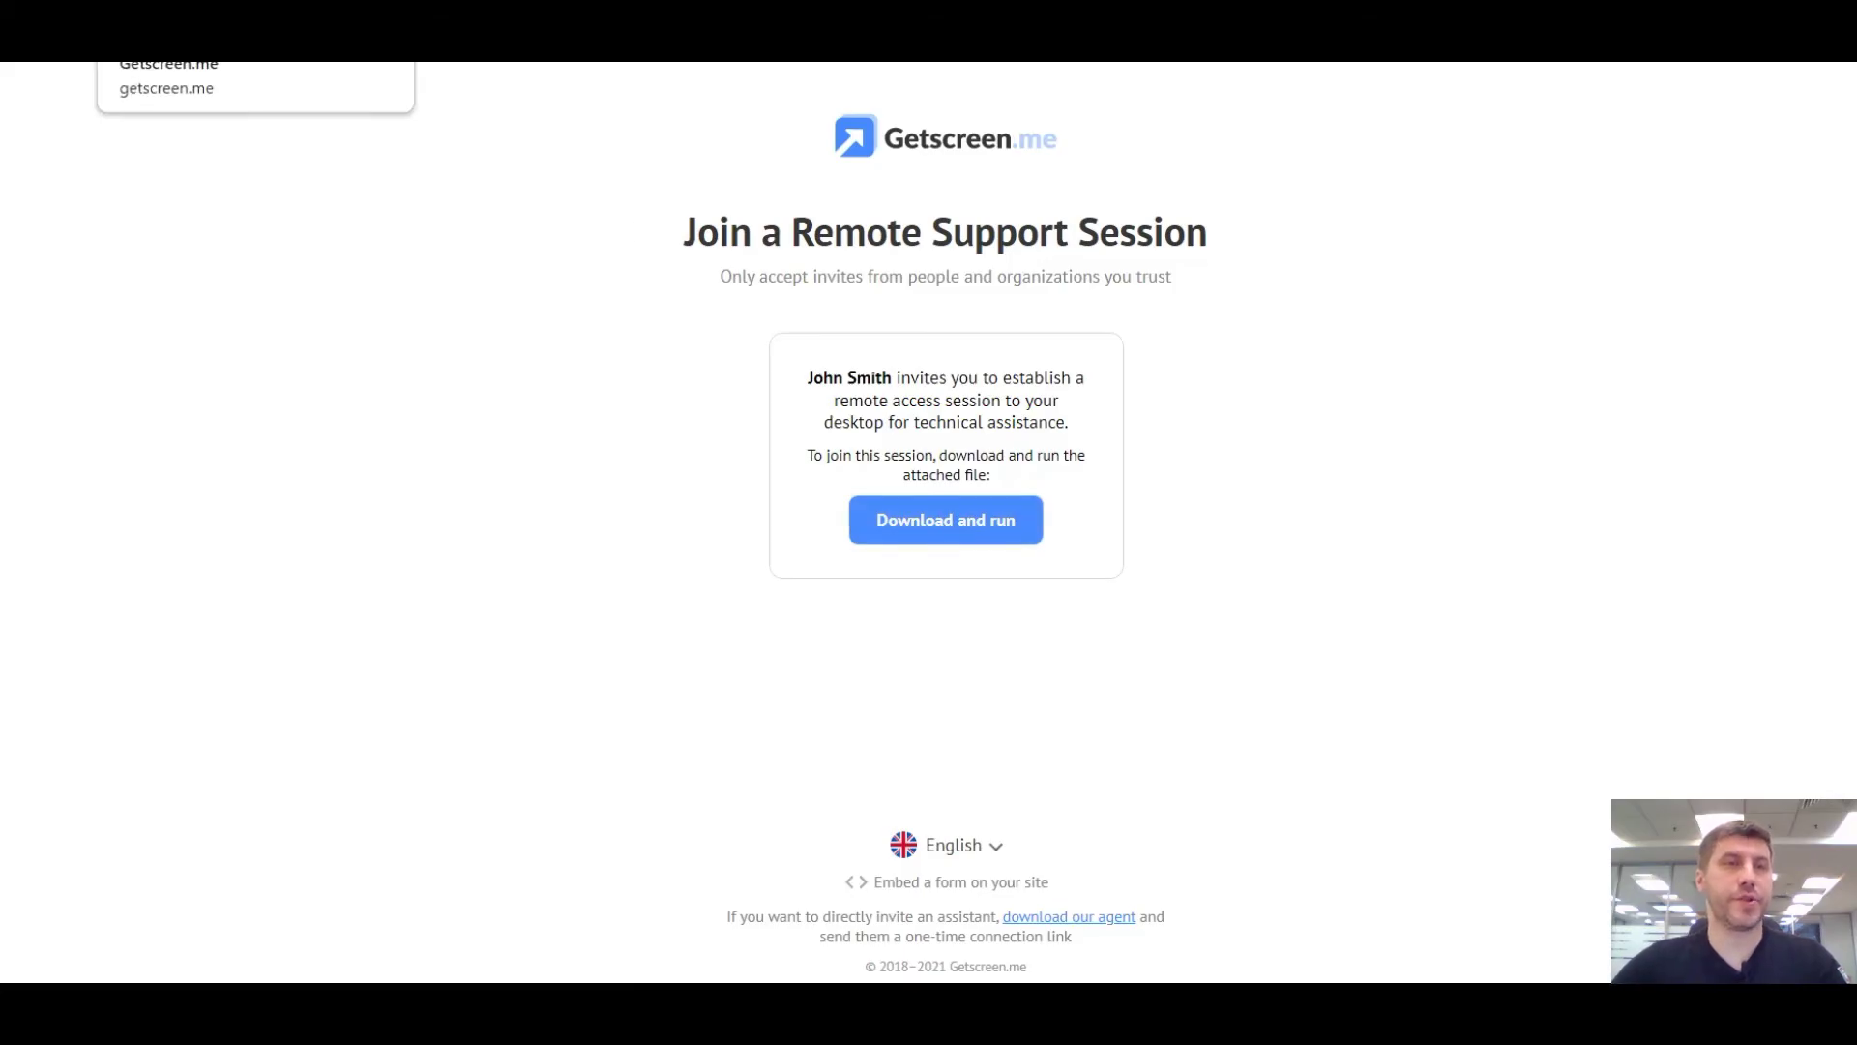
Step: Return to the dashboard tab with the open client invitation
{"action": "left_click", "coordinate": [182, 76]}
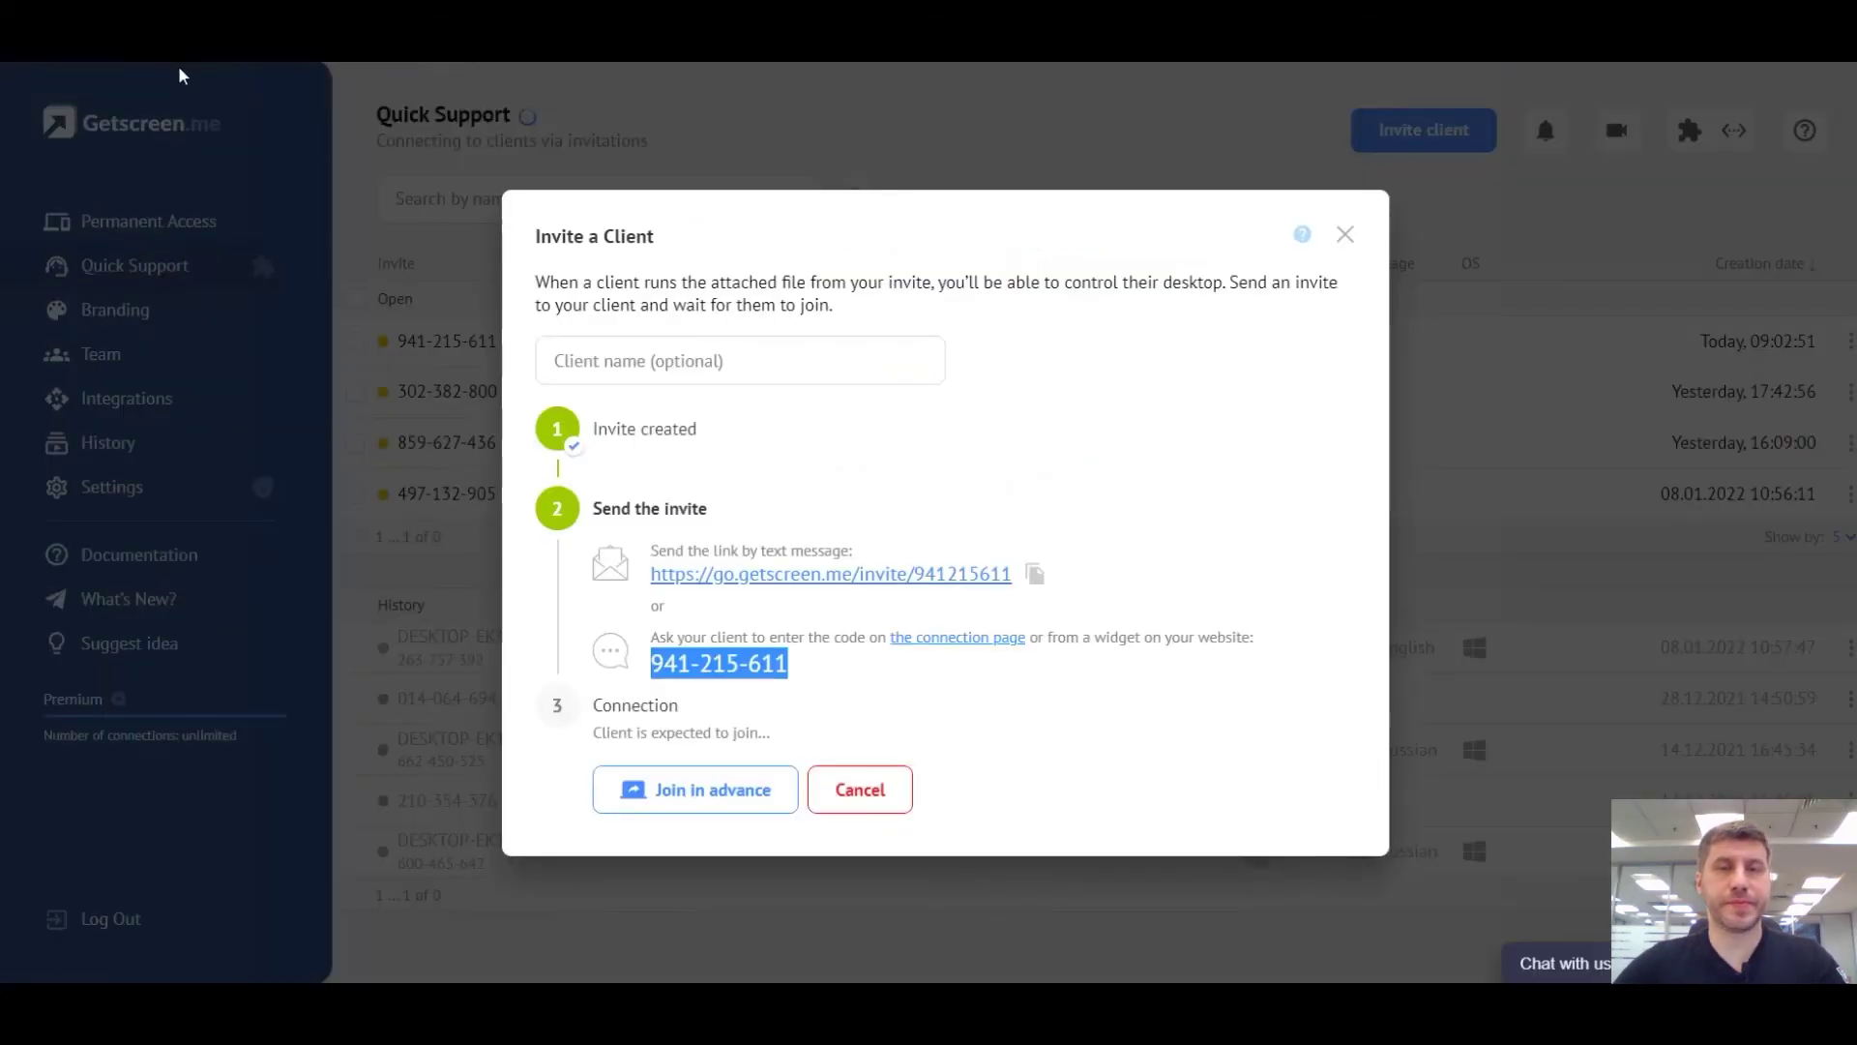
{"action": "left_click", "coordinate": [810, 681]}
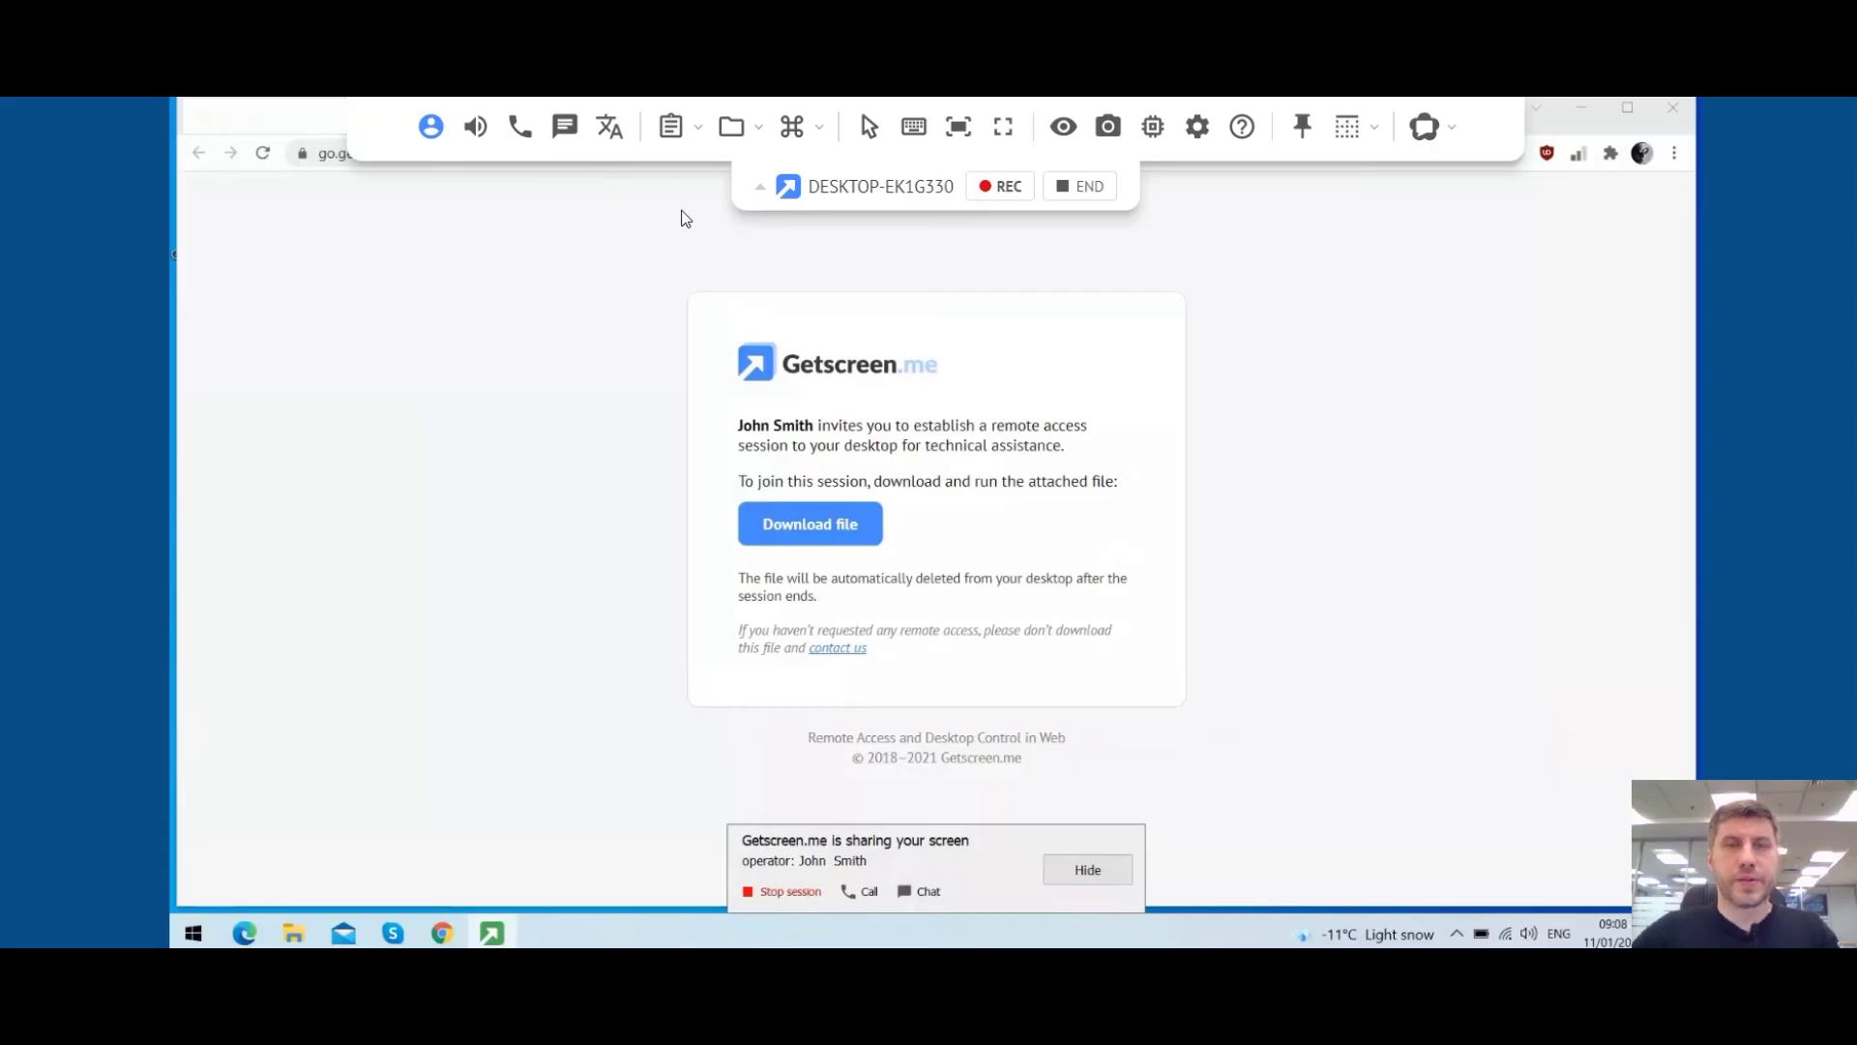
Step: Review the File Sharing options in the DESKTOP-EK1G330 session toolbar, then dismiss them
{"action": "left_click", "coordinate": [753, 143]}
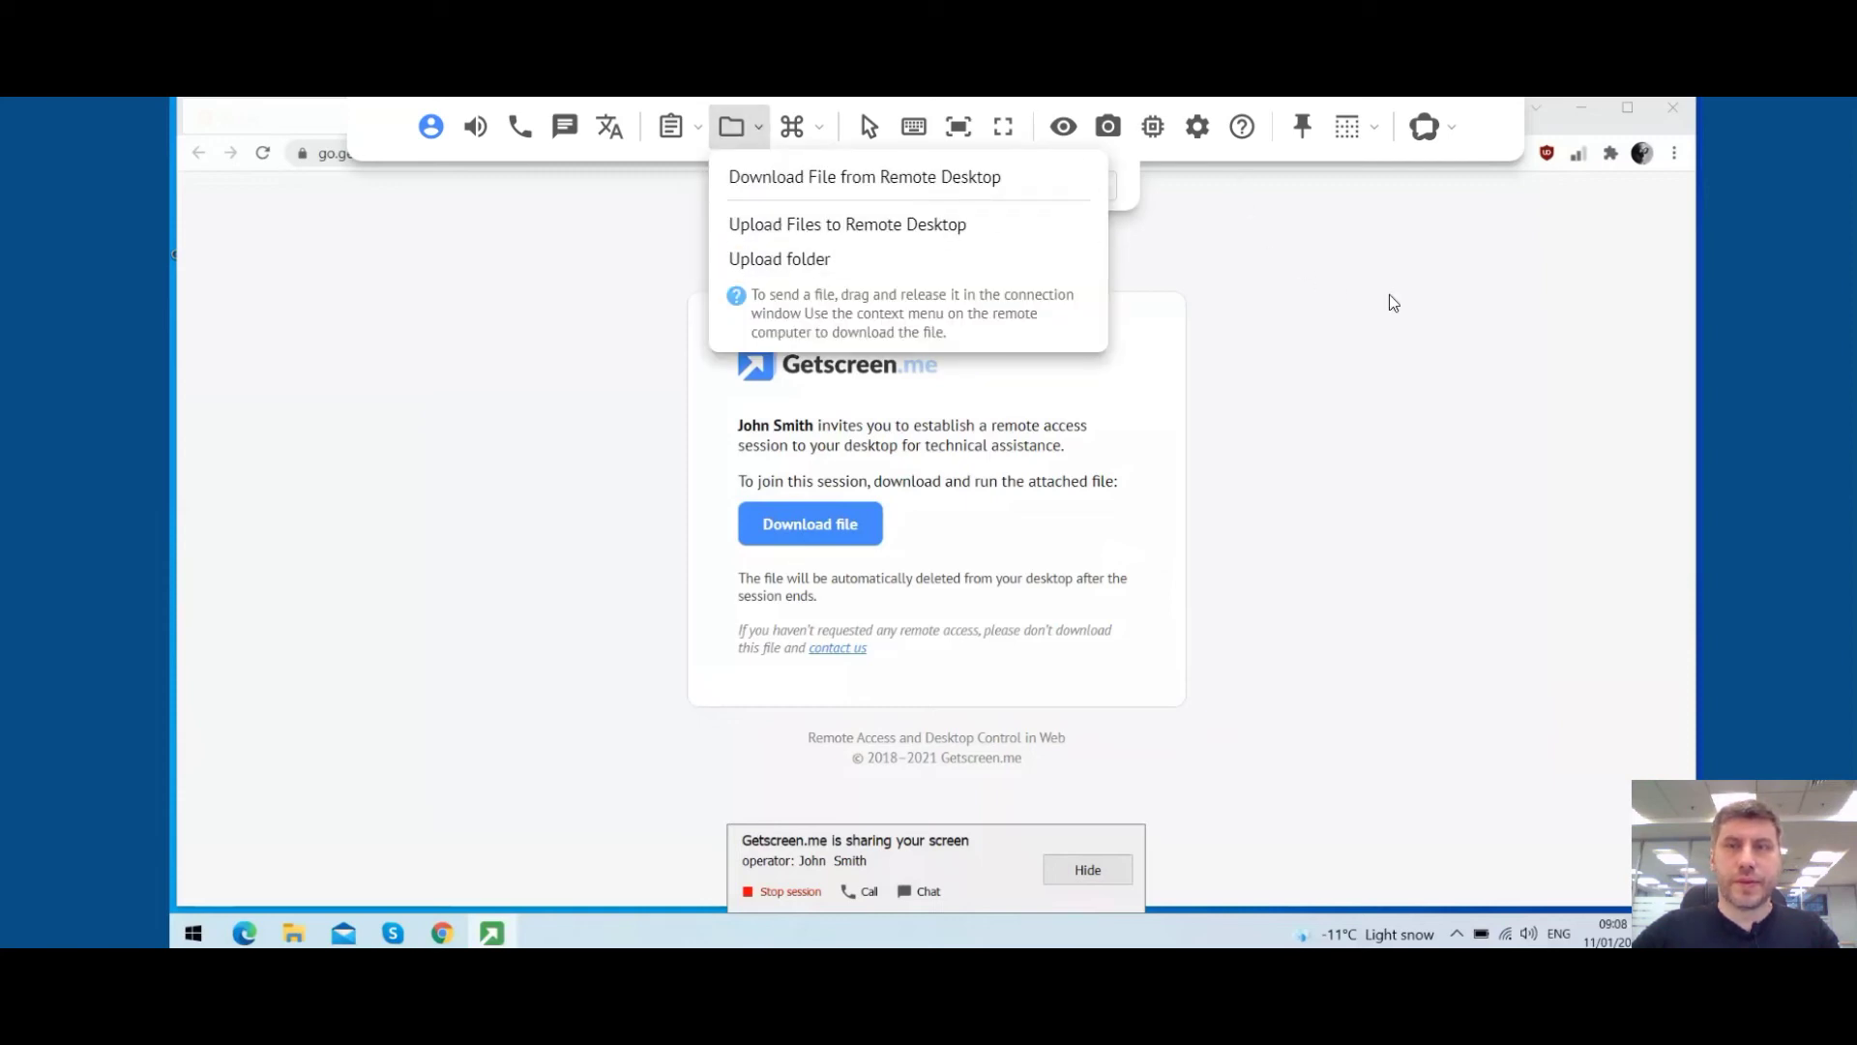
{"action": "left_click", "coordinate": [1141, 168]}
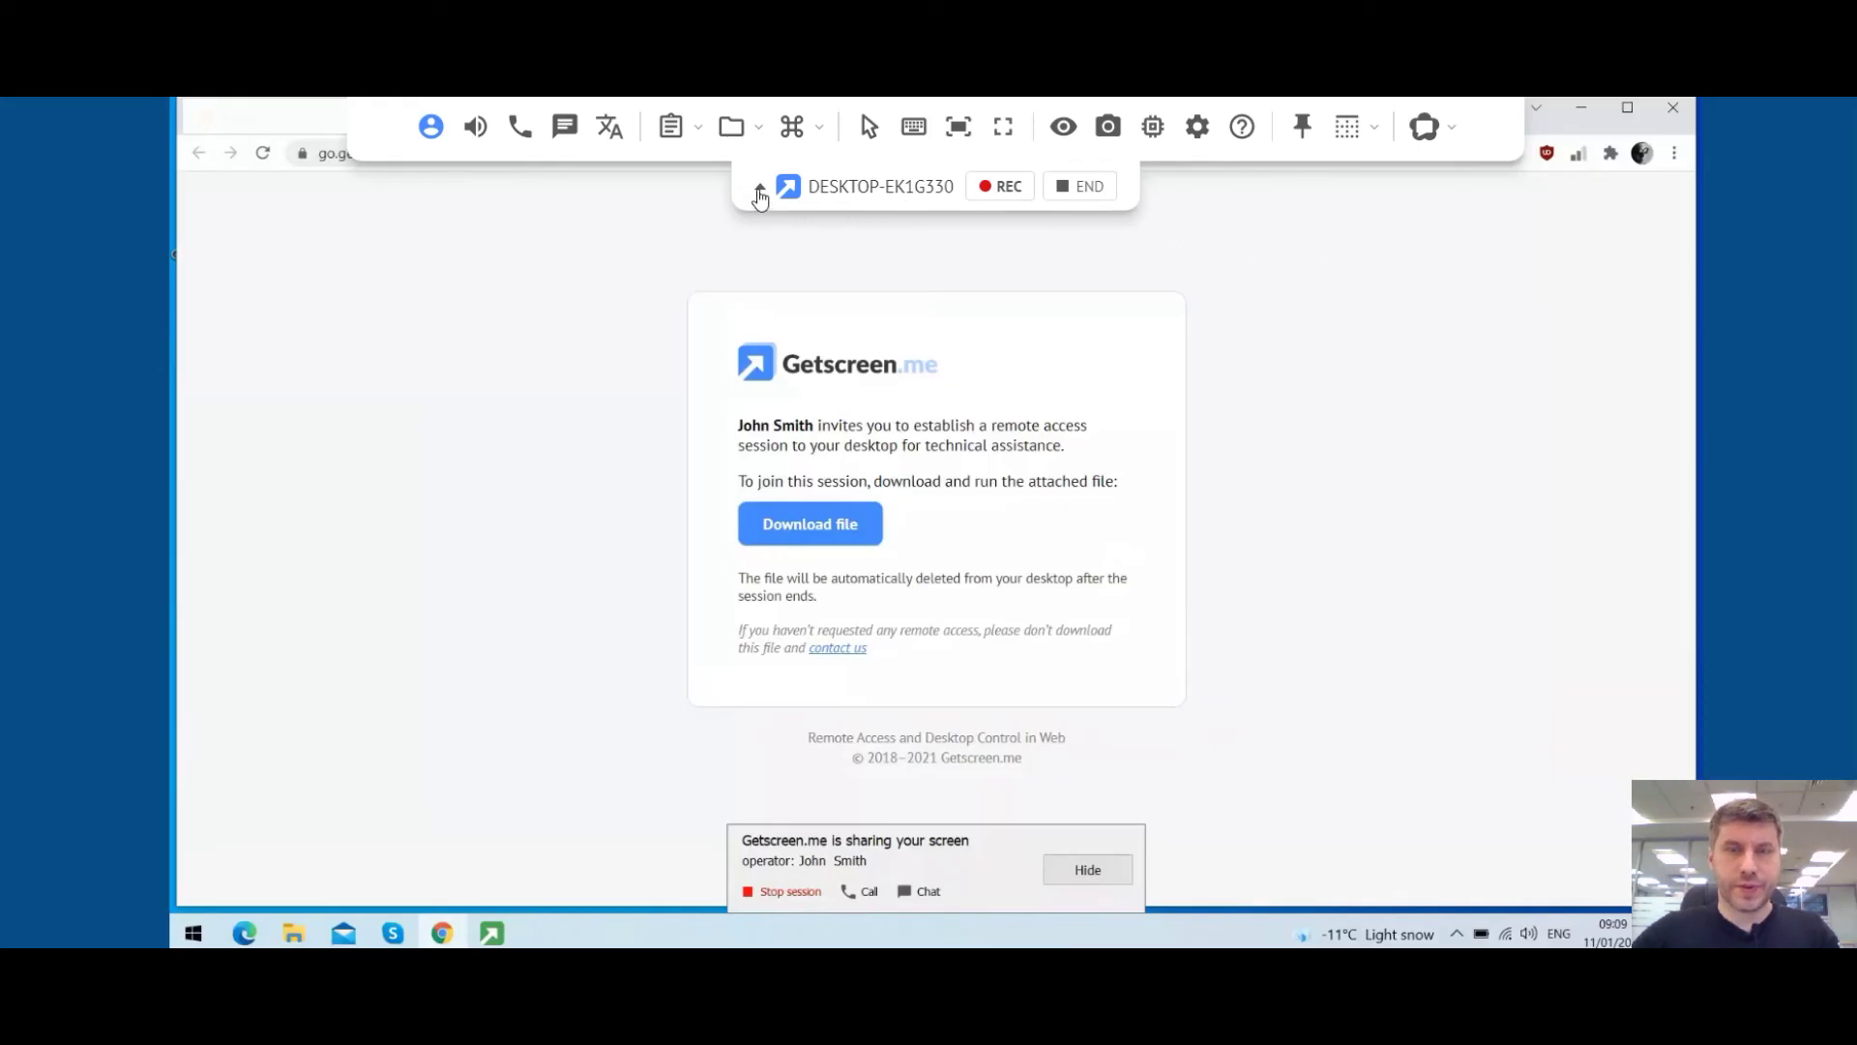
Step: Terminate the DESKTOP-EK1G330 session with confirmation and go back to the dashboard
{"action": "left_click", "coordinate": [1075, 198]}
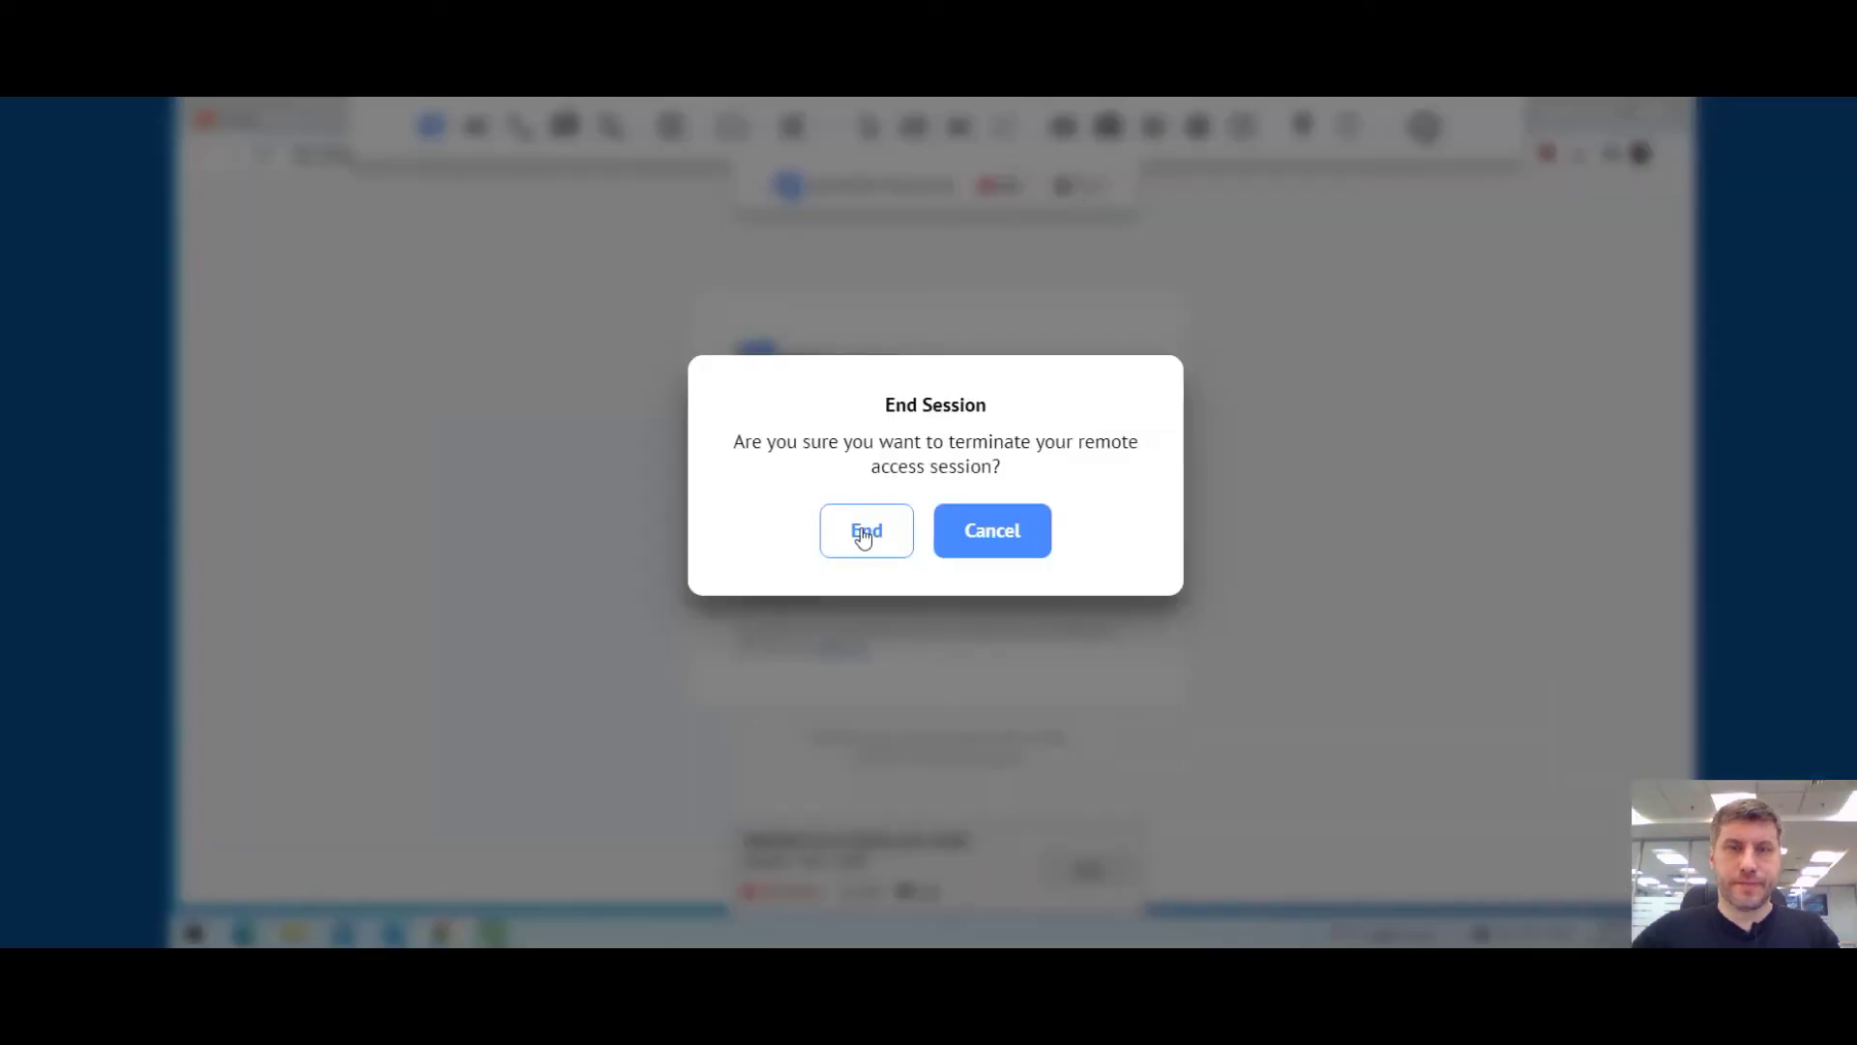
{"action": "left_click", "coordinate": [863, 532]}
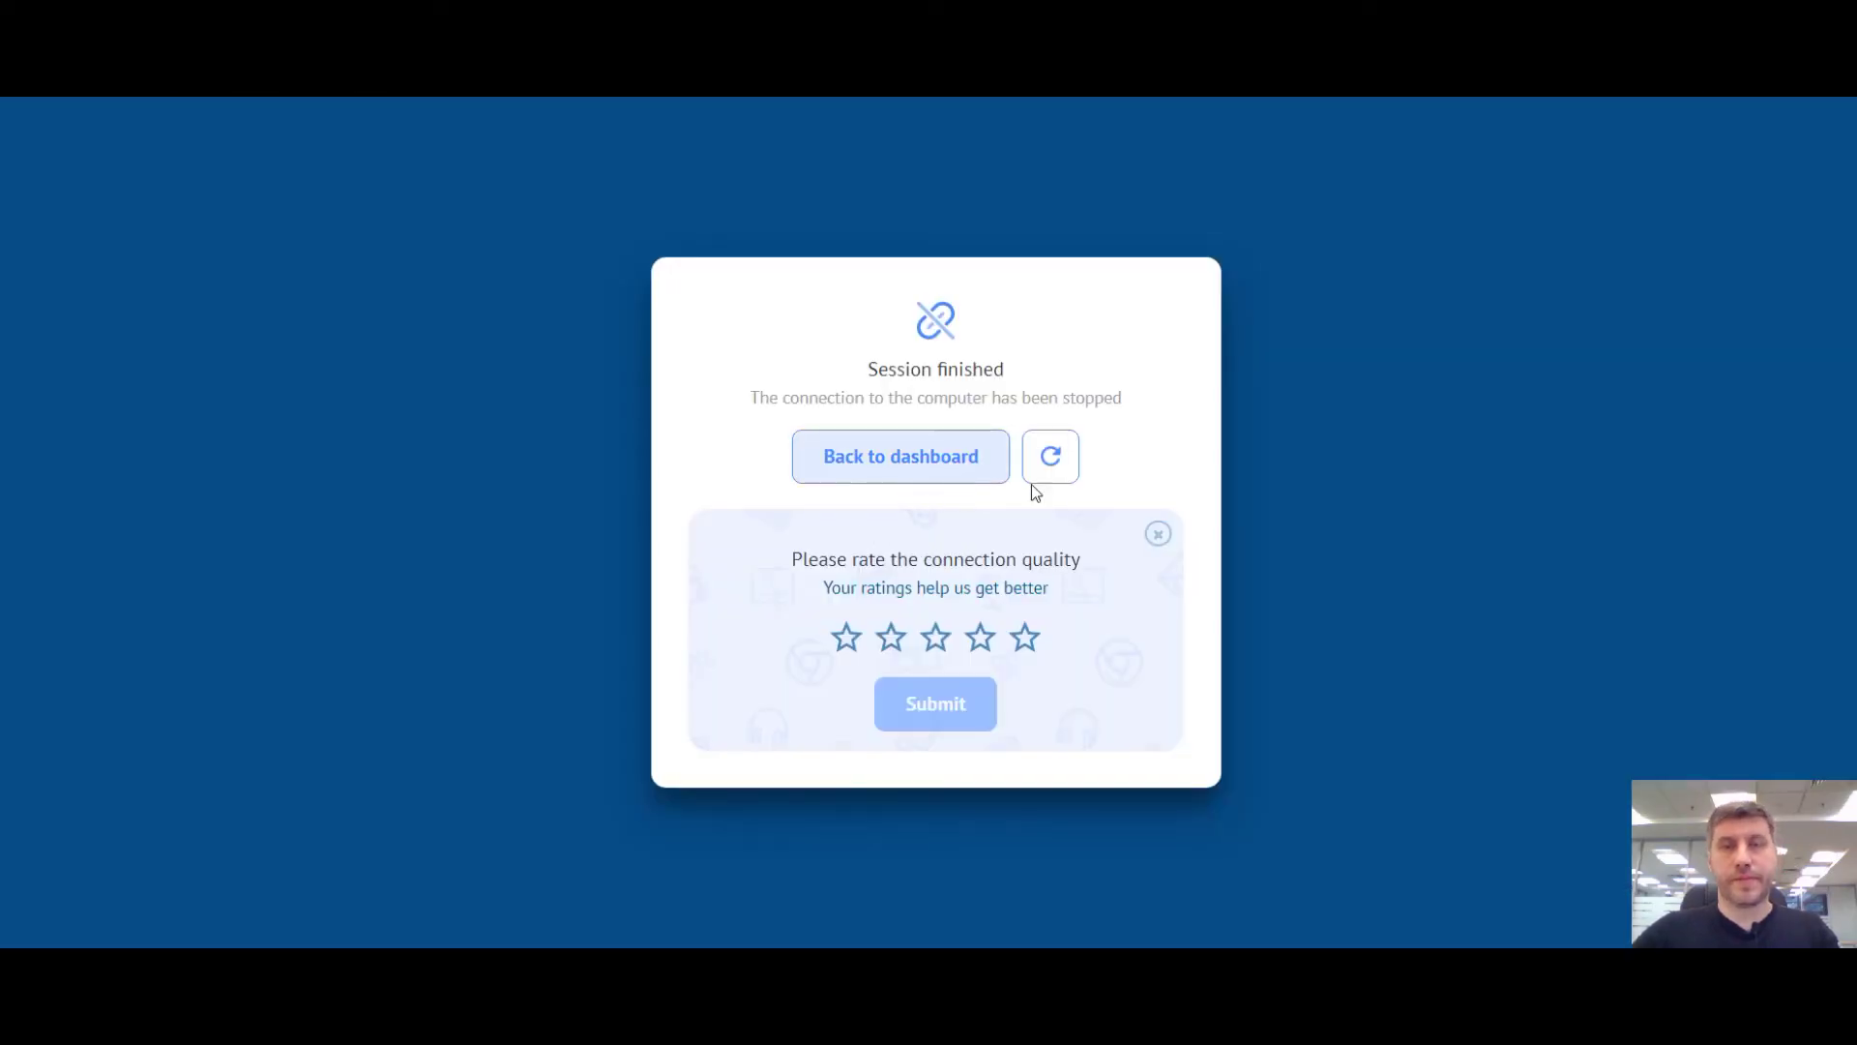
{"action": "left_click", "coordinate": [854, 474]}
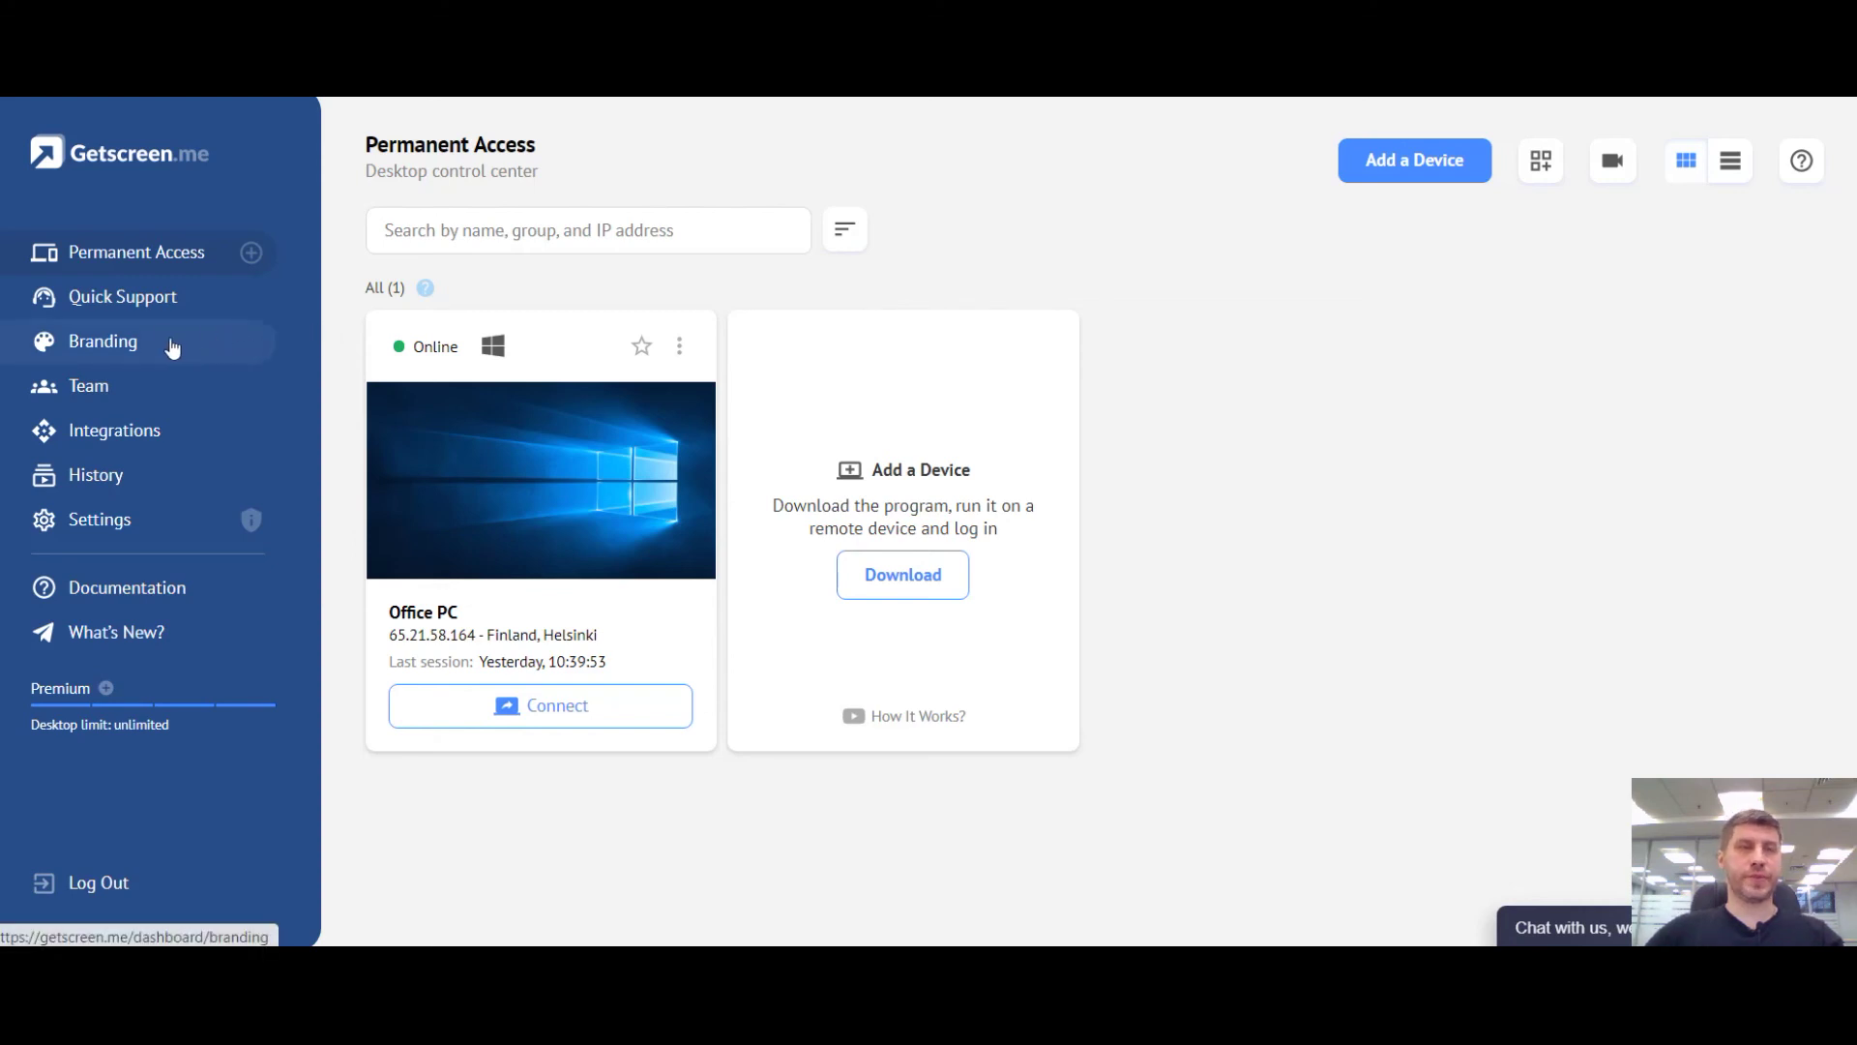
Step: View the Branding page's Windows agent preview, then move on to the Team page
{"action": "left_click", "coordinate": [104, 354]}
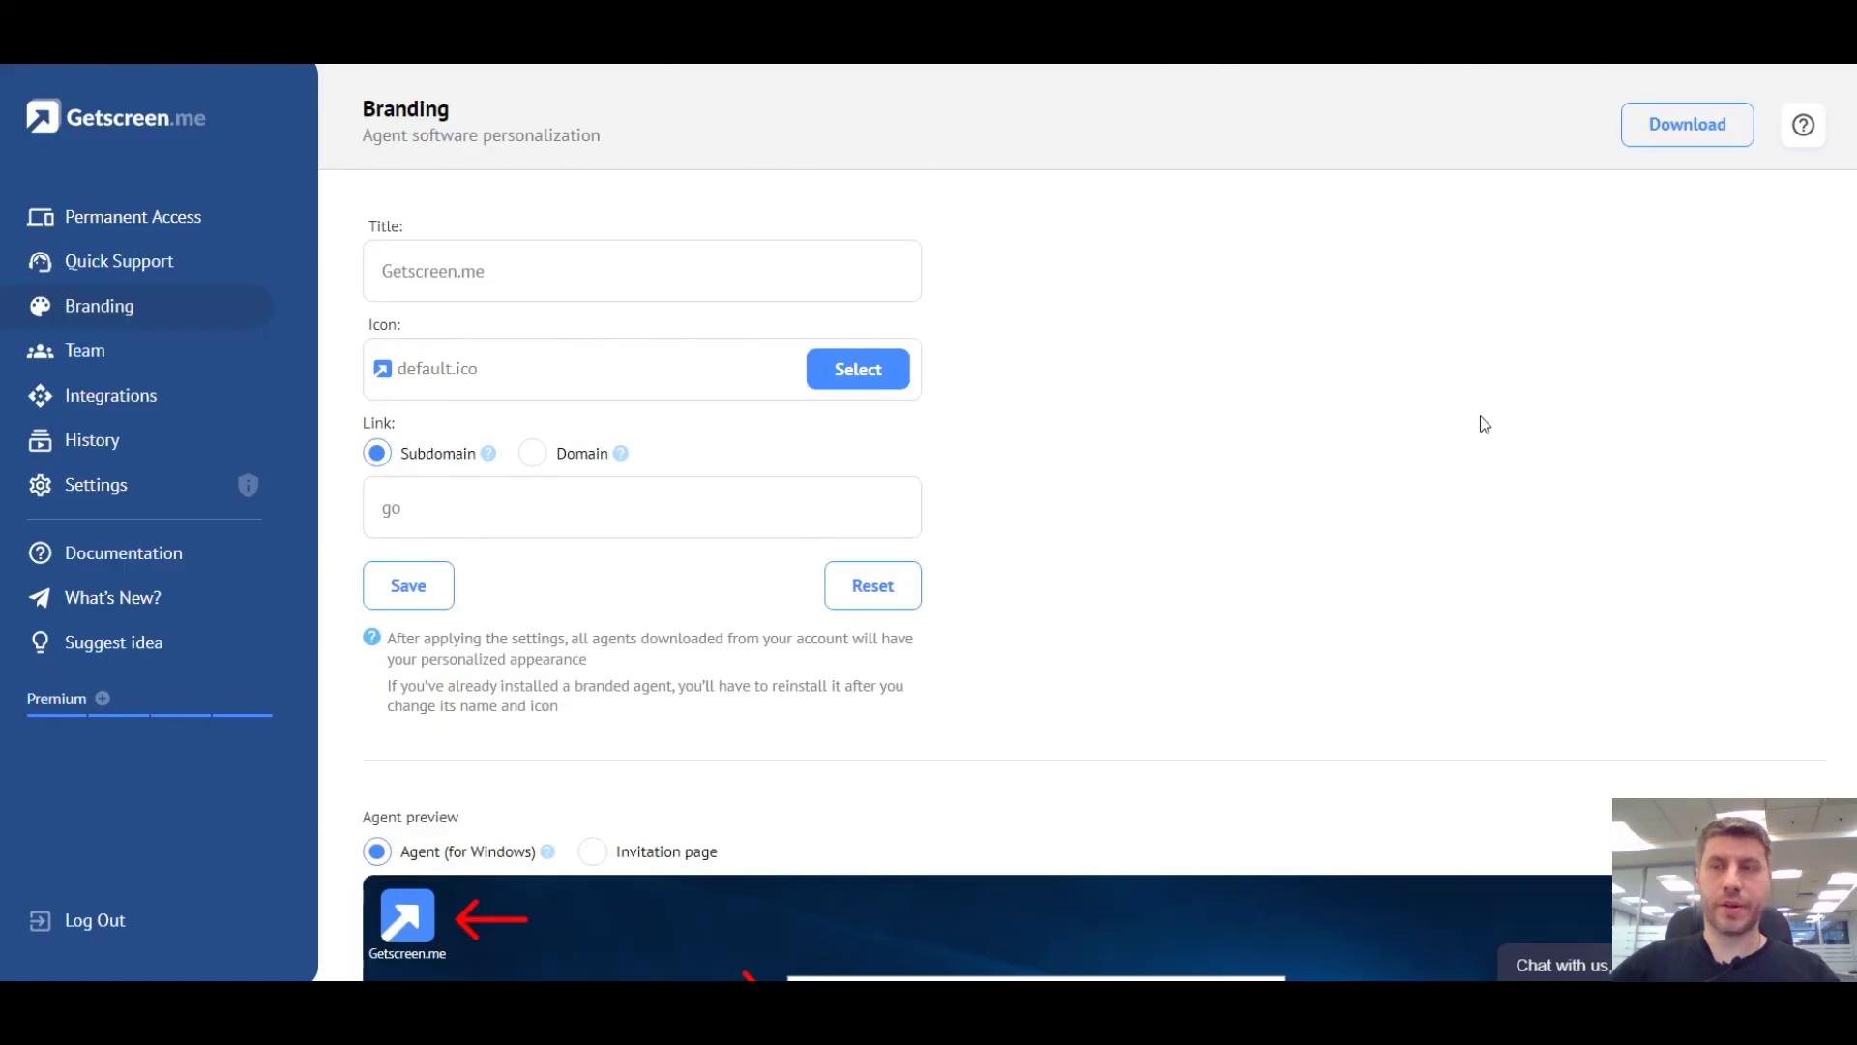
{"action": "scroll", "coordinate": [1493, 425], "scroll_direction": "down", "scroll_amount": 2}
{"action": "scroll", "coordinate": [1113, 512], "scroll_direction": "down", "scroll_amount": 3}
{"action": "scroll", "coordinate": [1147, 595], "scroll_direction": "down", "scroll_amount": 1}
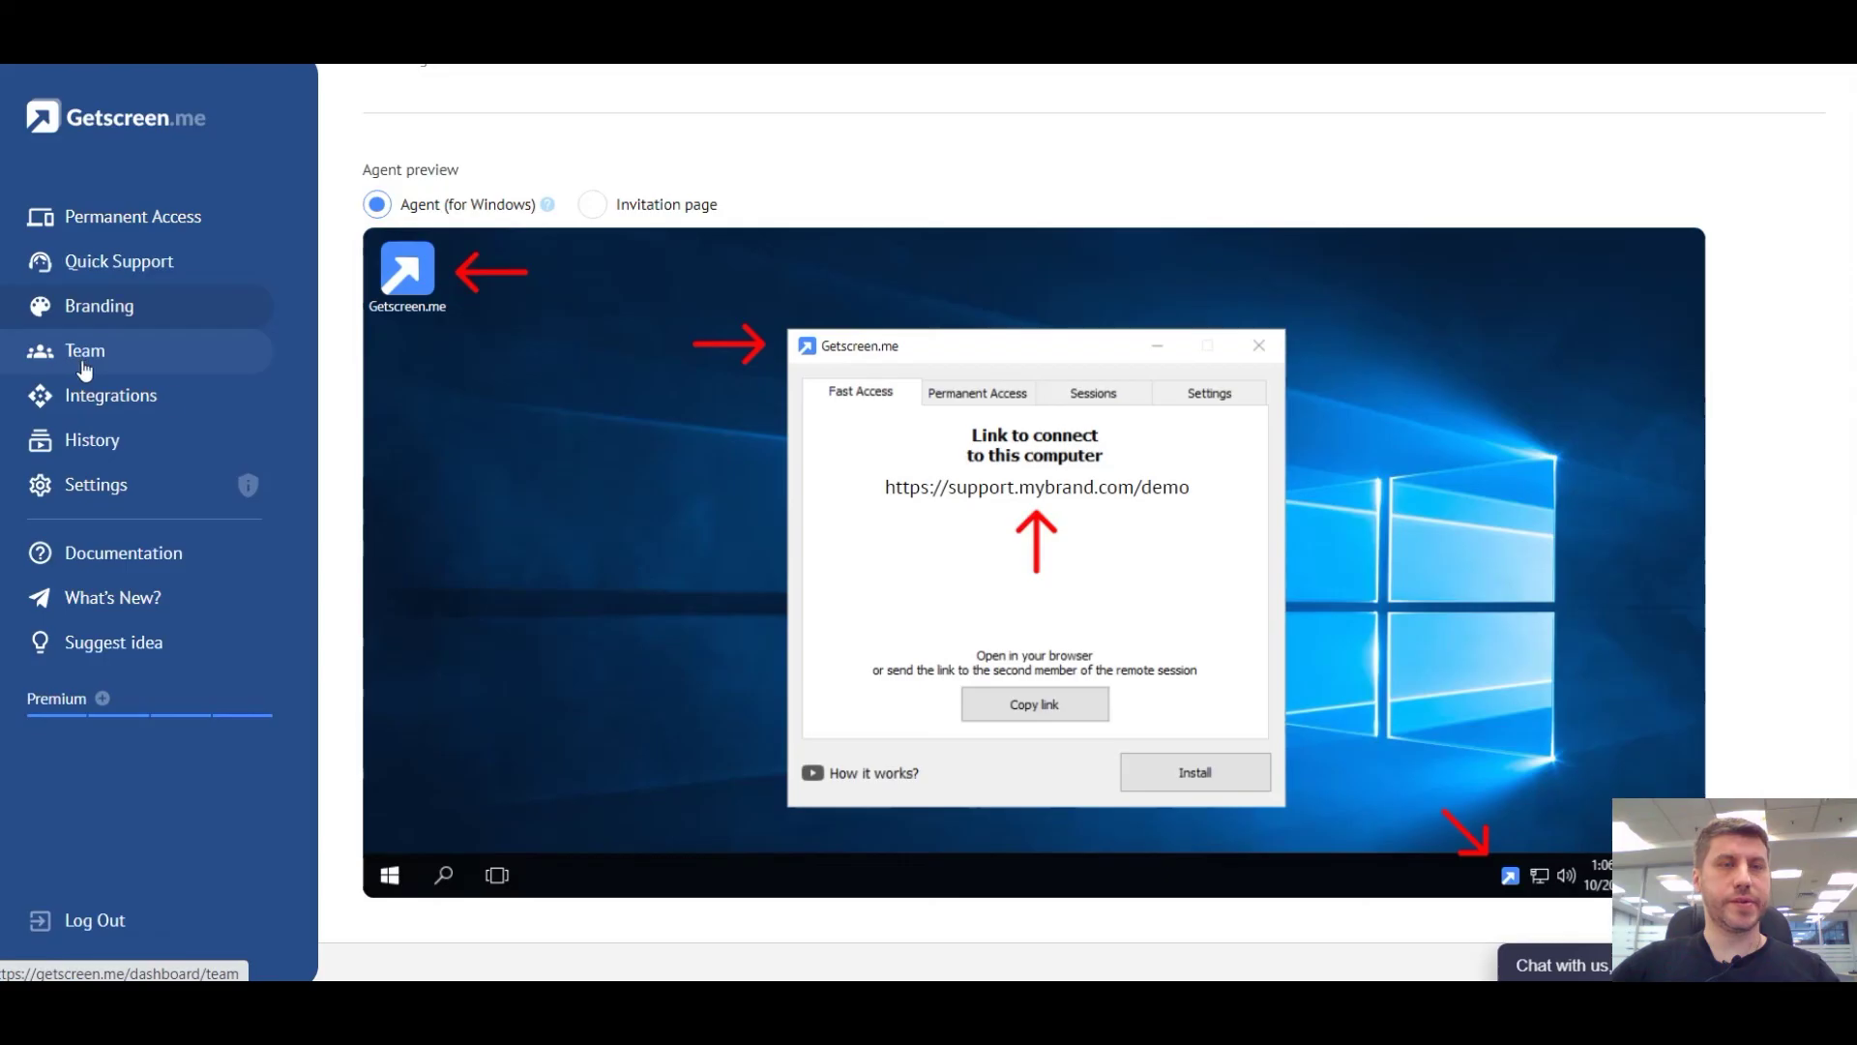
{"action": "left_click", "coordinate": [88, 361]}
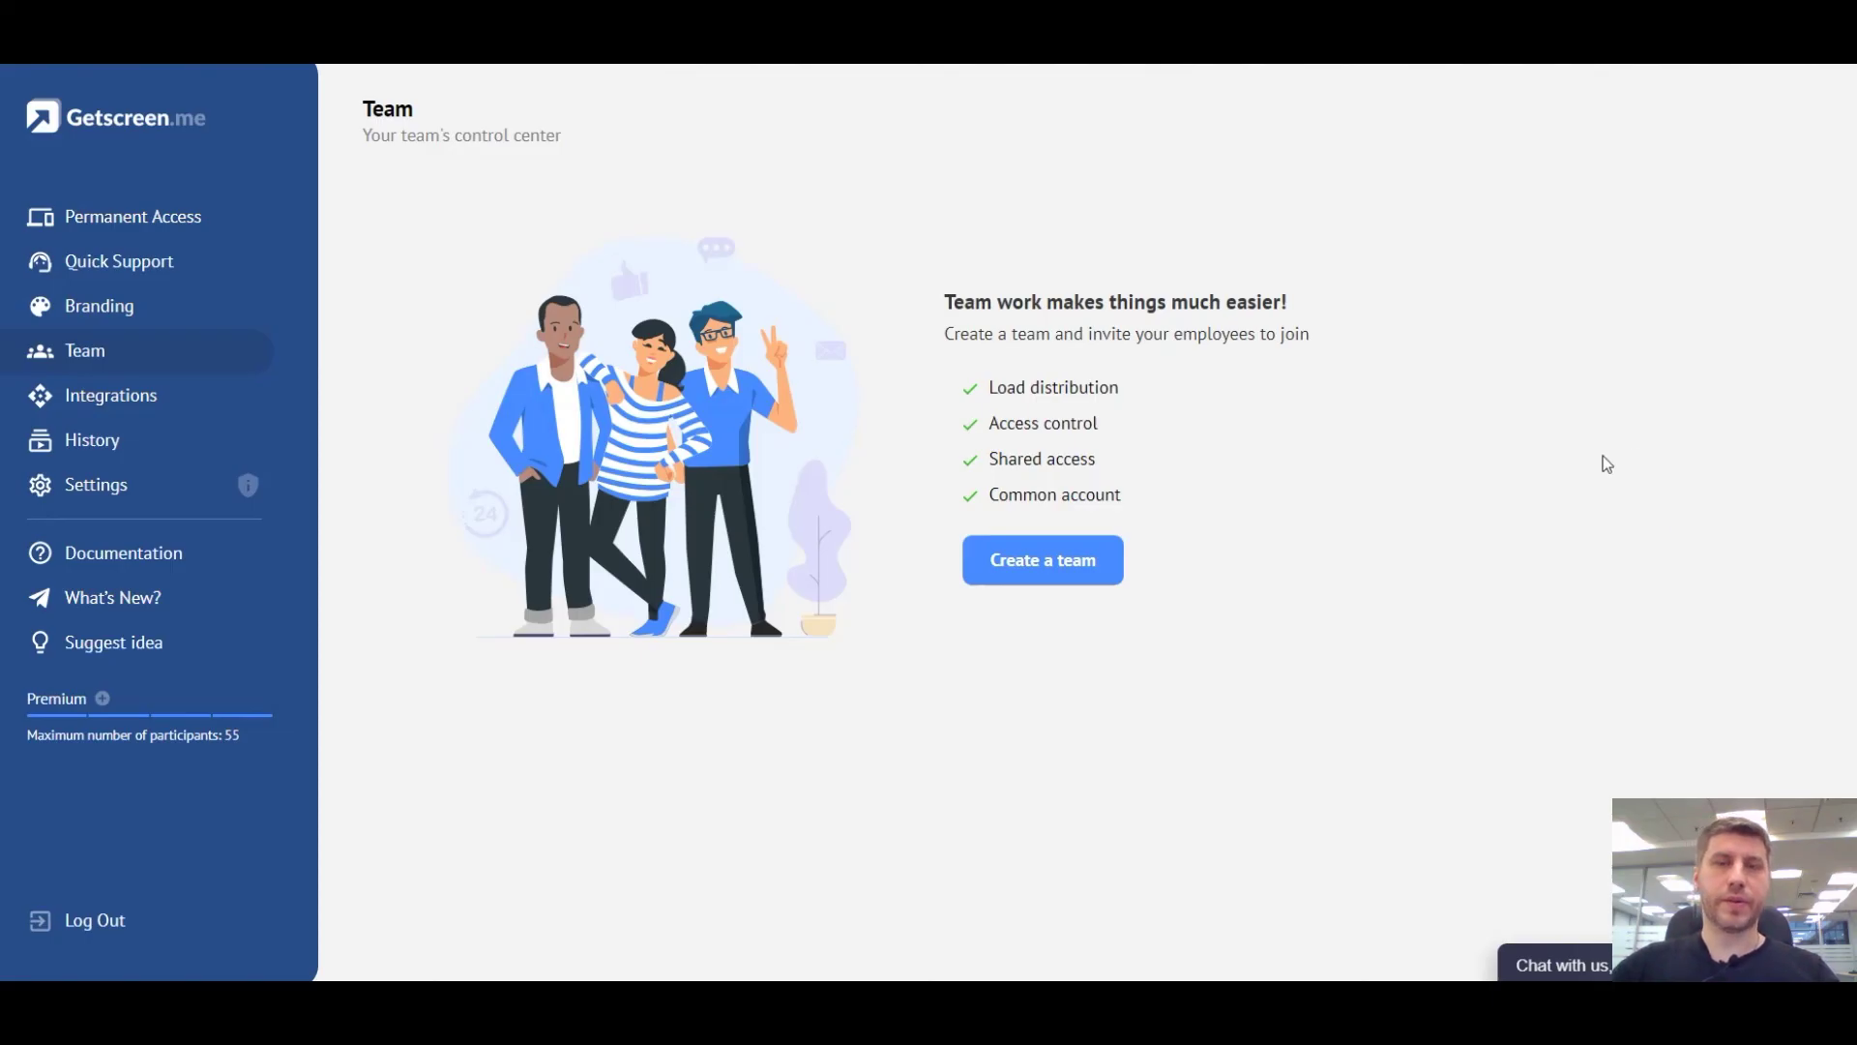
Step: Start the Create a team form and close it without creating anything
{"action": "left_click", "coordinate": [1074, 560]}
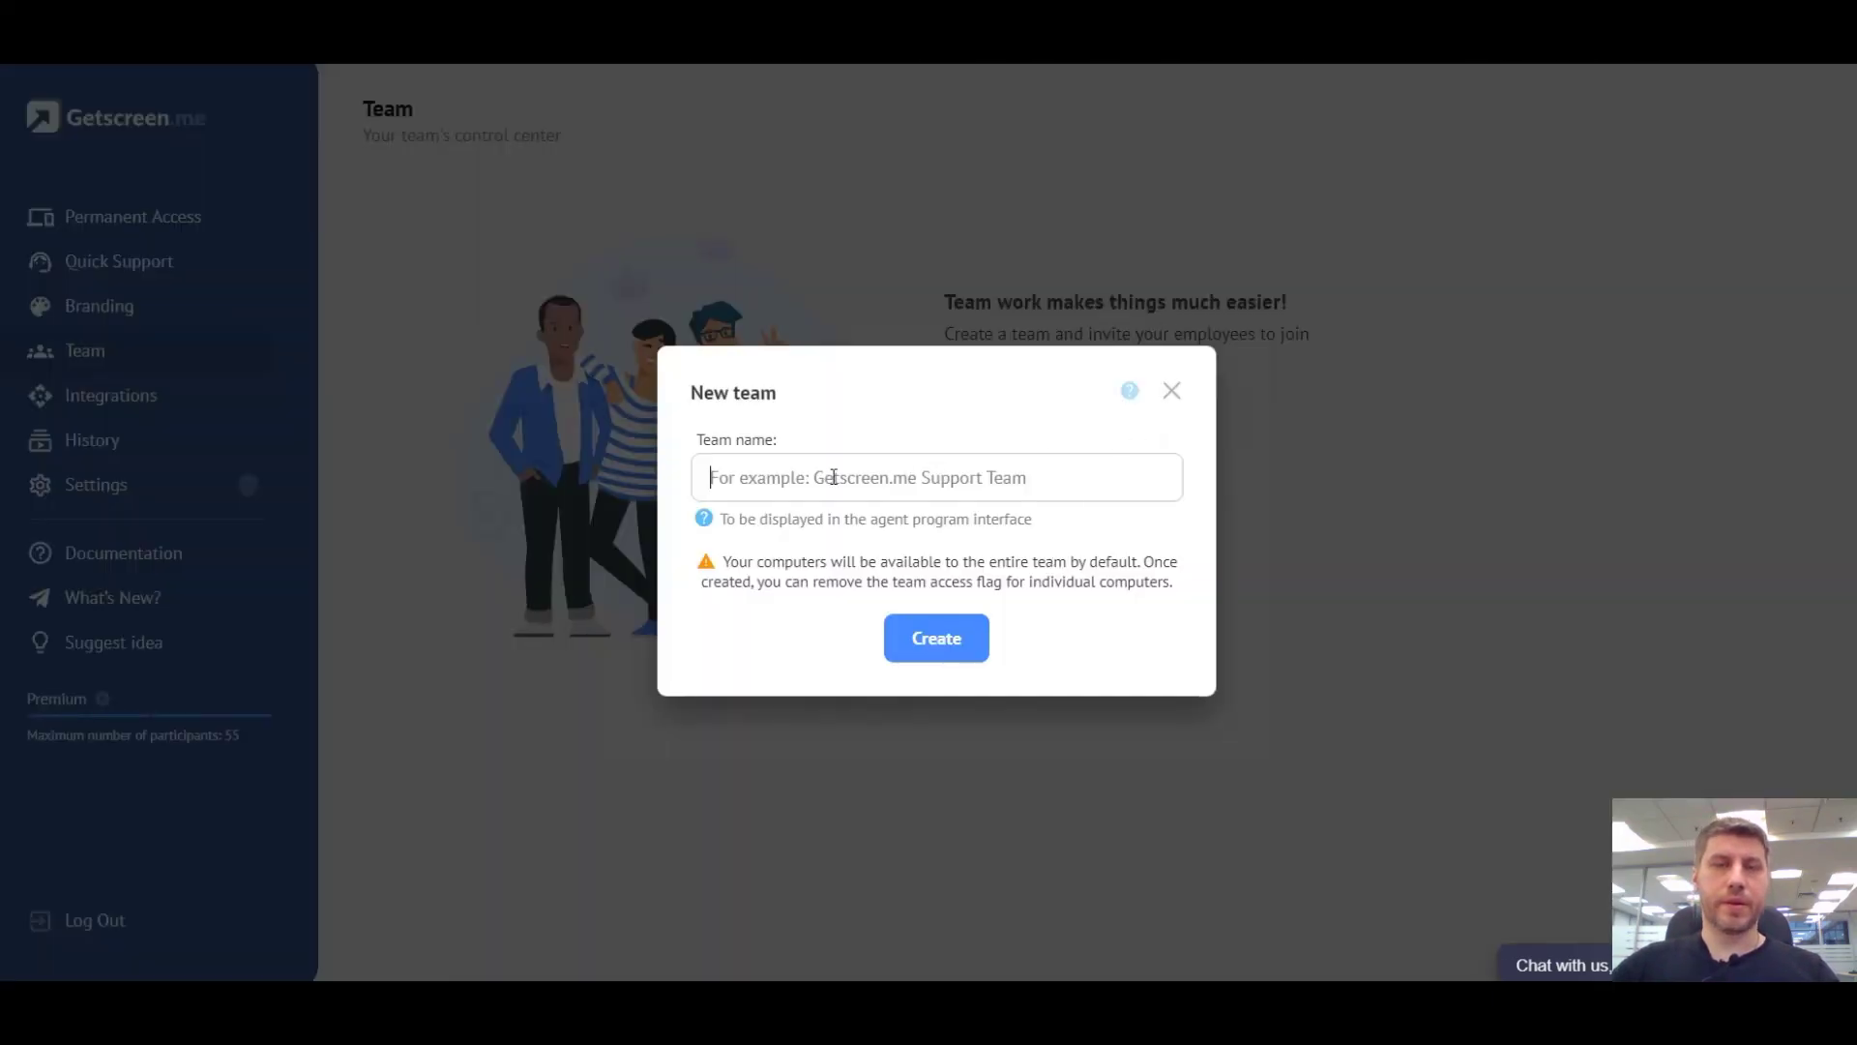
{"action": "left_click", "coordinate": [1171, 391]}
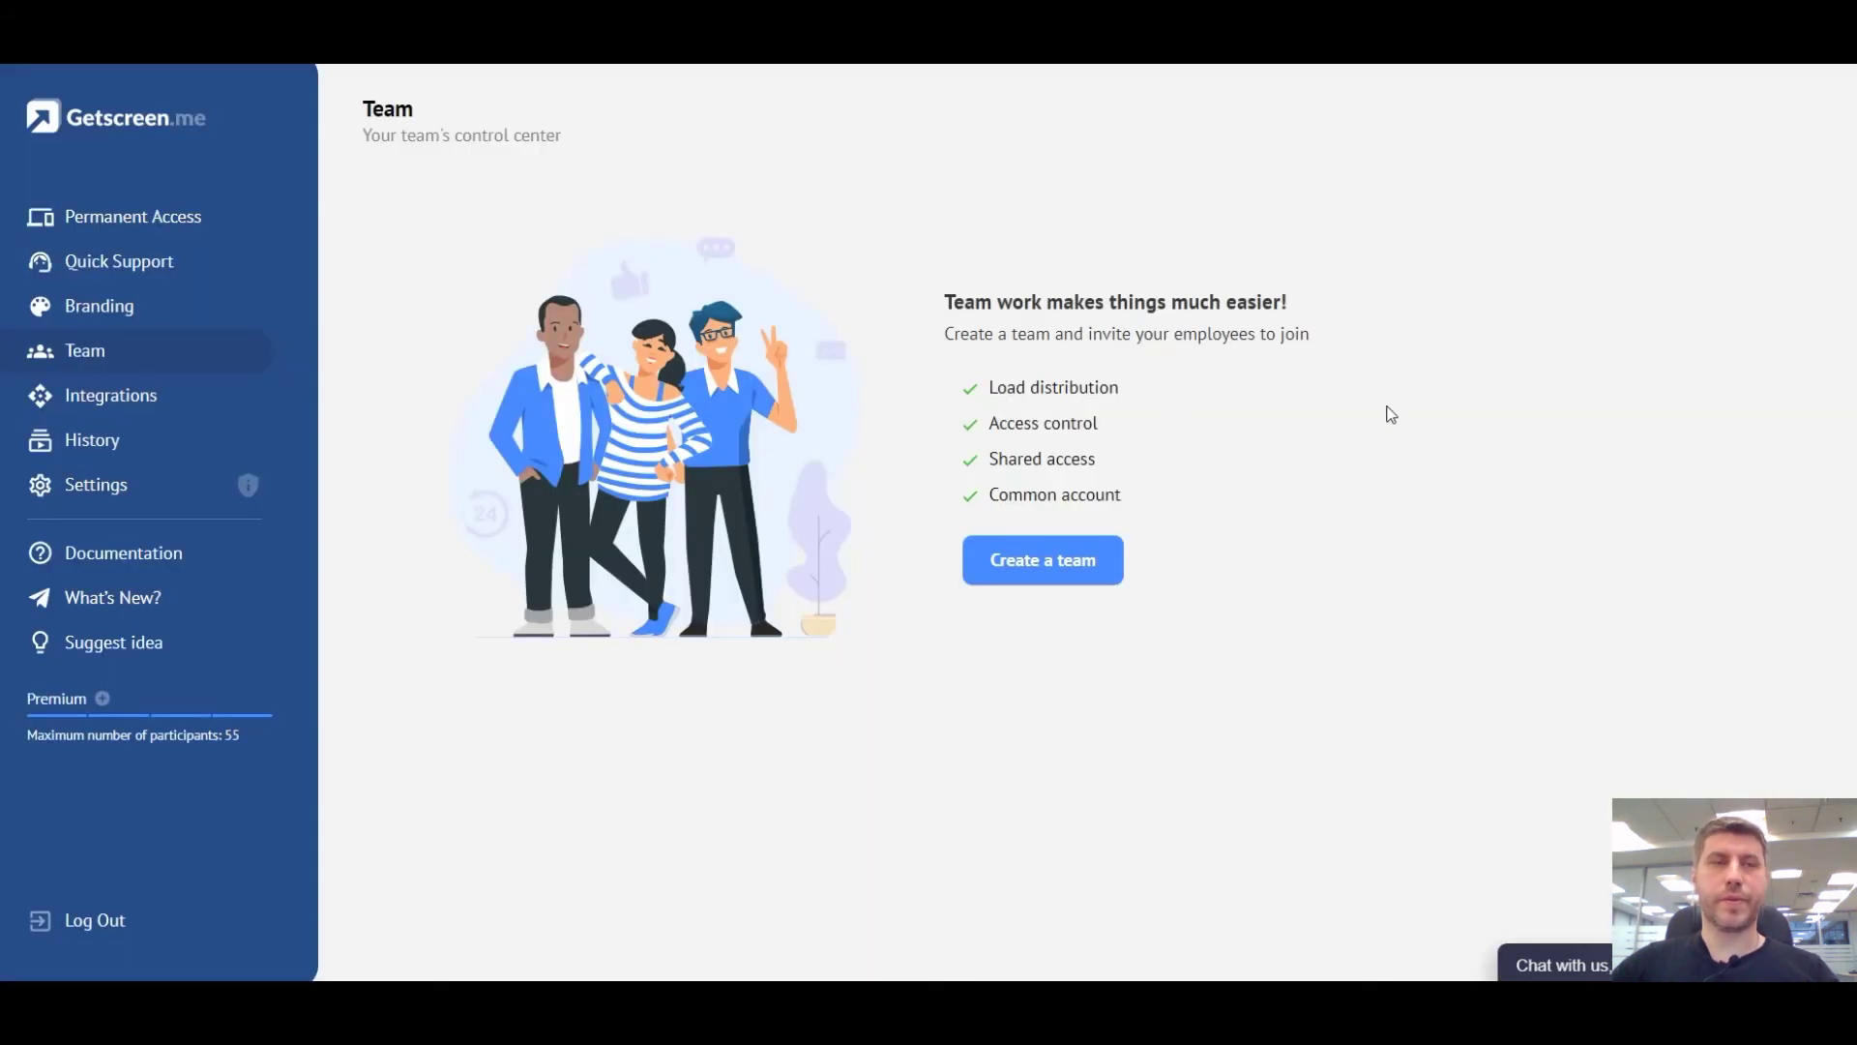
Step: Look over the Integrations page, then return to the Permanent Access device list
{"action": "left_click", "coordinate": [133, 397]}
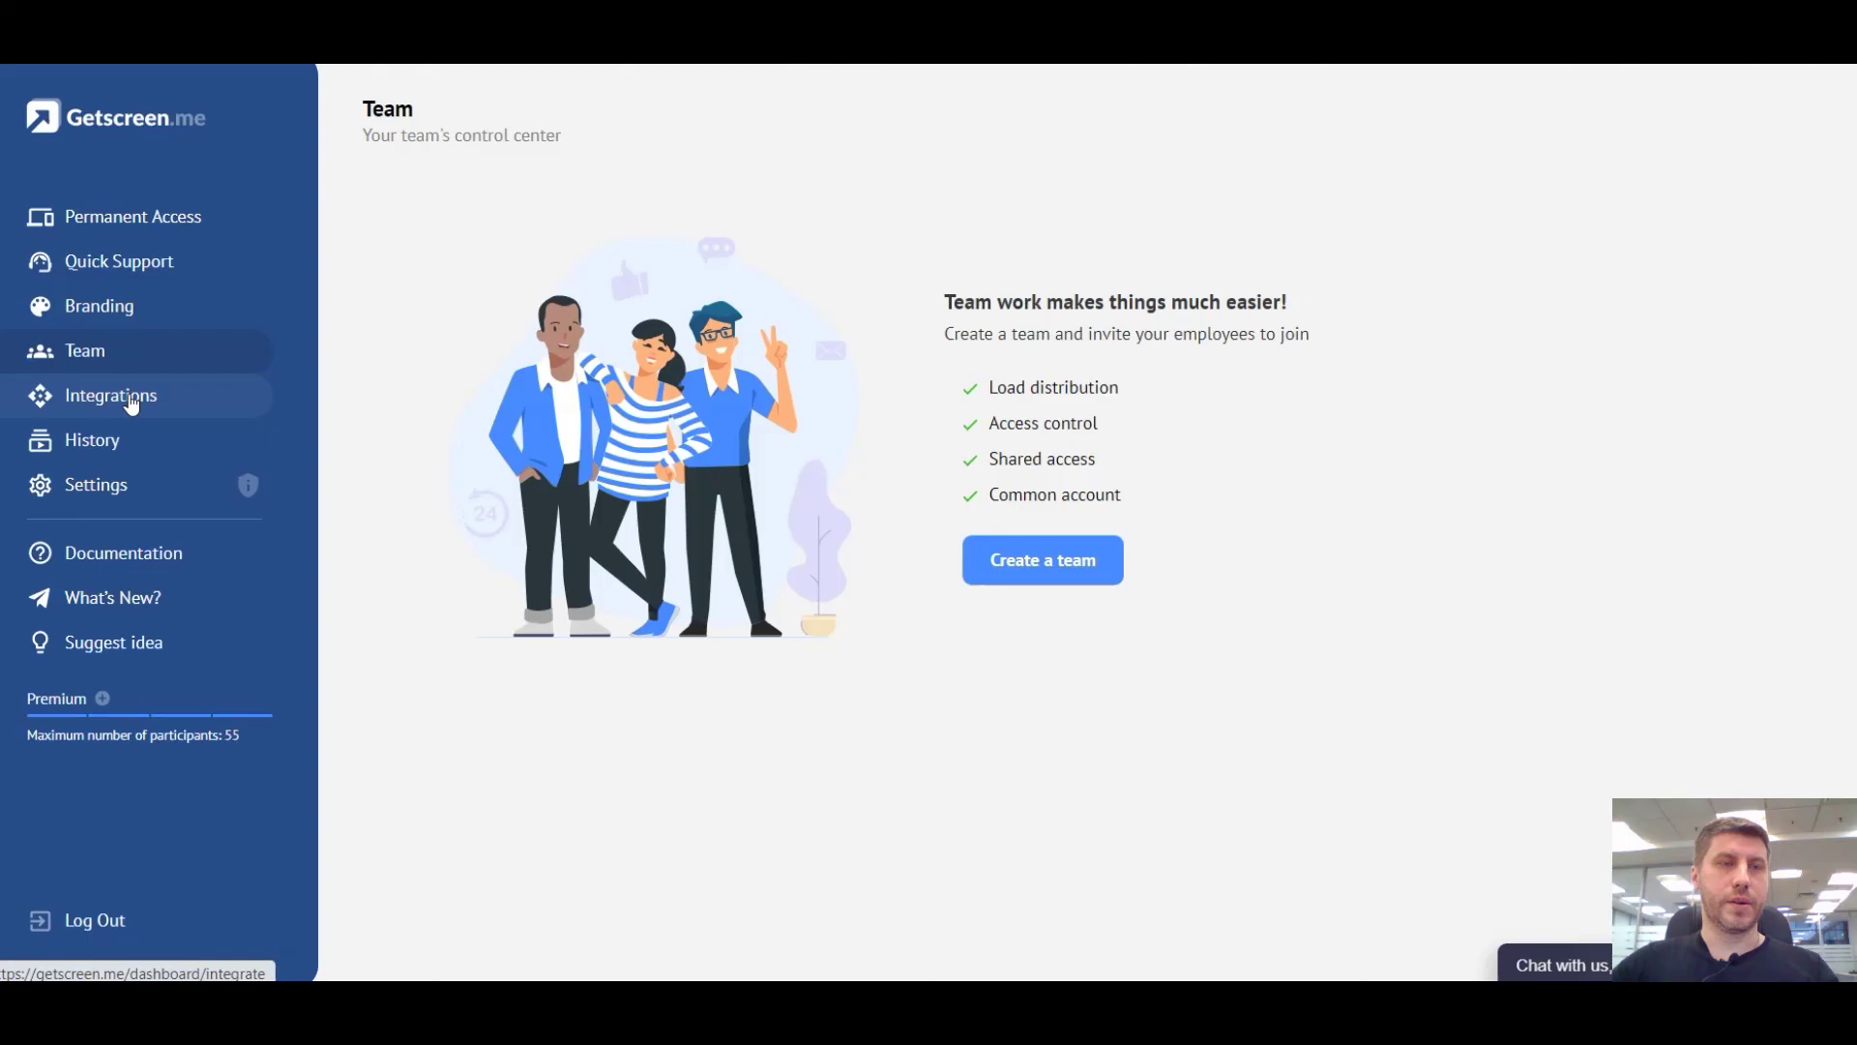
{"action": "scroll", "coordinate": [1307, 481], "scroll_direction": "down", "scroll_amount": 1}
{"action": "scroll", "coordinate": [1307, 481], "scroll_direction": "down", "scroll_amount": 4}
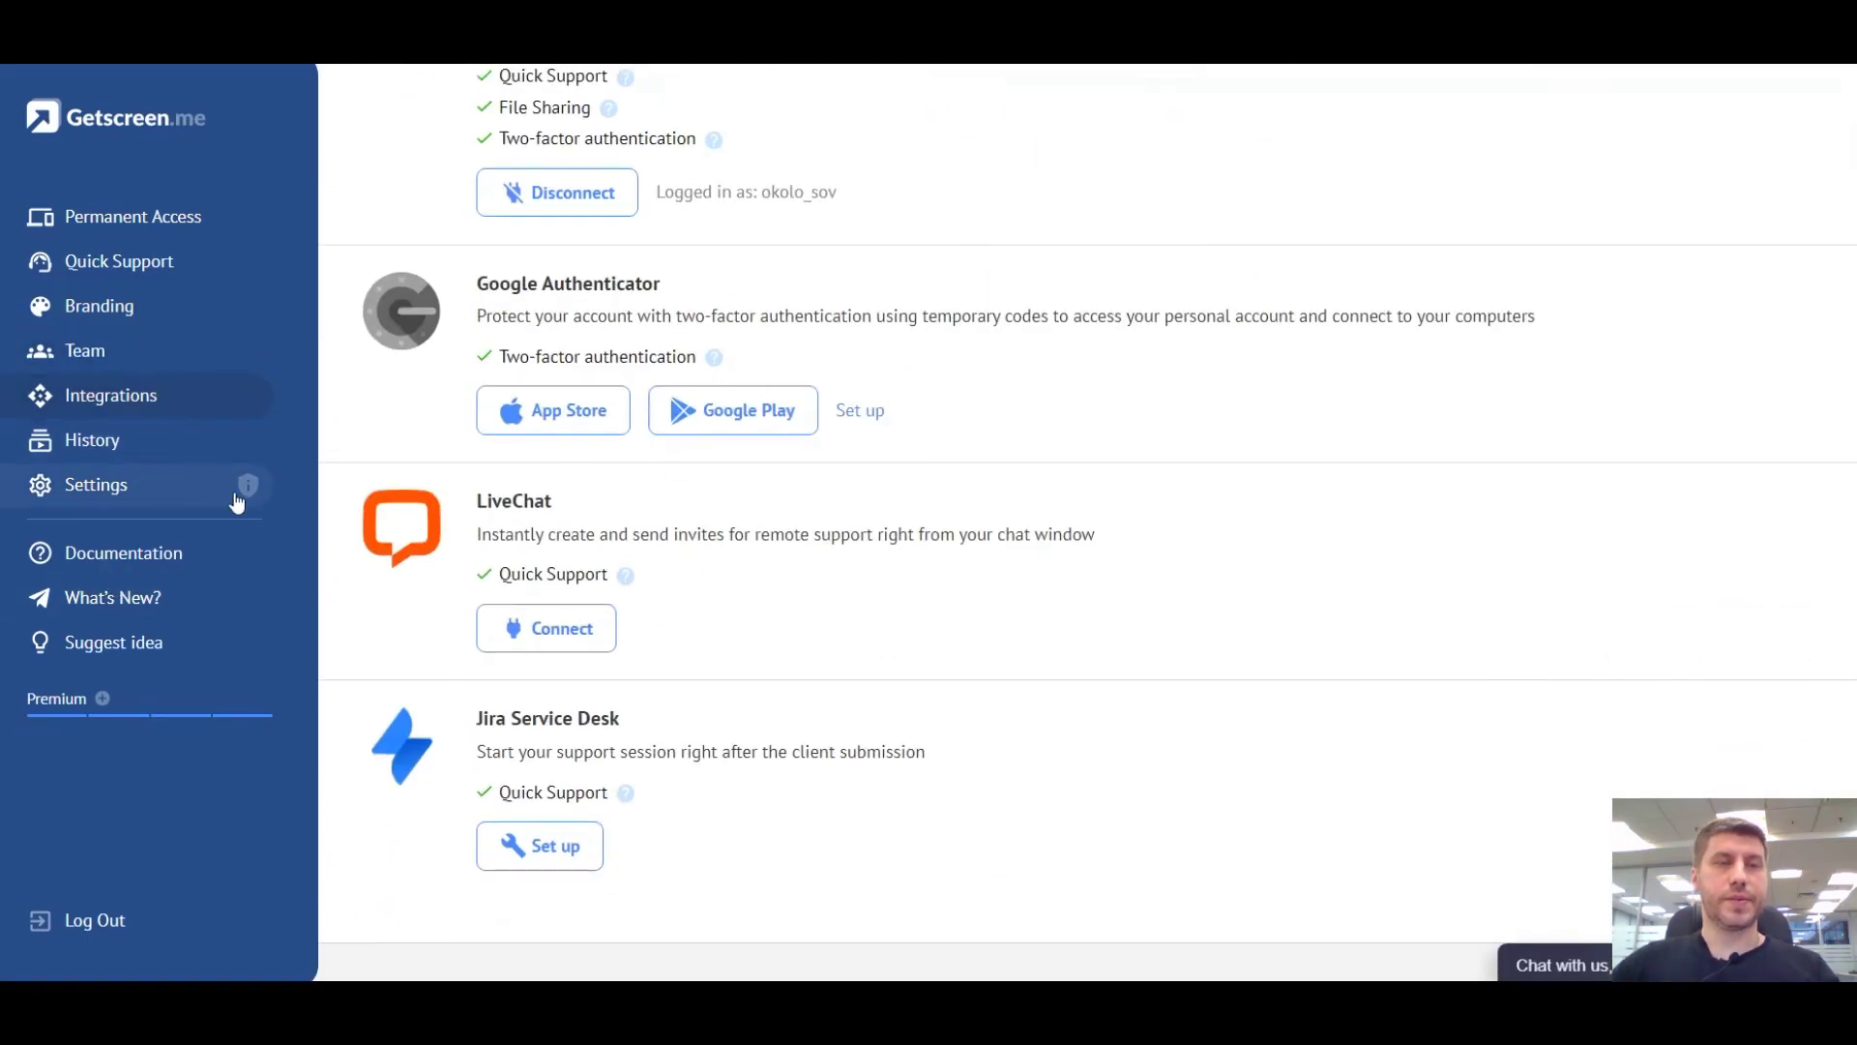
{"action": "scroll", "coordinate": [1167, 510], "scroll_direction": "up", "scroll_amount": 1}
{"action": "scroll", "coordinate": [1166, 511], "scroll_direction": "up", "scroll_amount": 3}
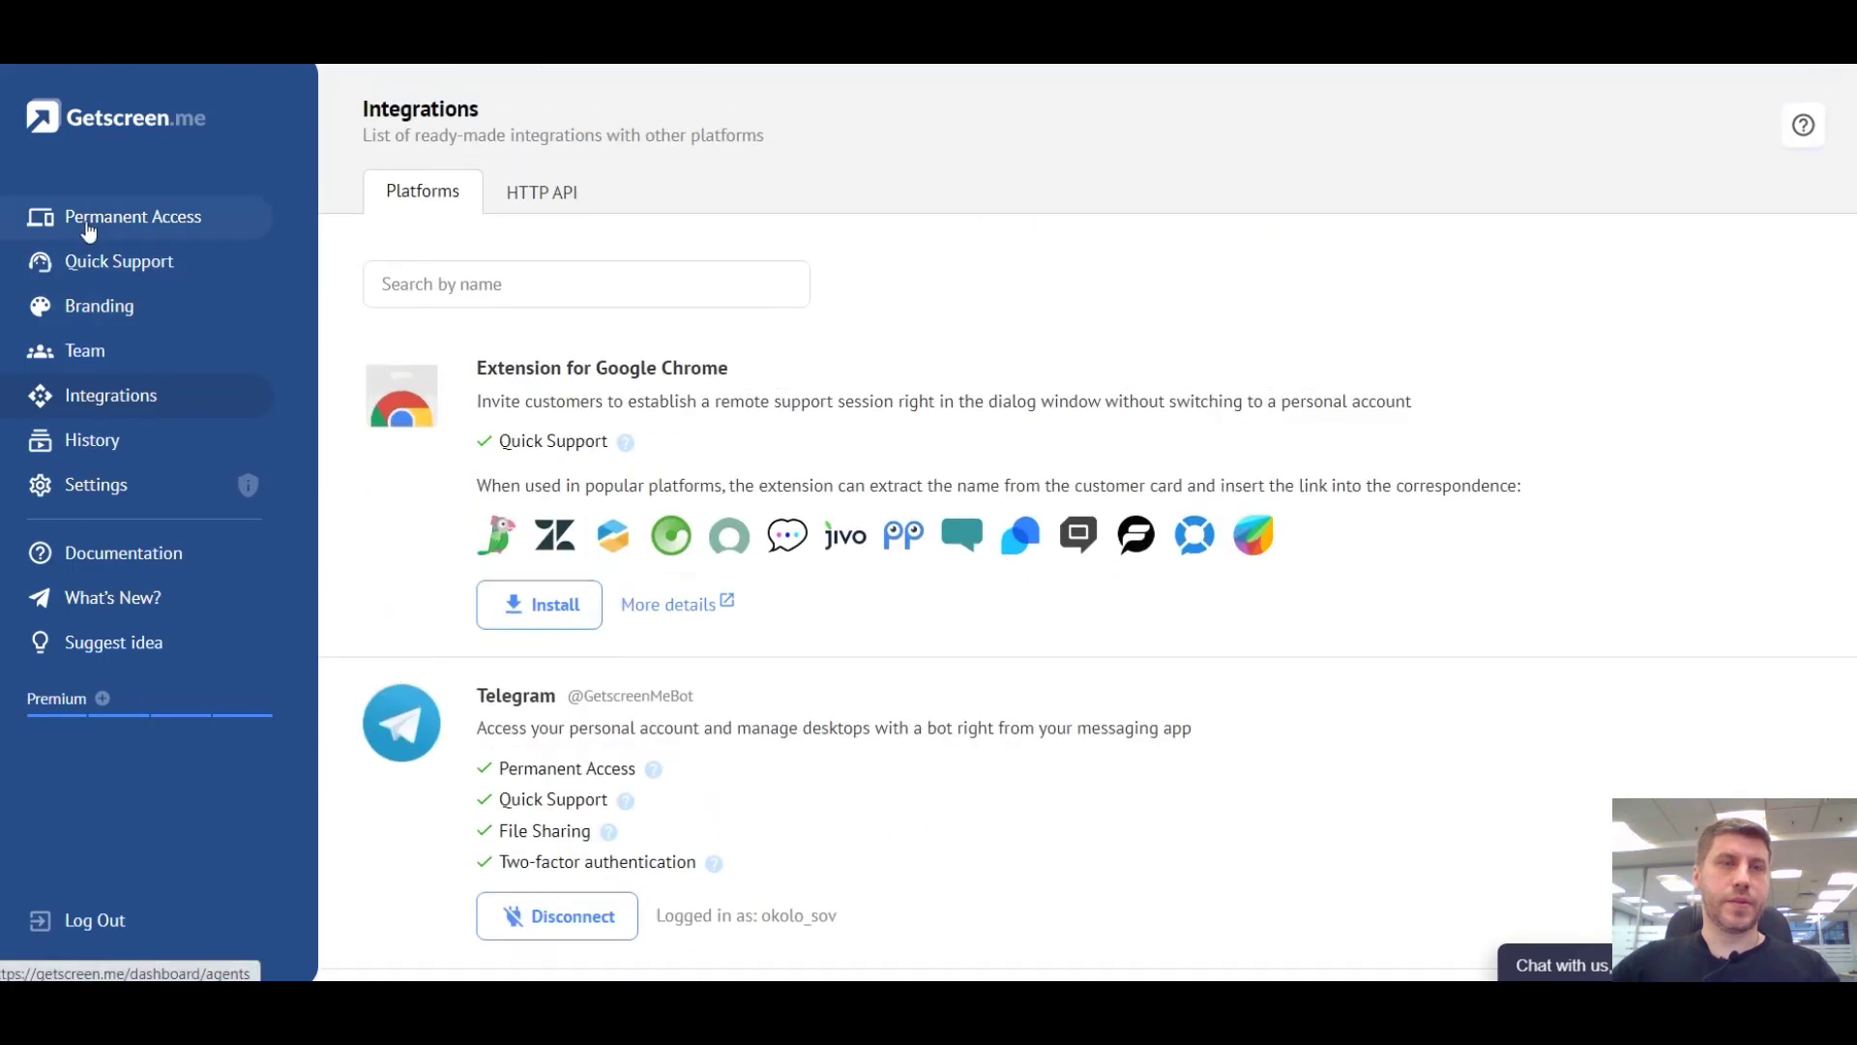
{"action": "left_click", "coordinate": [87, 218]}
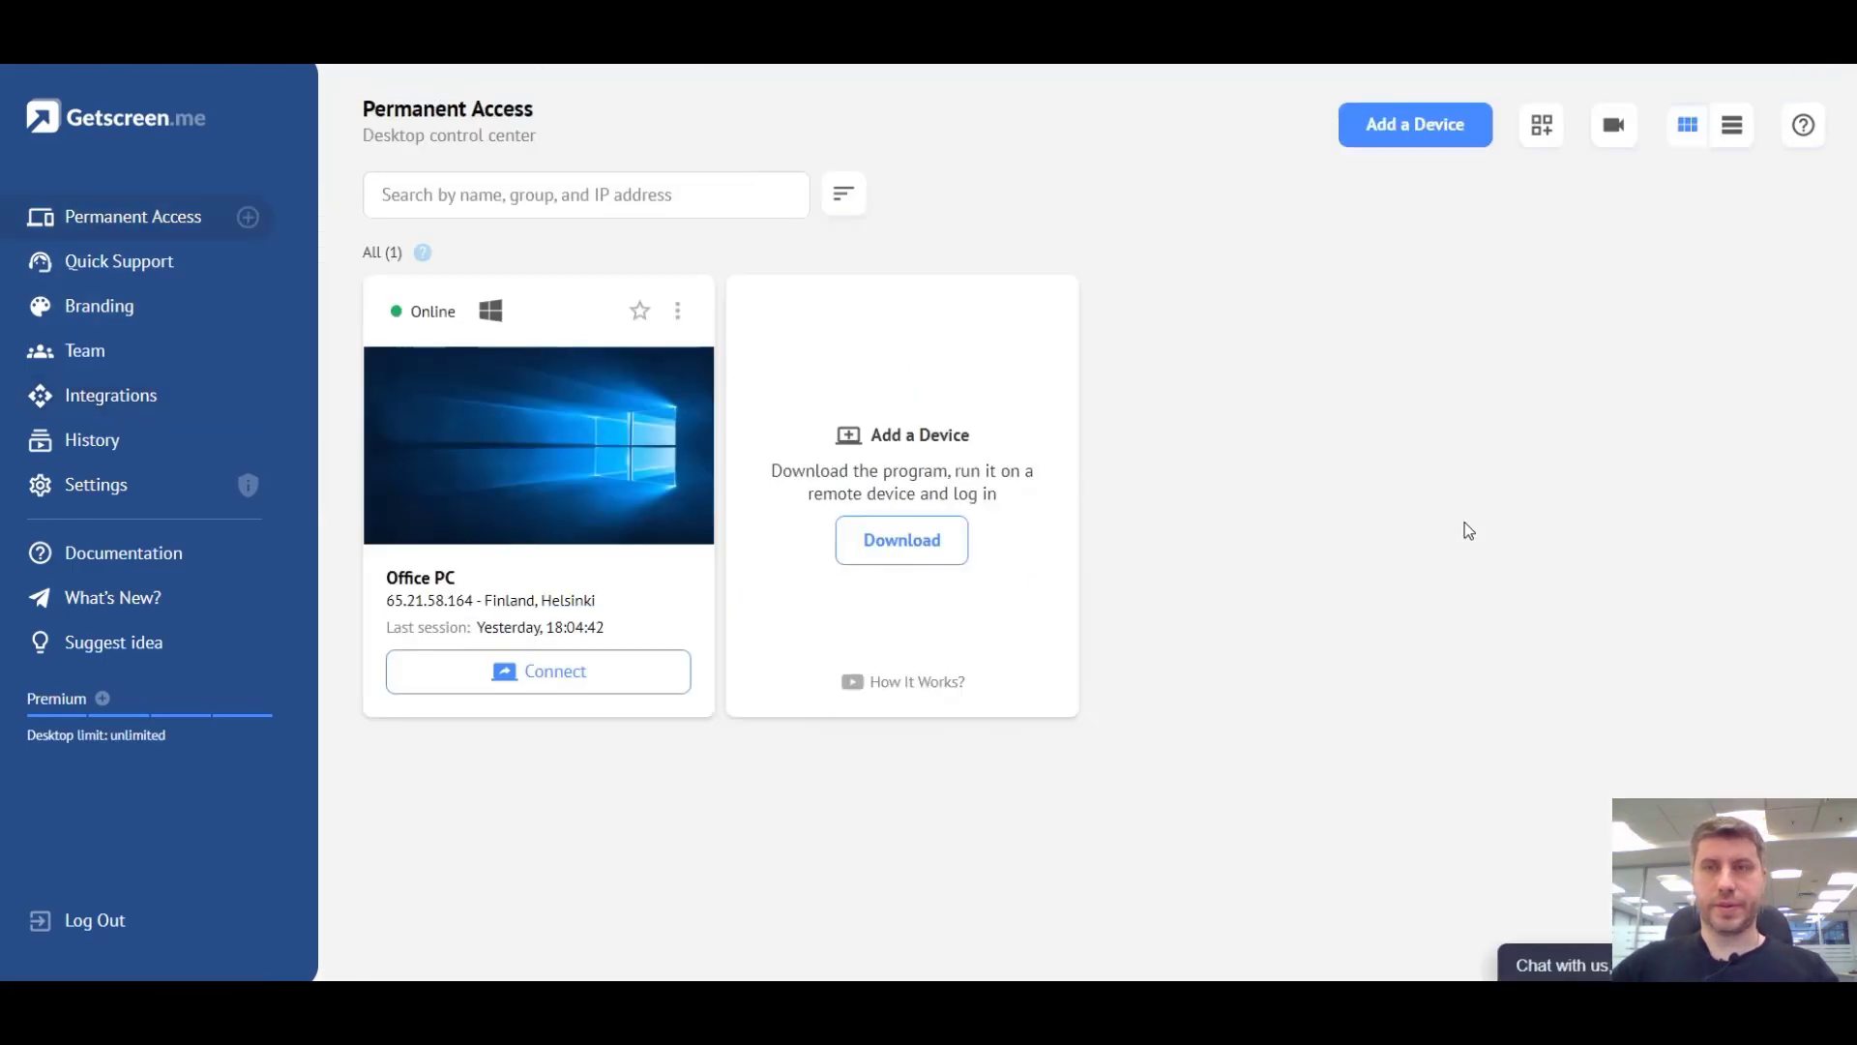